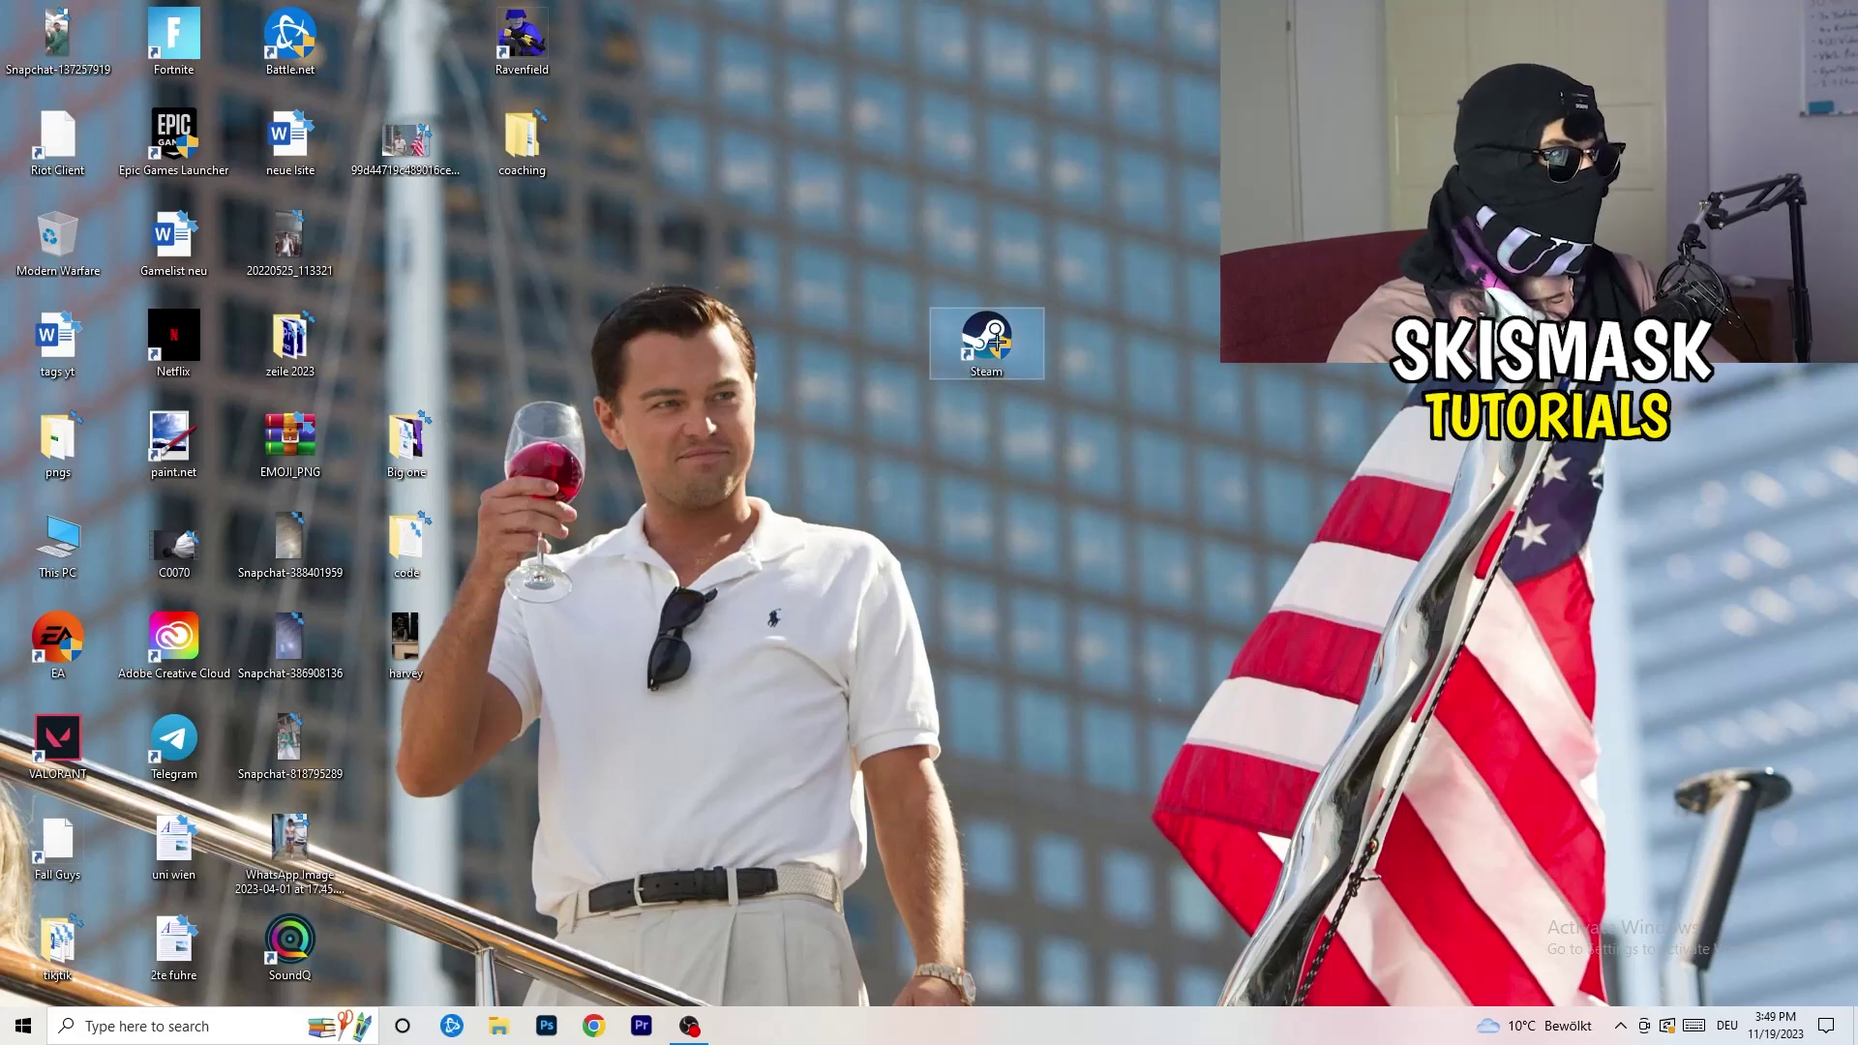
Review the Steam desktop shortcut's compatibility settings and accept its properties
{"action": "right_click", "coordinate": [998, 340]}
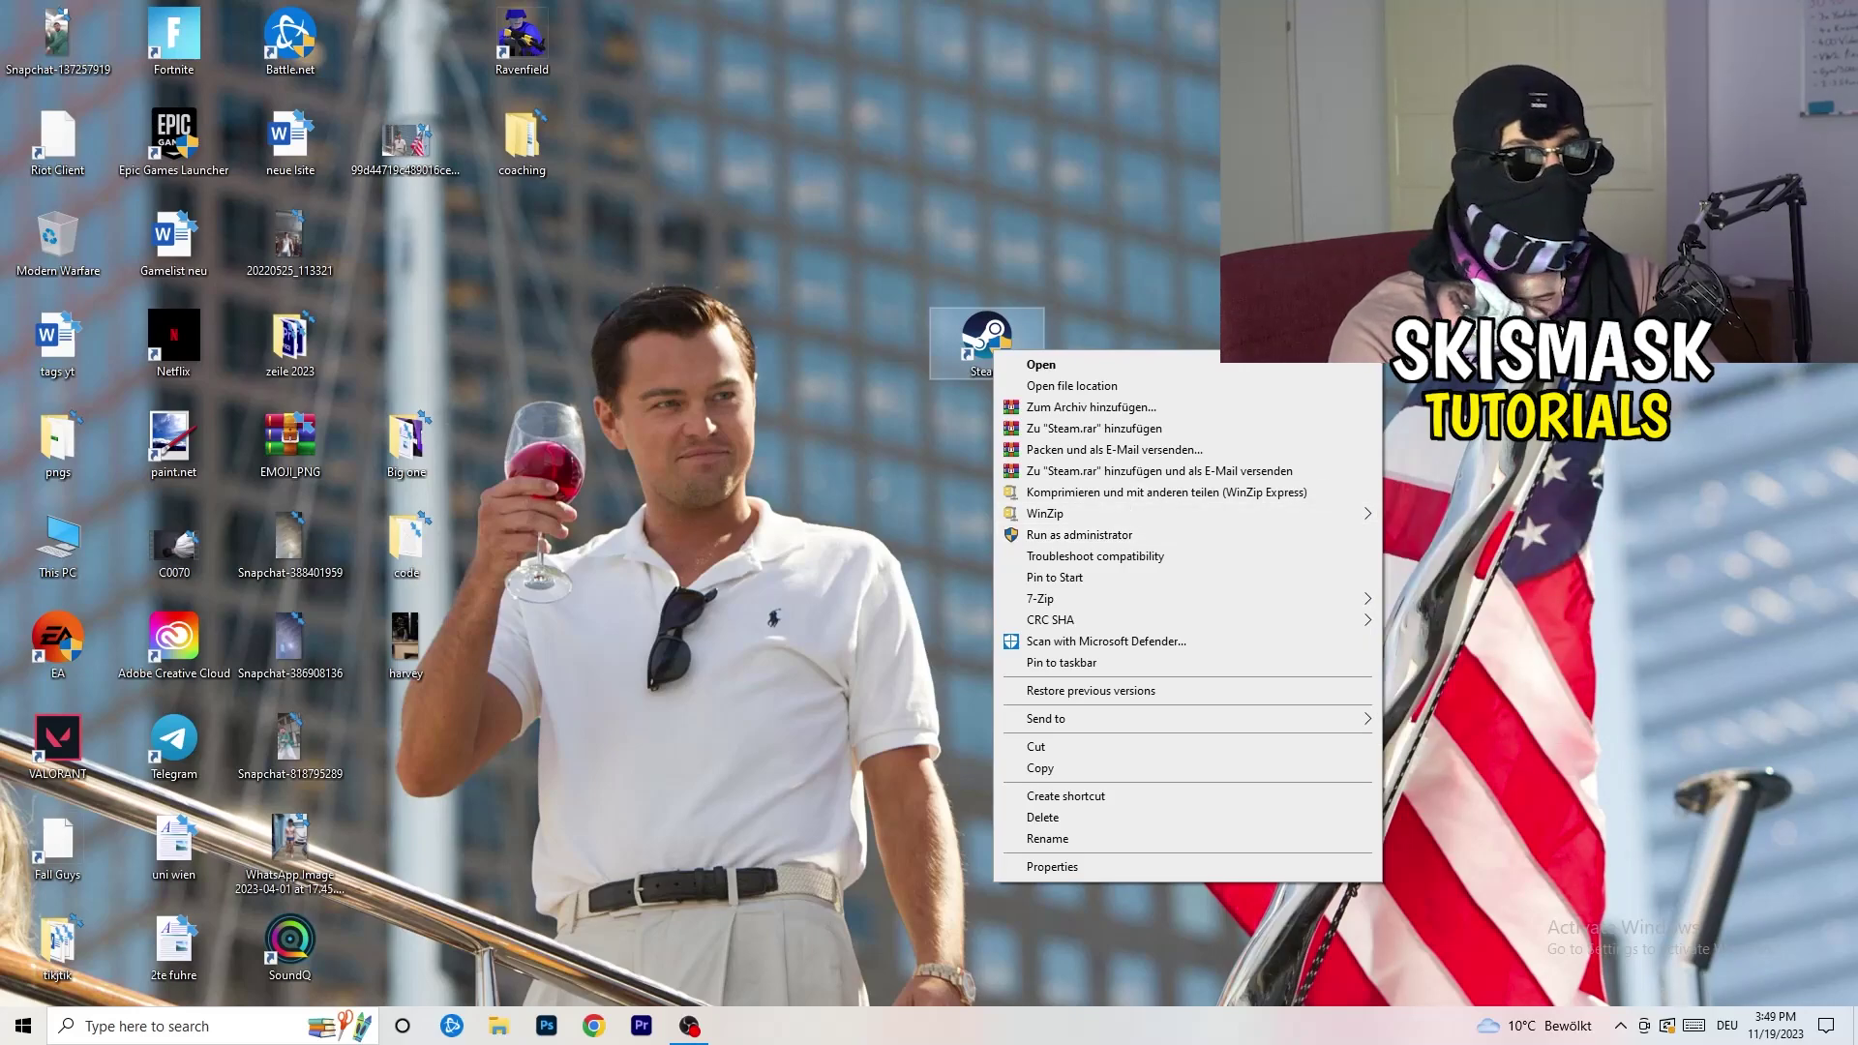
{"action": "left_click", "coordinate": [1051, 867]}
{"action": "left_click_drag", "start_coordinate": [1161, 361], "coordinate": [822, 272]}
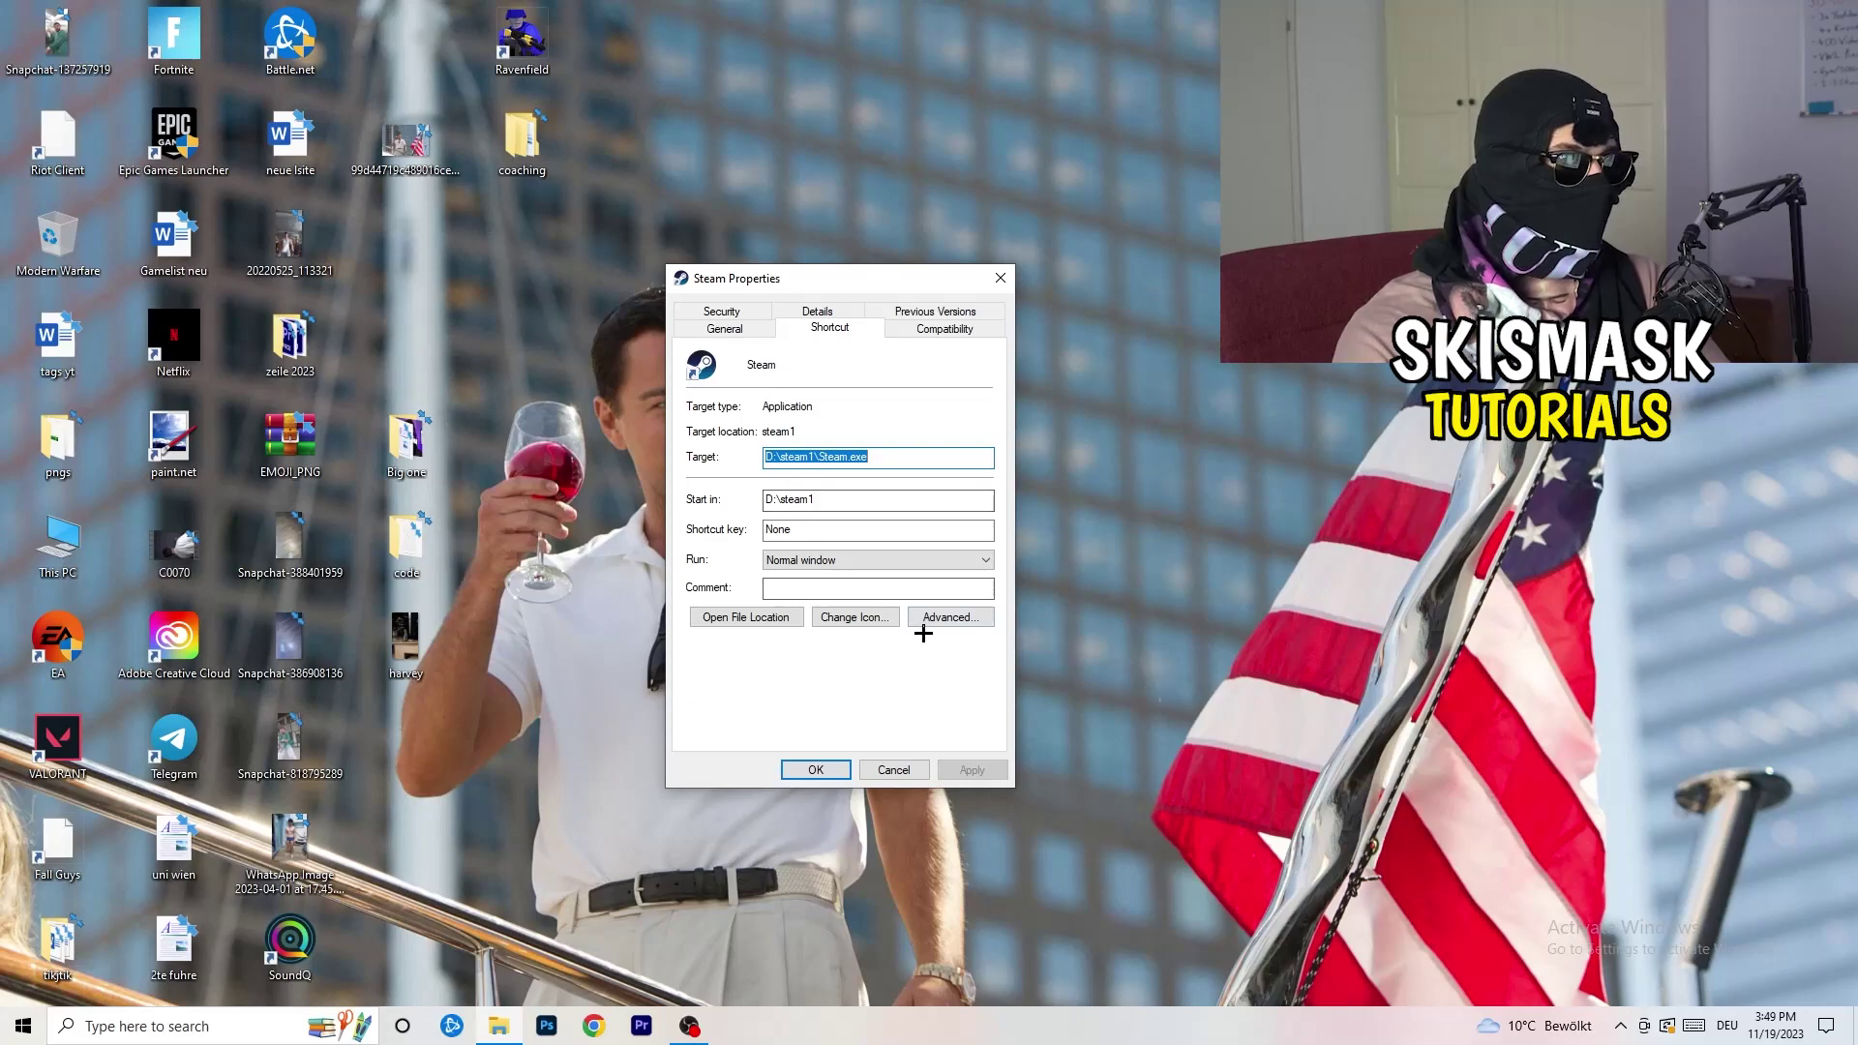
{"action": "left_click", "coordinate": [952, 332]}
{"action": "left_click_drag", "start_coordinate": [854, 285], "coordinate": [1073, 203]}
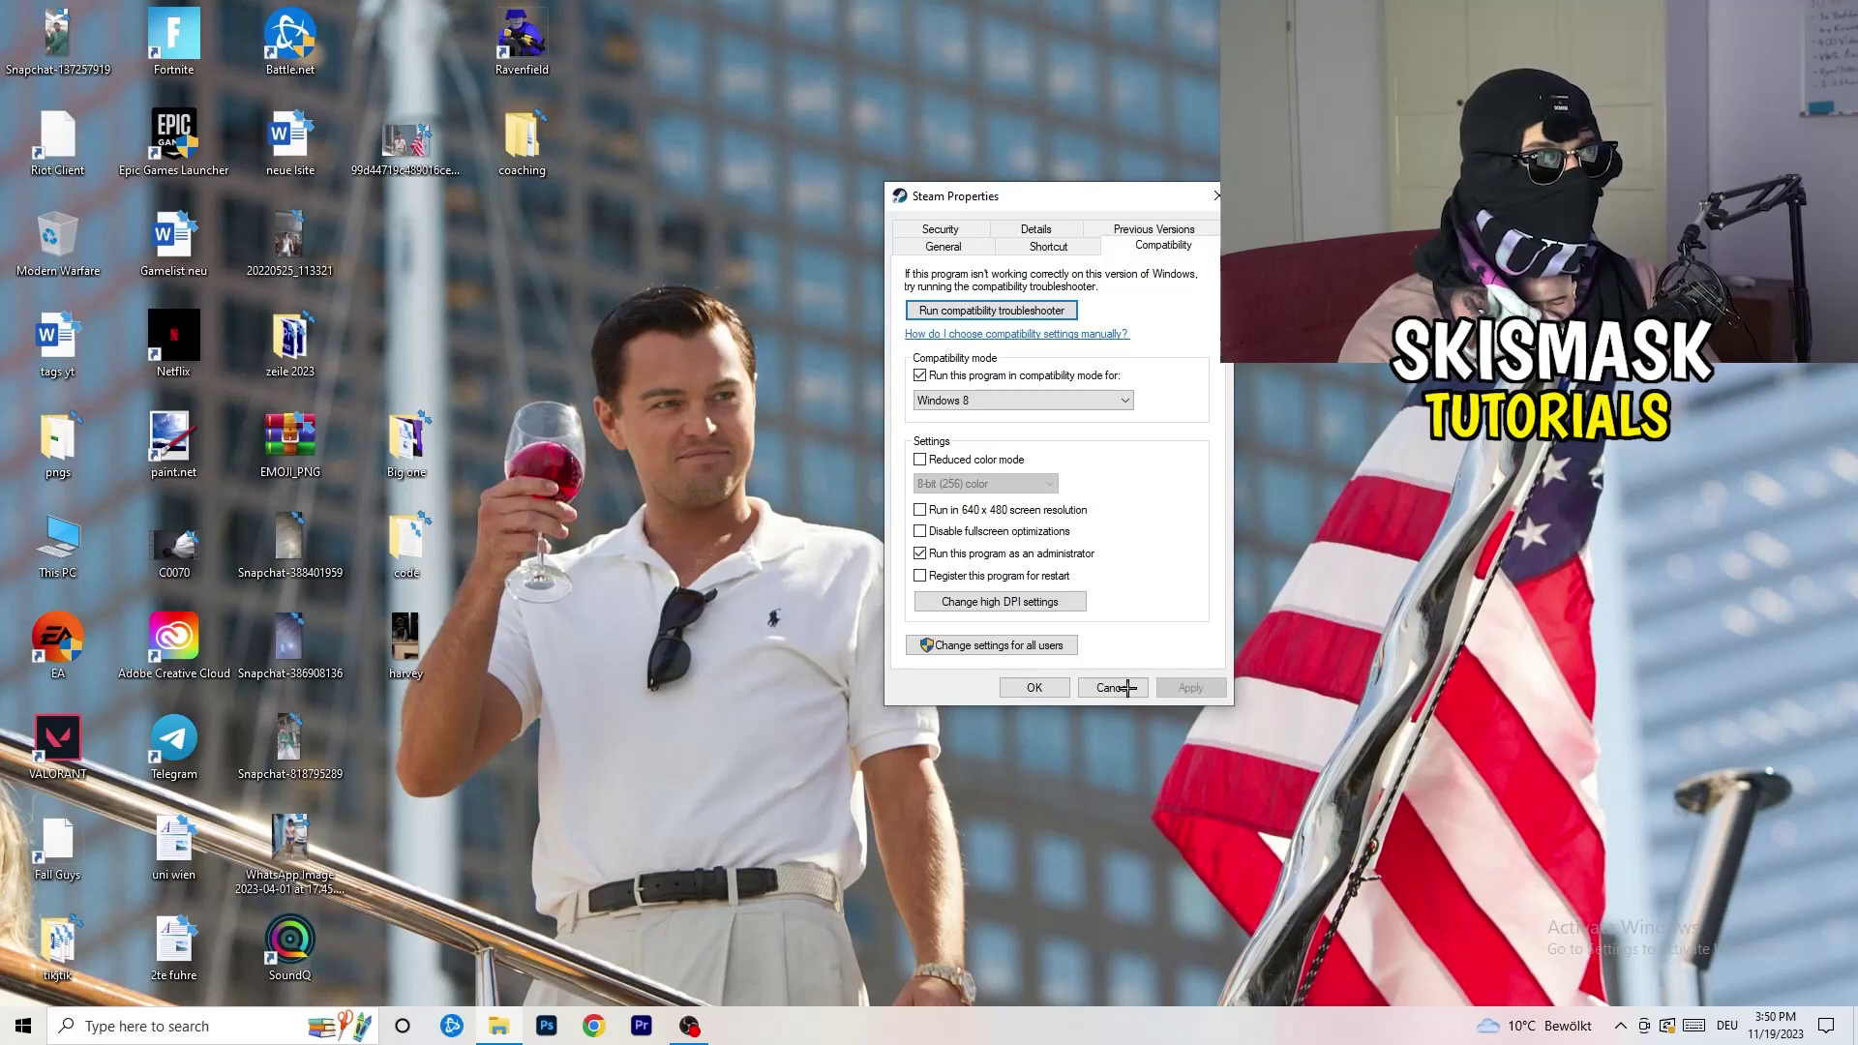
{"action": "left_click", "coordinate": [1040, 687]}
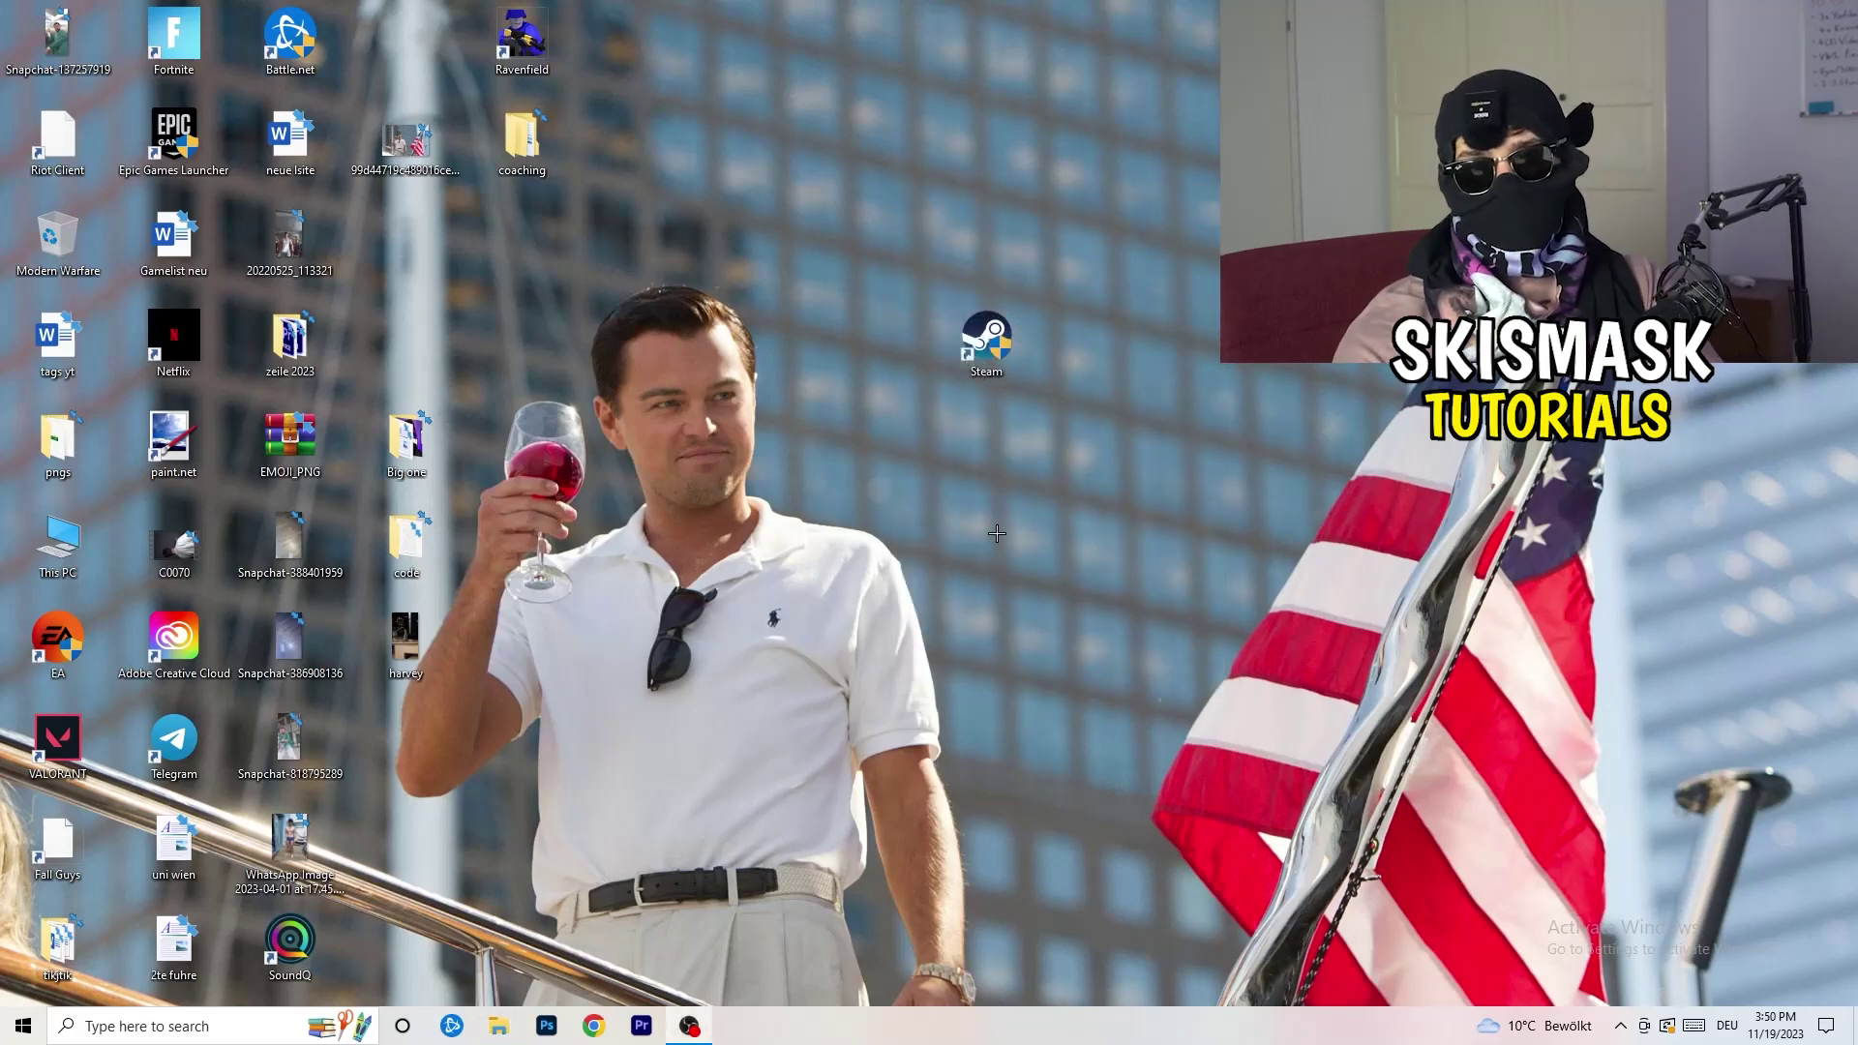
Move the Steam shortcut across the desktop closer to the other icons and recheck its compatibility settings
{"action": "left_click_drag", "start_coordinate": [971, 351], "coordinate": [879, 350]}
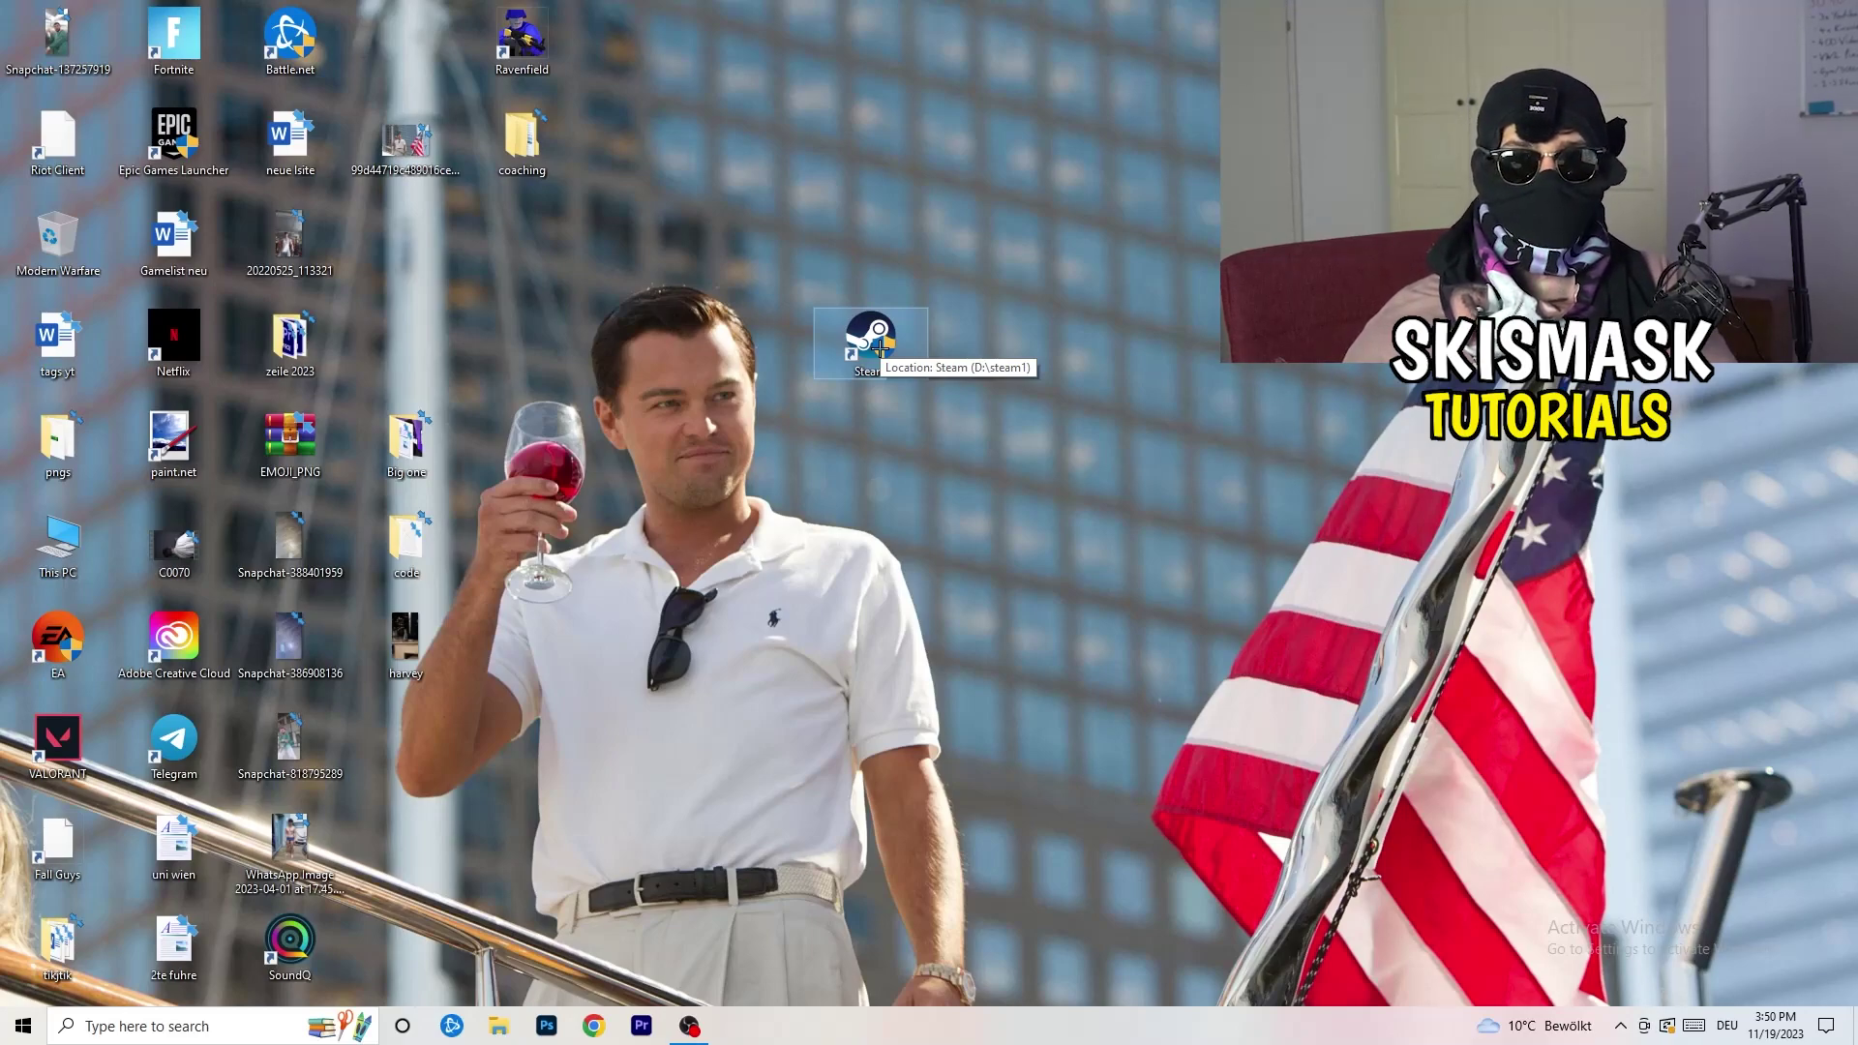
{"action": "left_click_drag", "start_coordinate": [879, 344], "coordinate": [645, 344]}
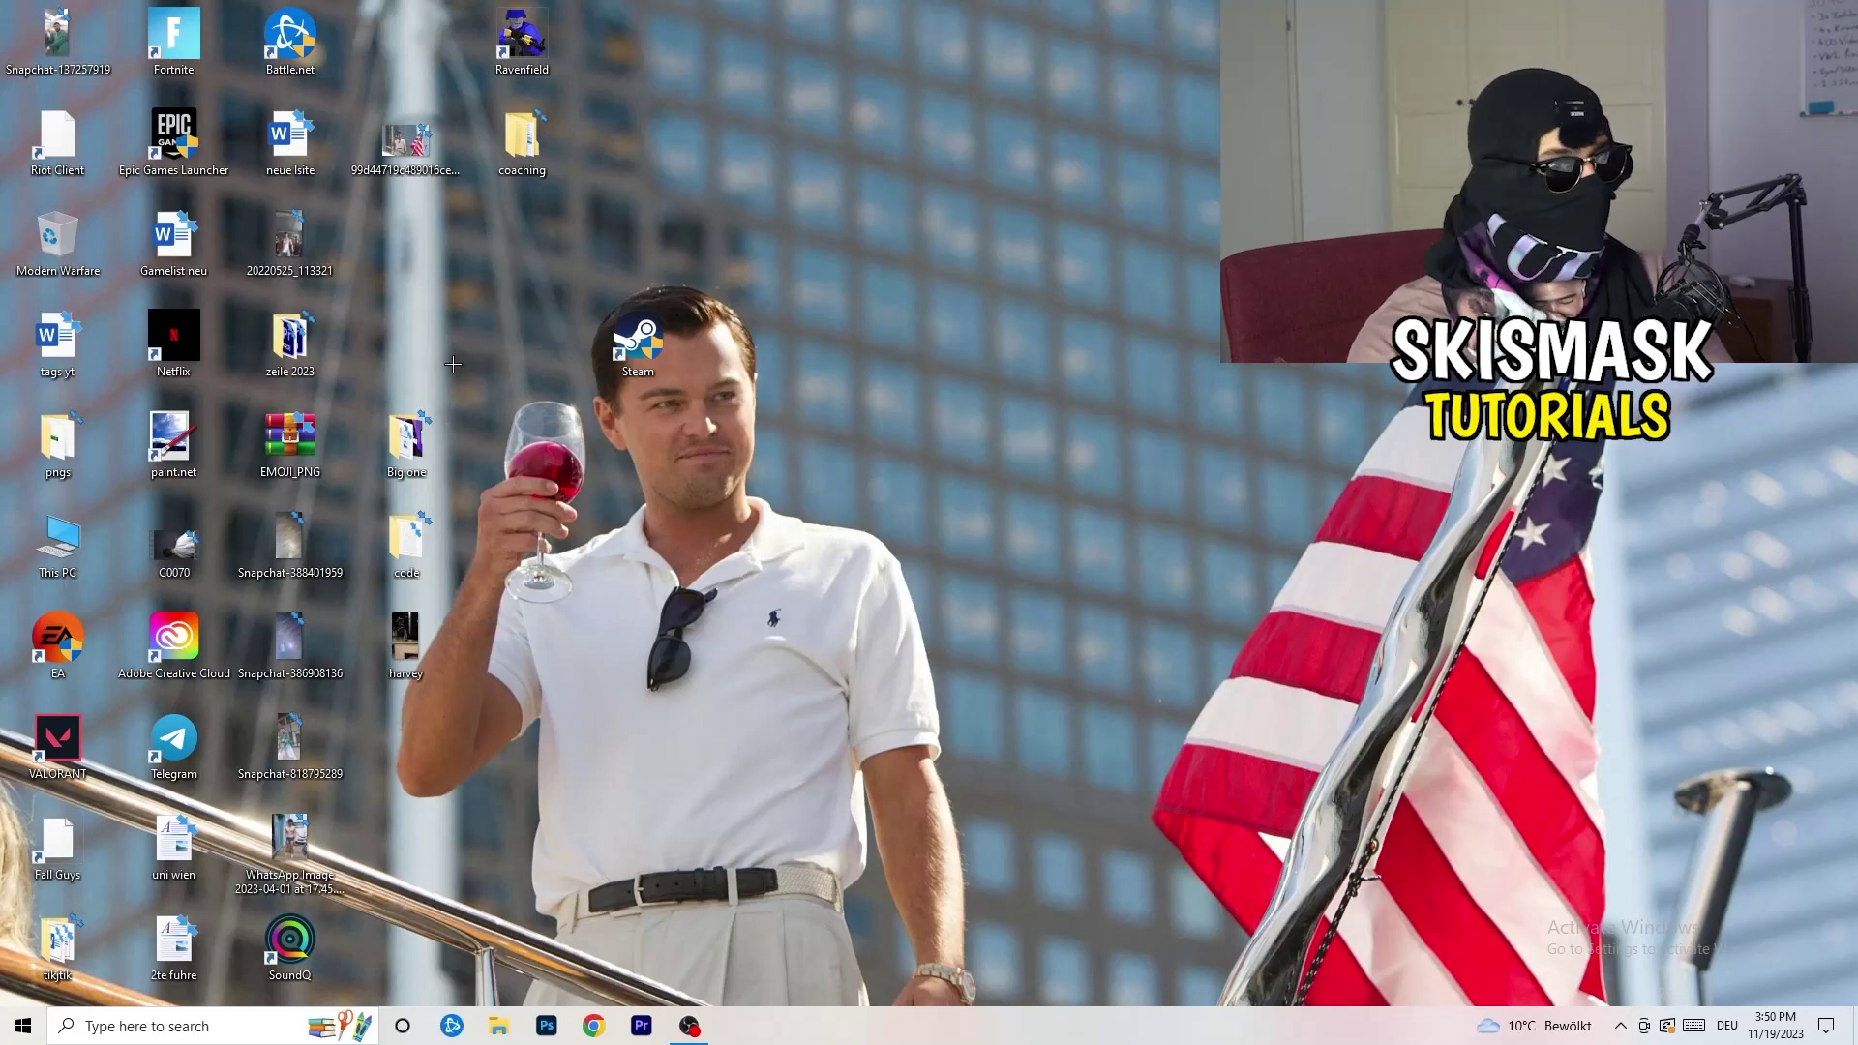
{"action": "right_click", "coordinate": [641, 359]}
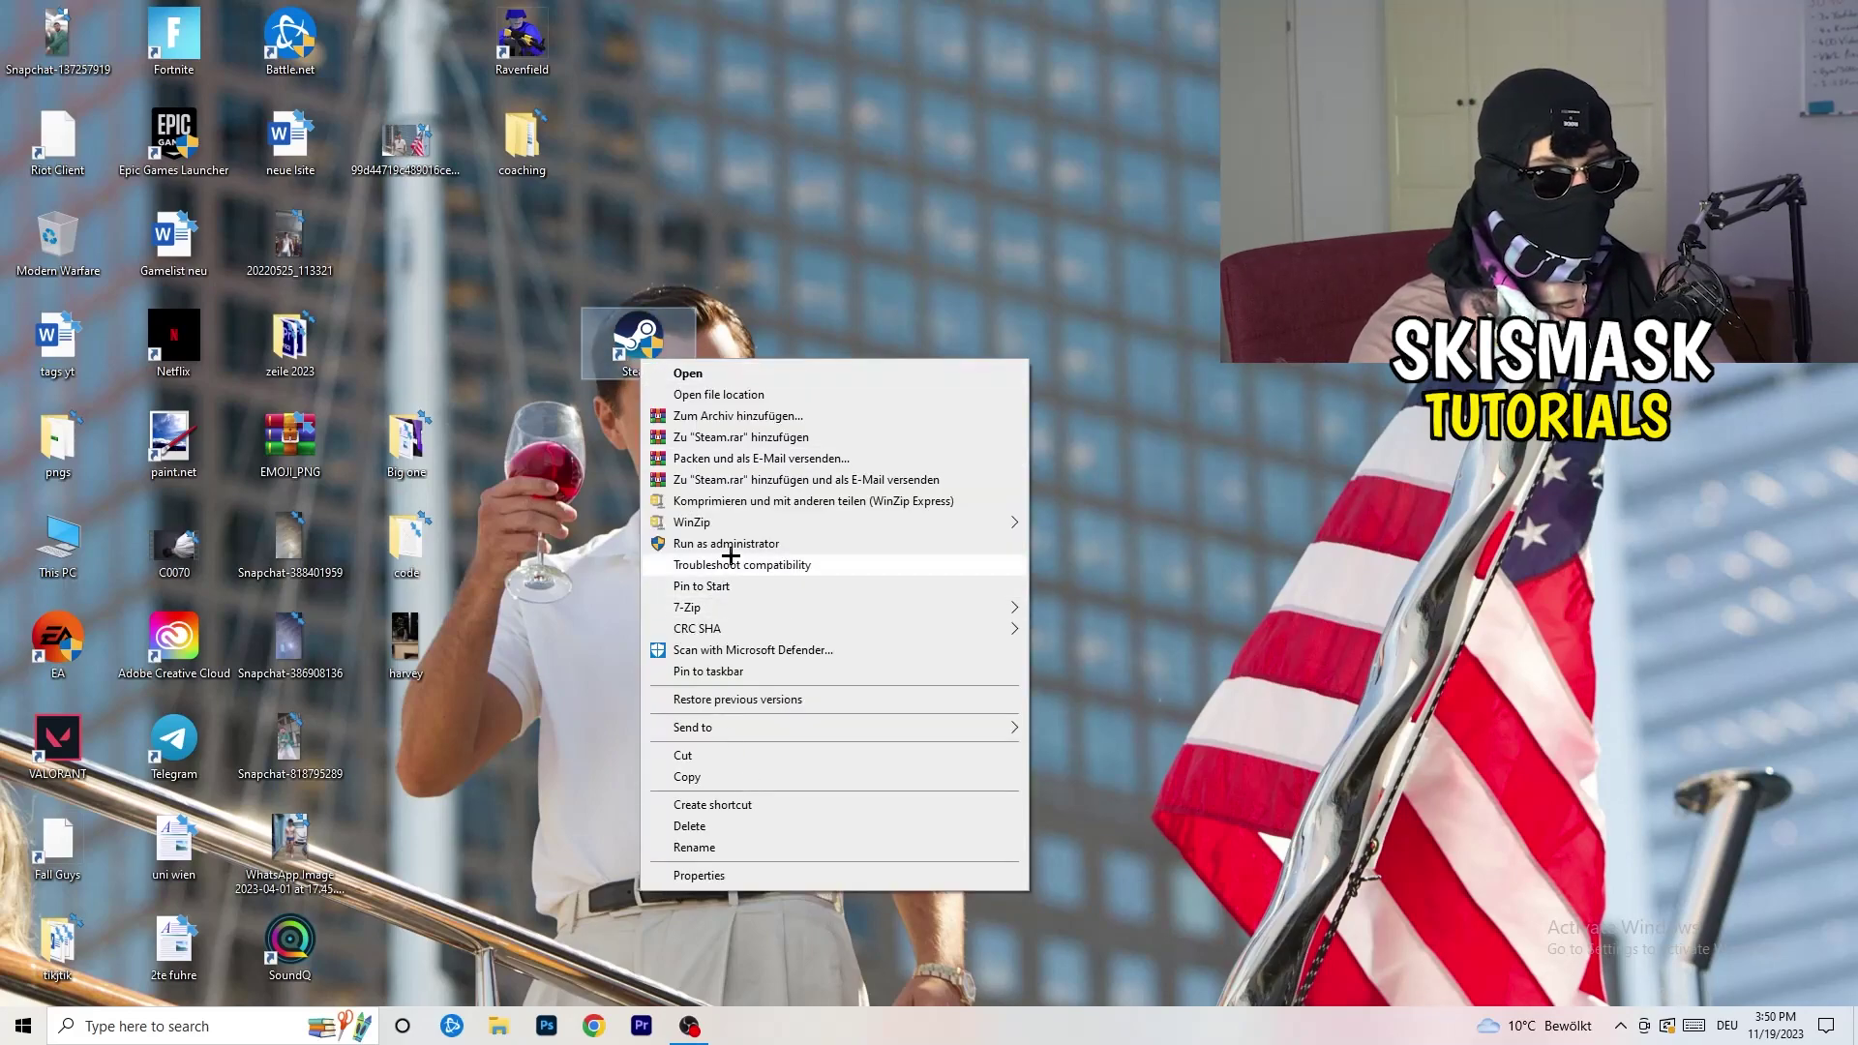
{"action": "left_click", "coordinate": [703, 874]}
{"action": "left_click", "coordinate": [925, 423]}
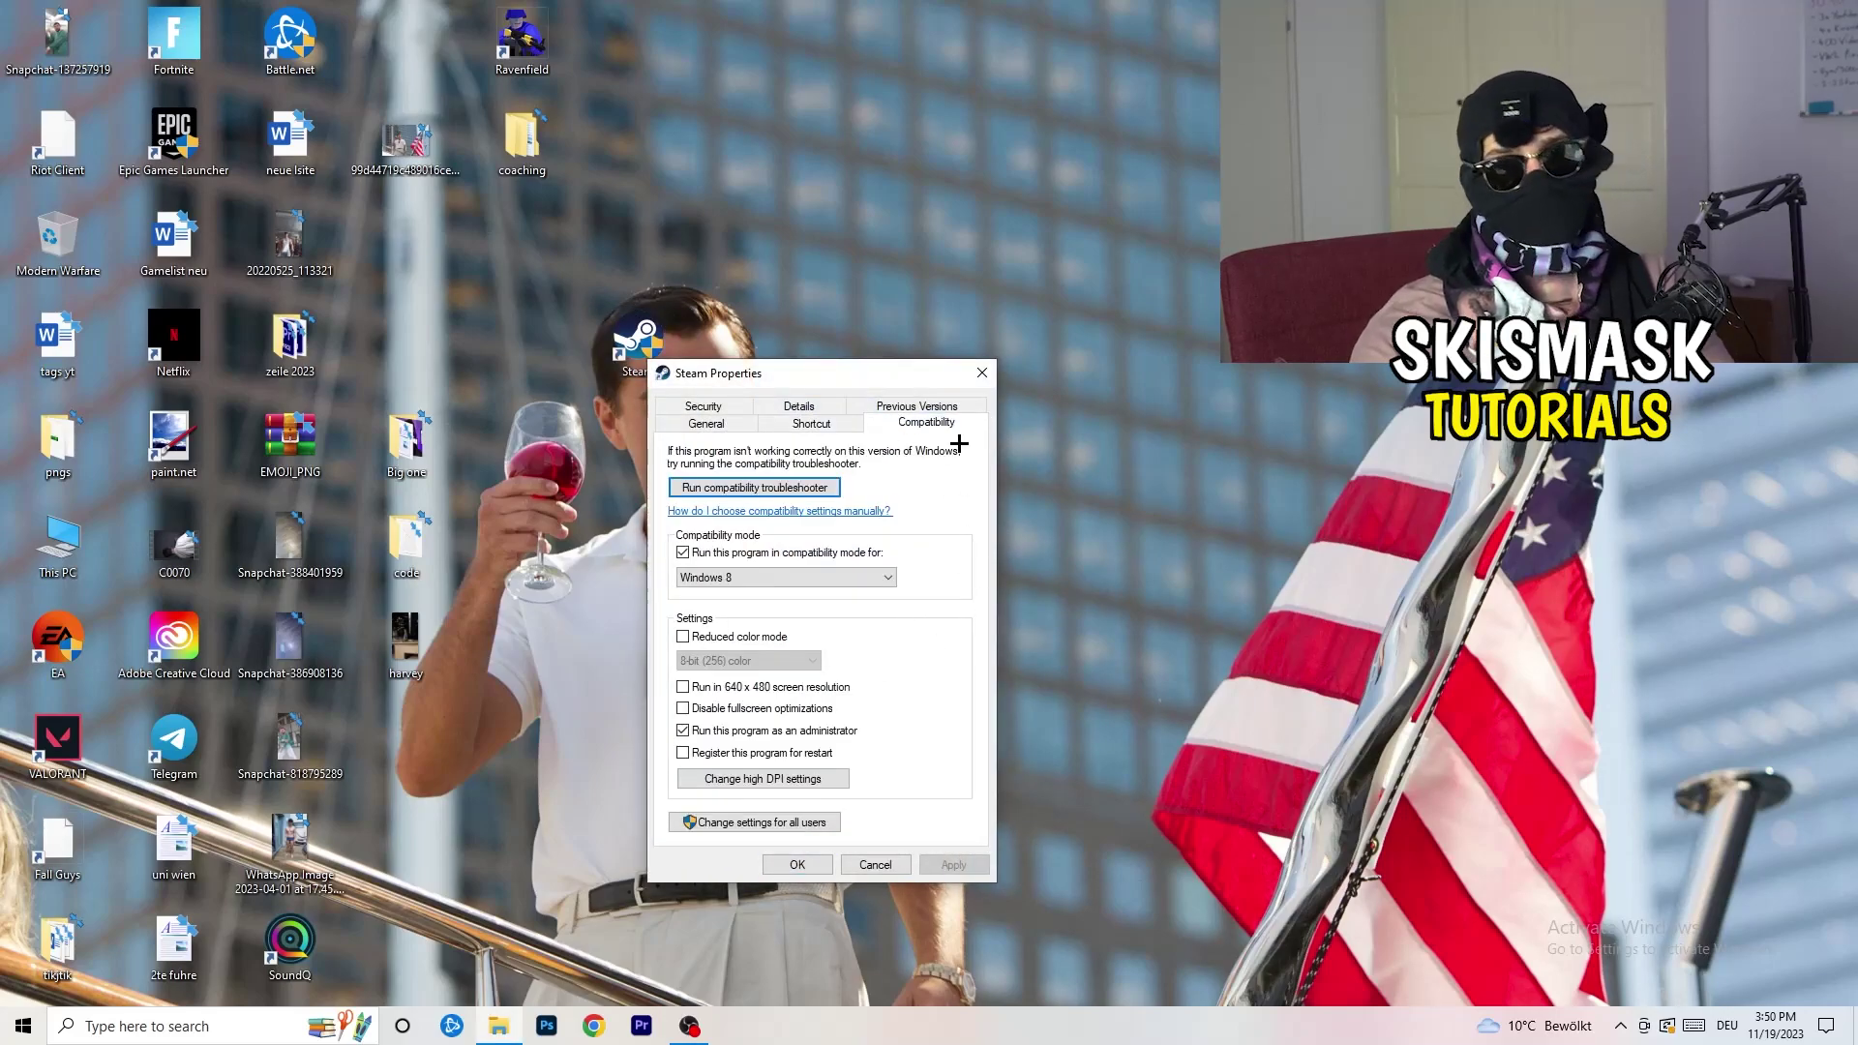
{"action": "left_click", "coordinate": [983, 377]}
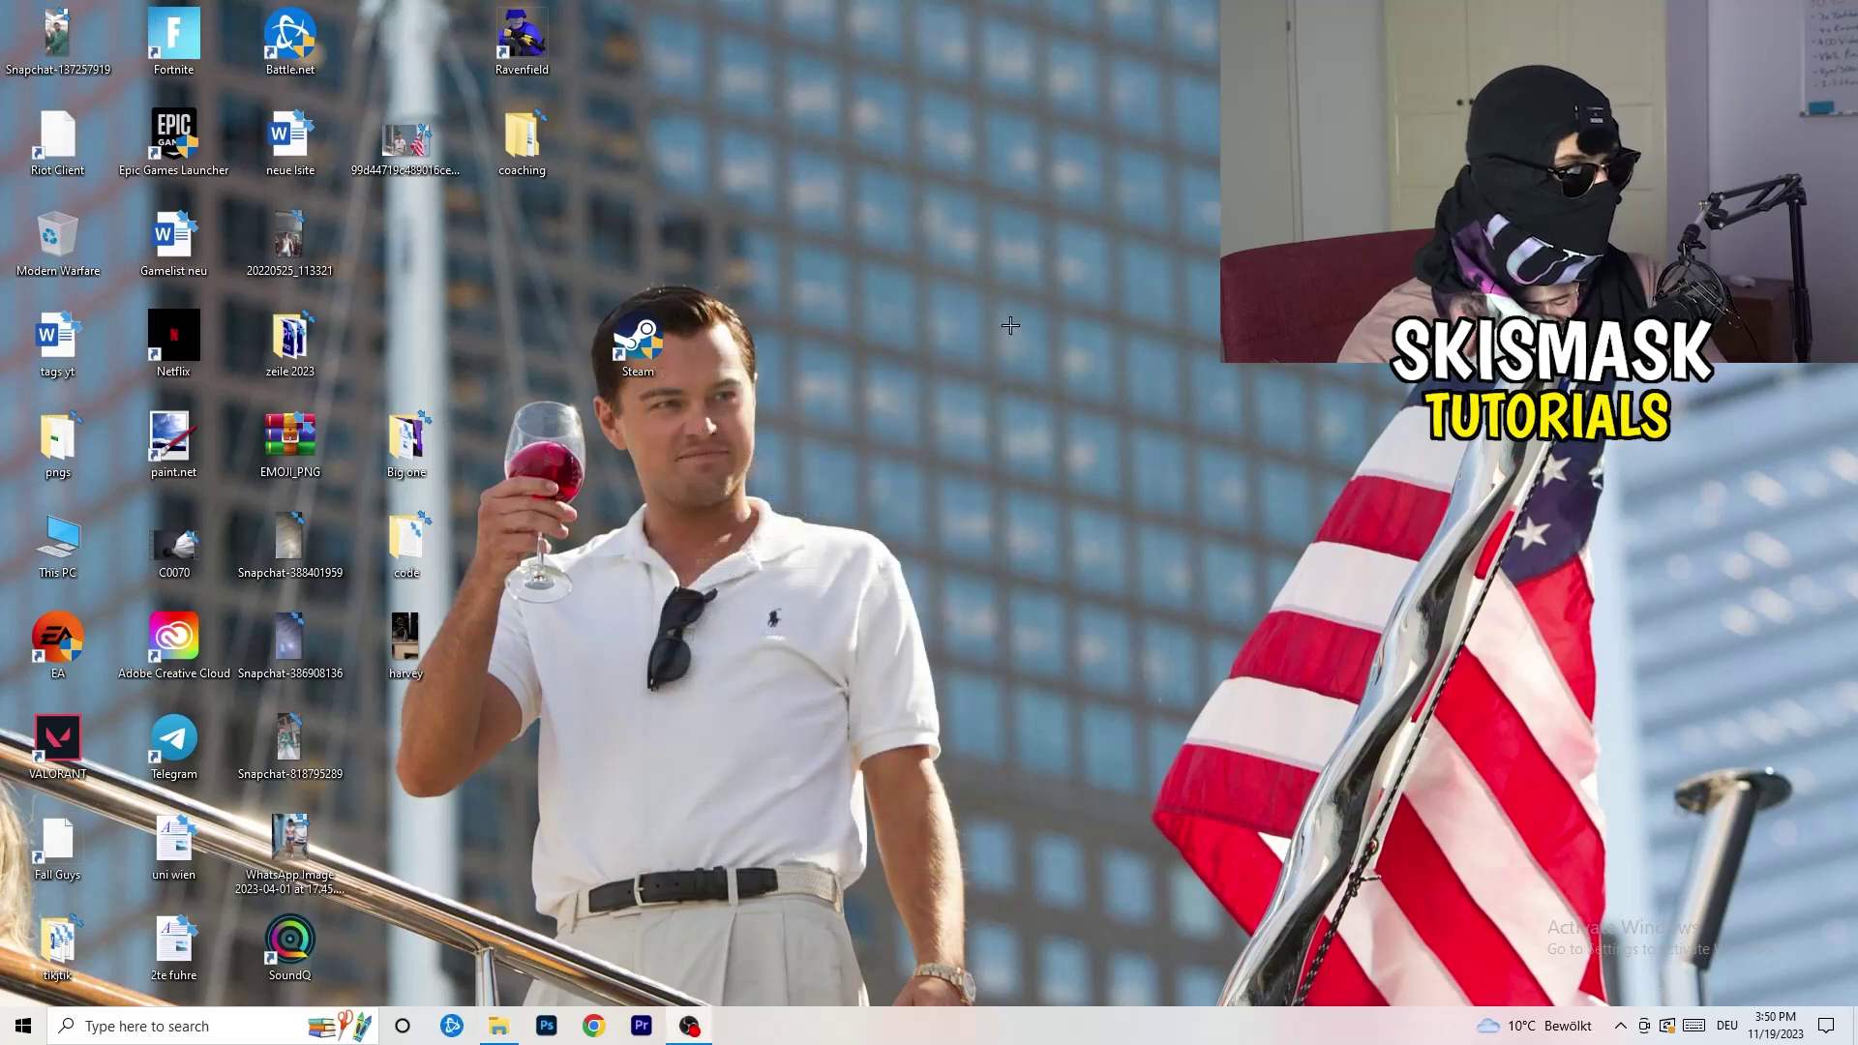
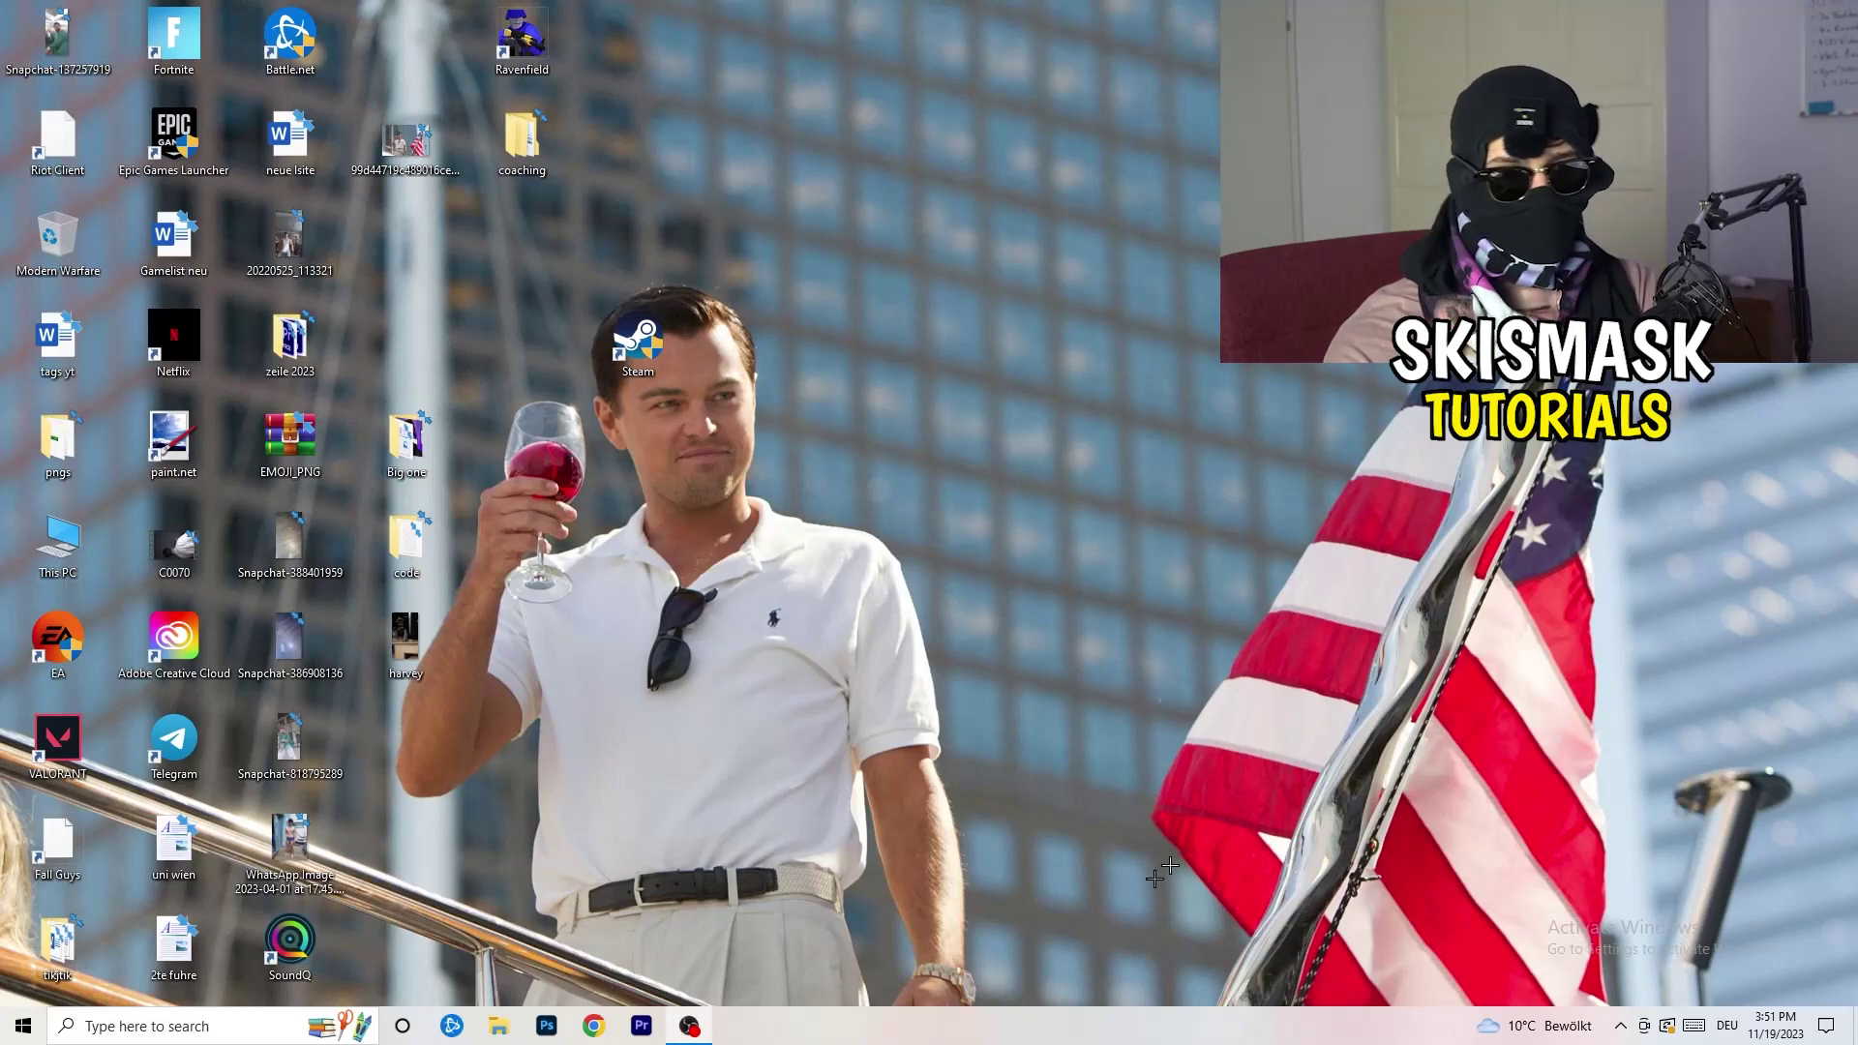
Open Task Manager and view the priority levels available for a Creative Cloud UI Helper process in the detailed process list
{"action": "right_click", "coordinate": [944, 1028]}
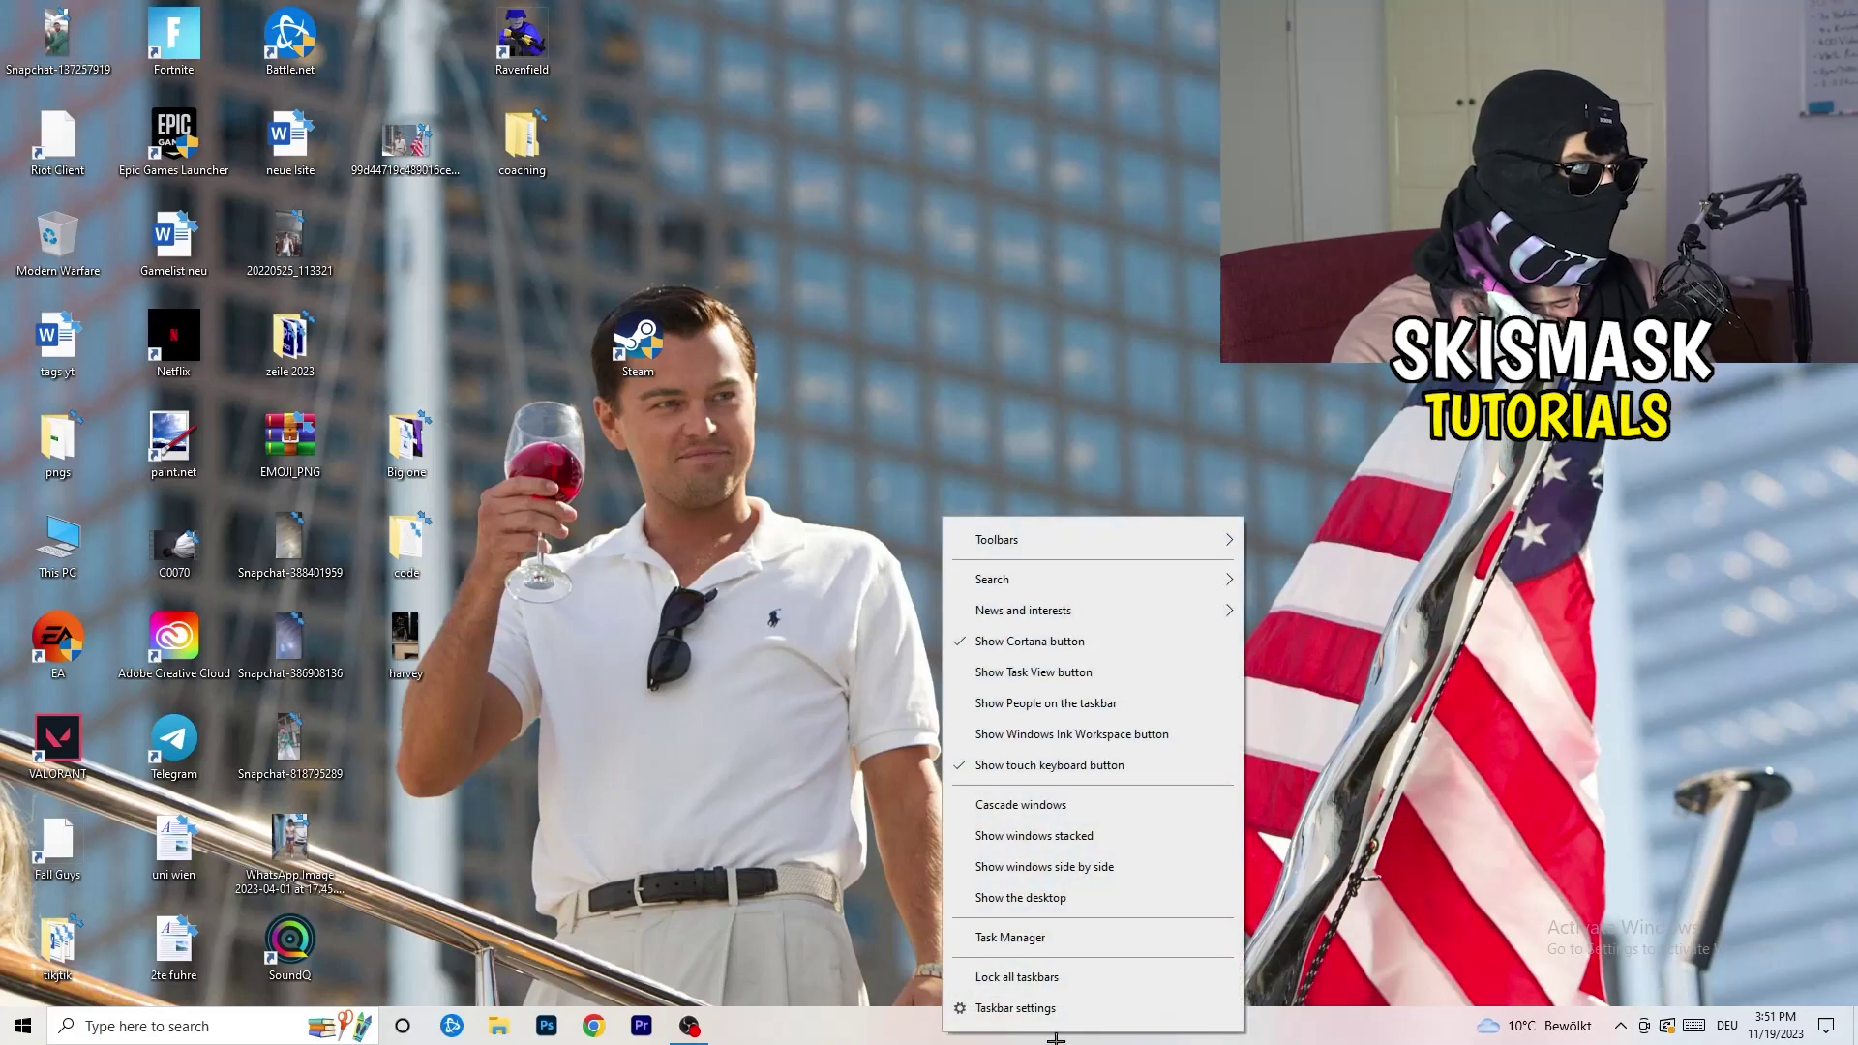
{"action": "left_click", "coordinate": [1034, 940]}
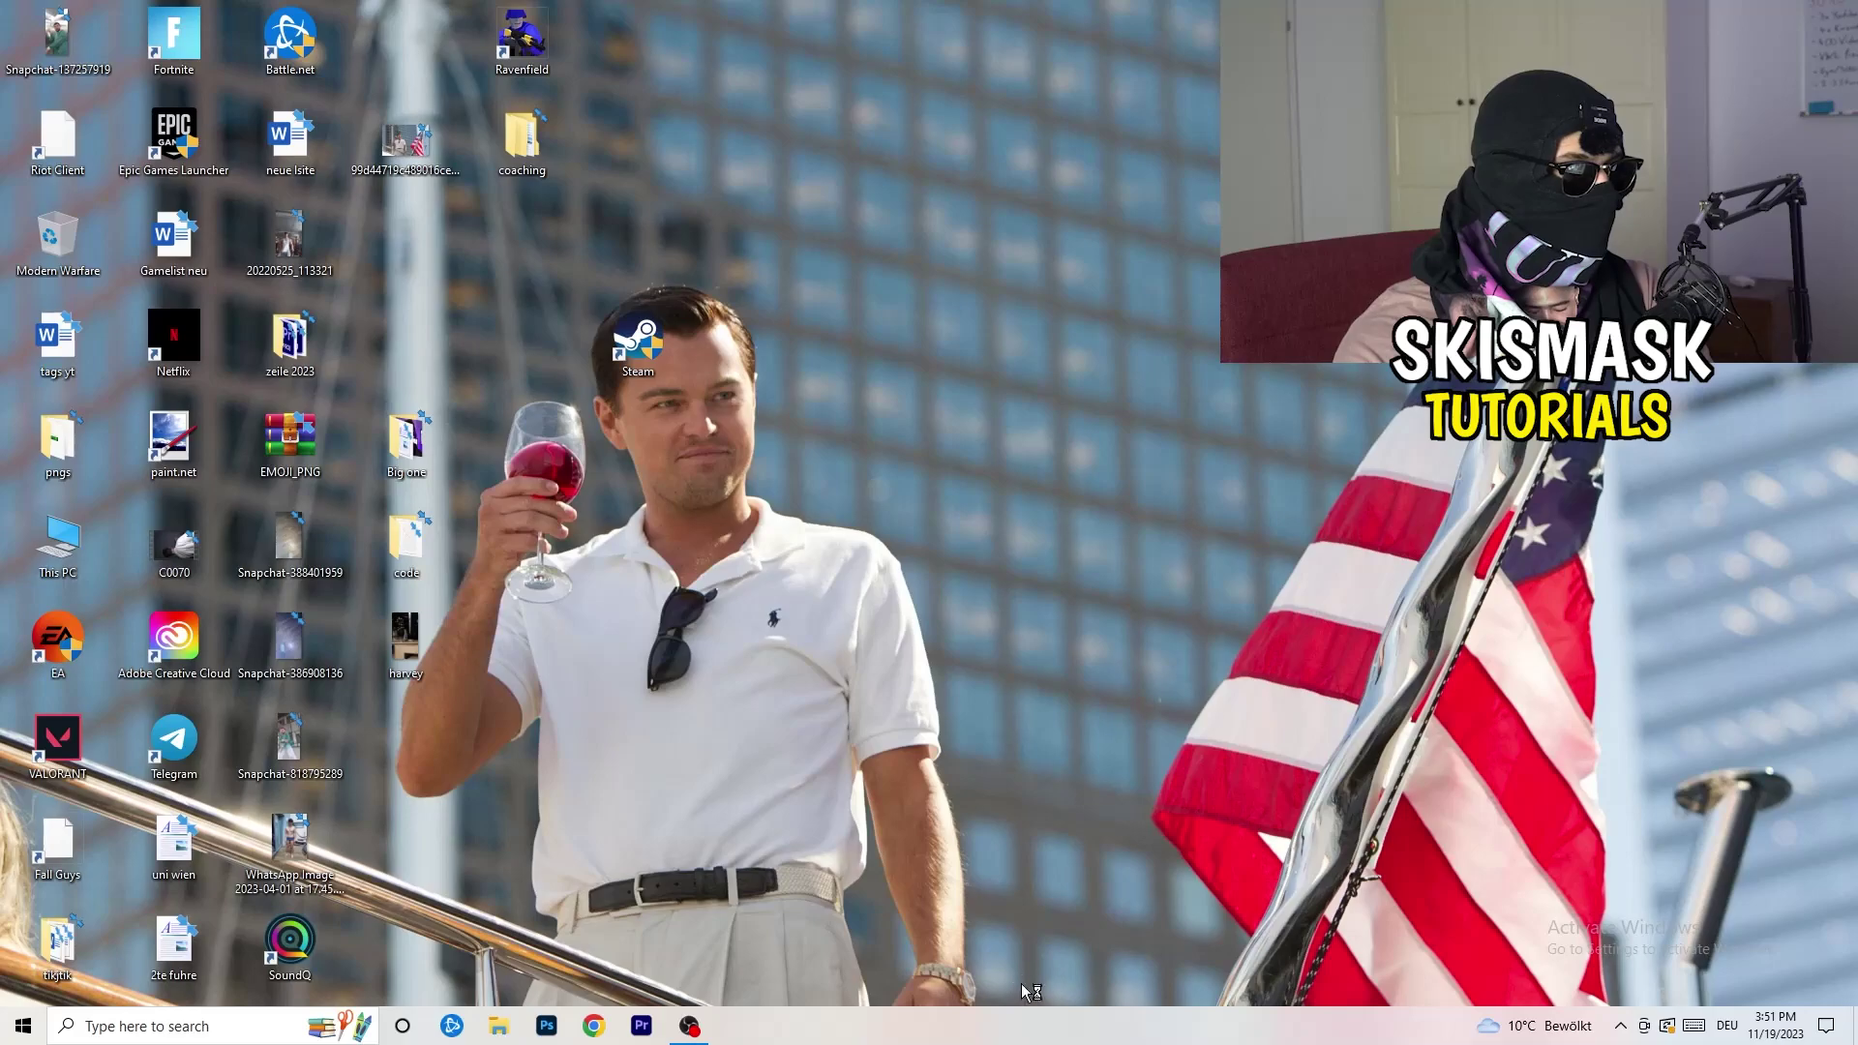
{"action": "left_click", "coordinate": [1073, 49]}
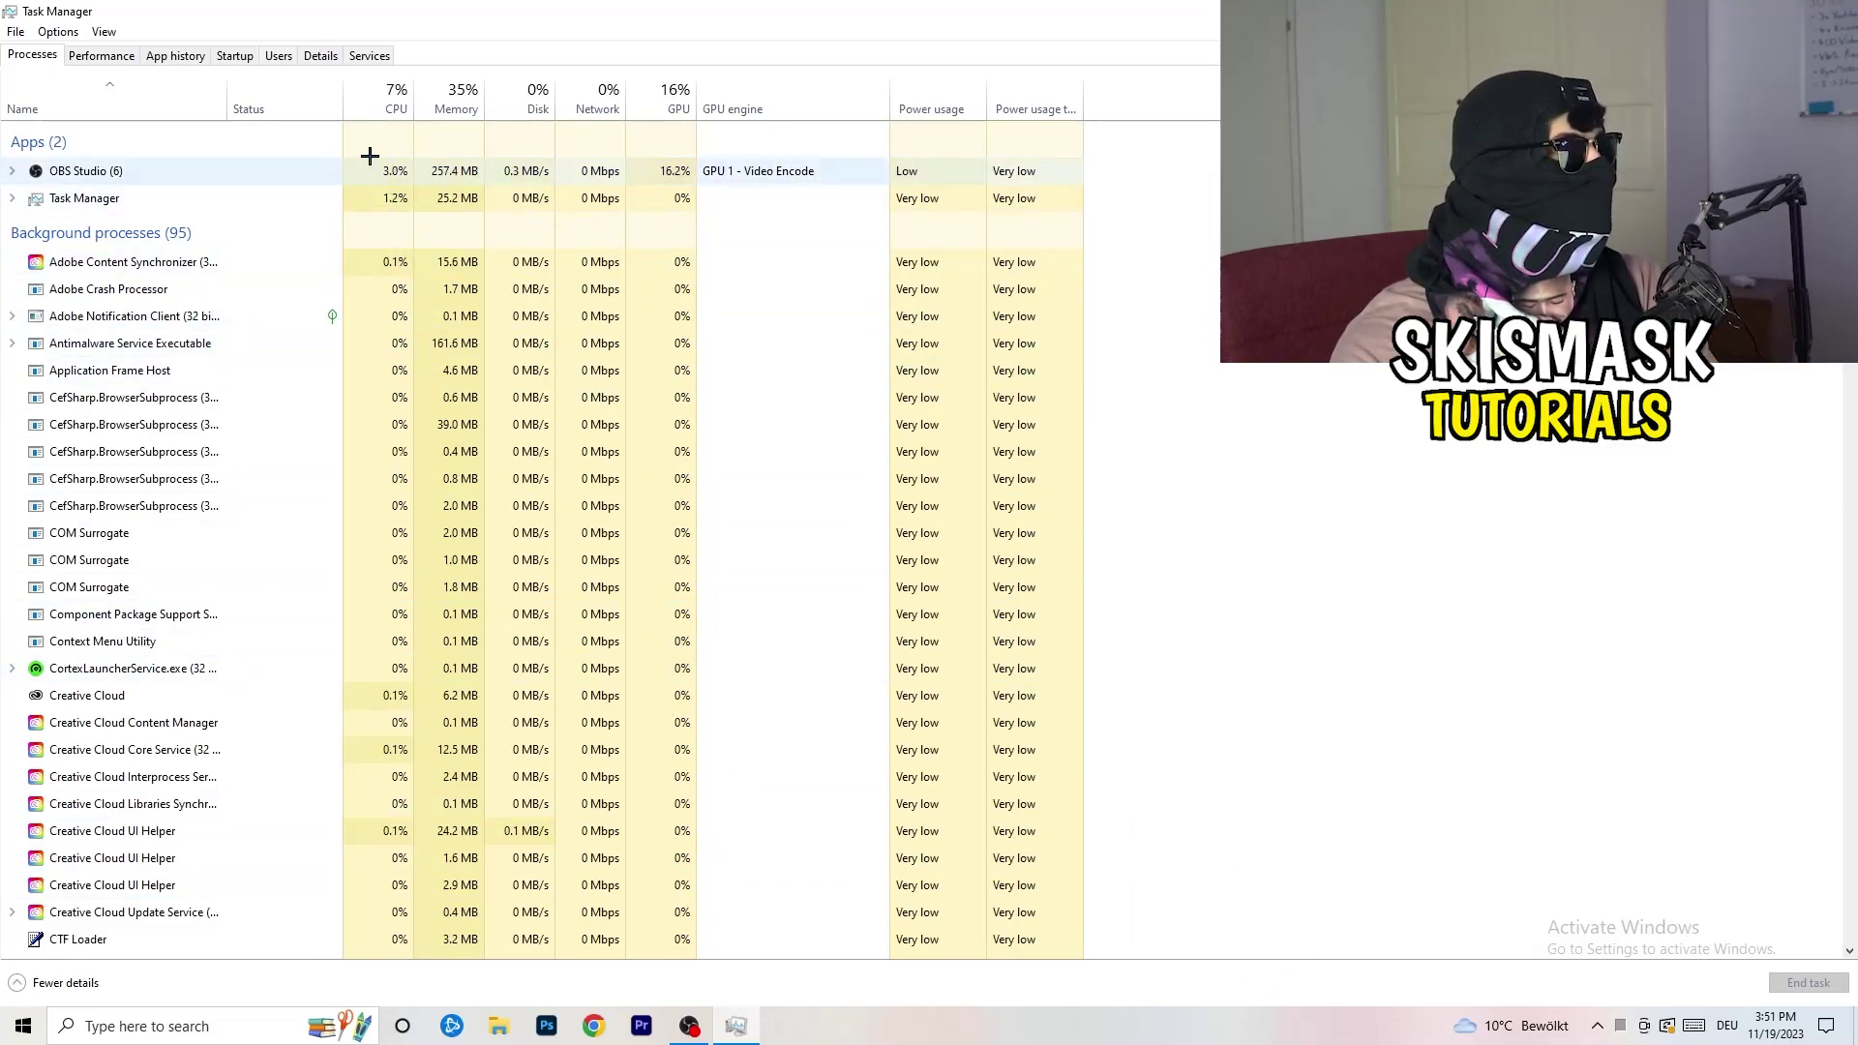
{"action": "left_click", "coordinate": [312, 55]}
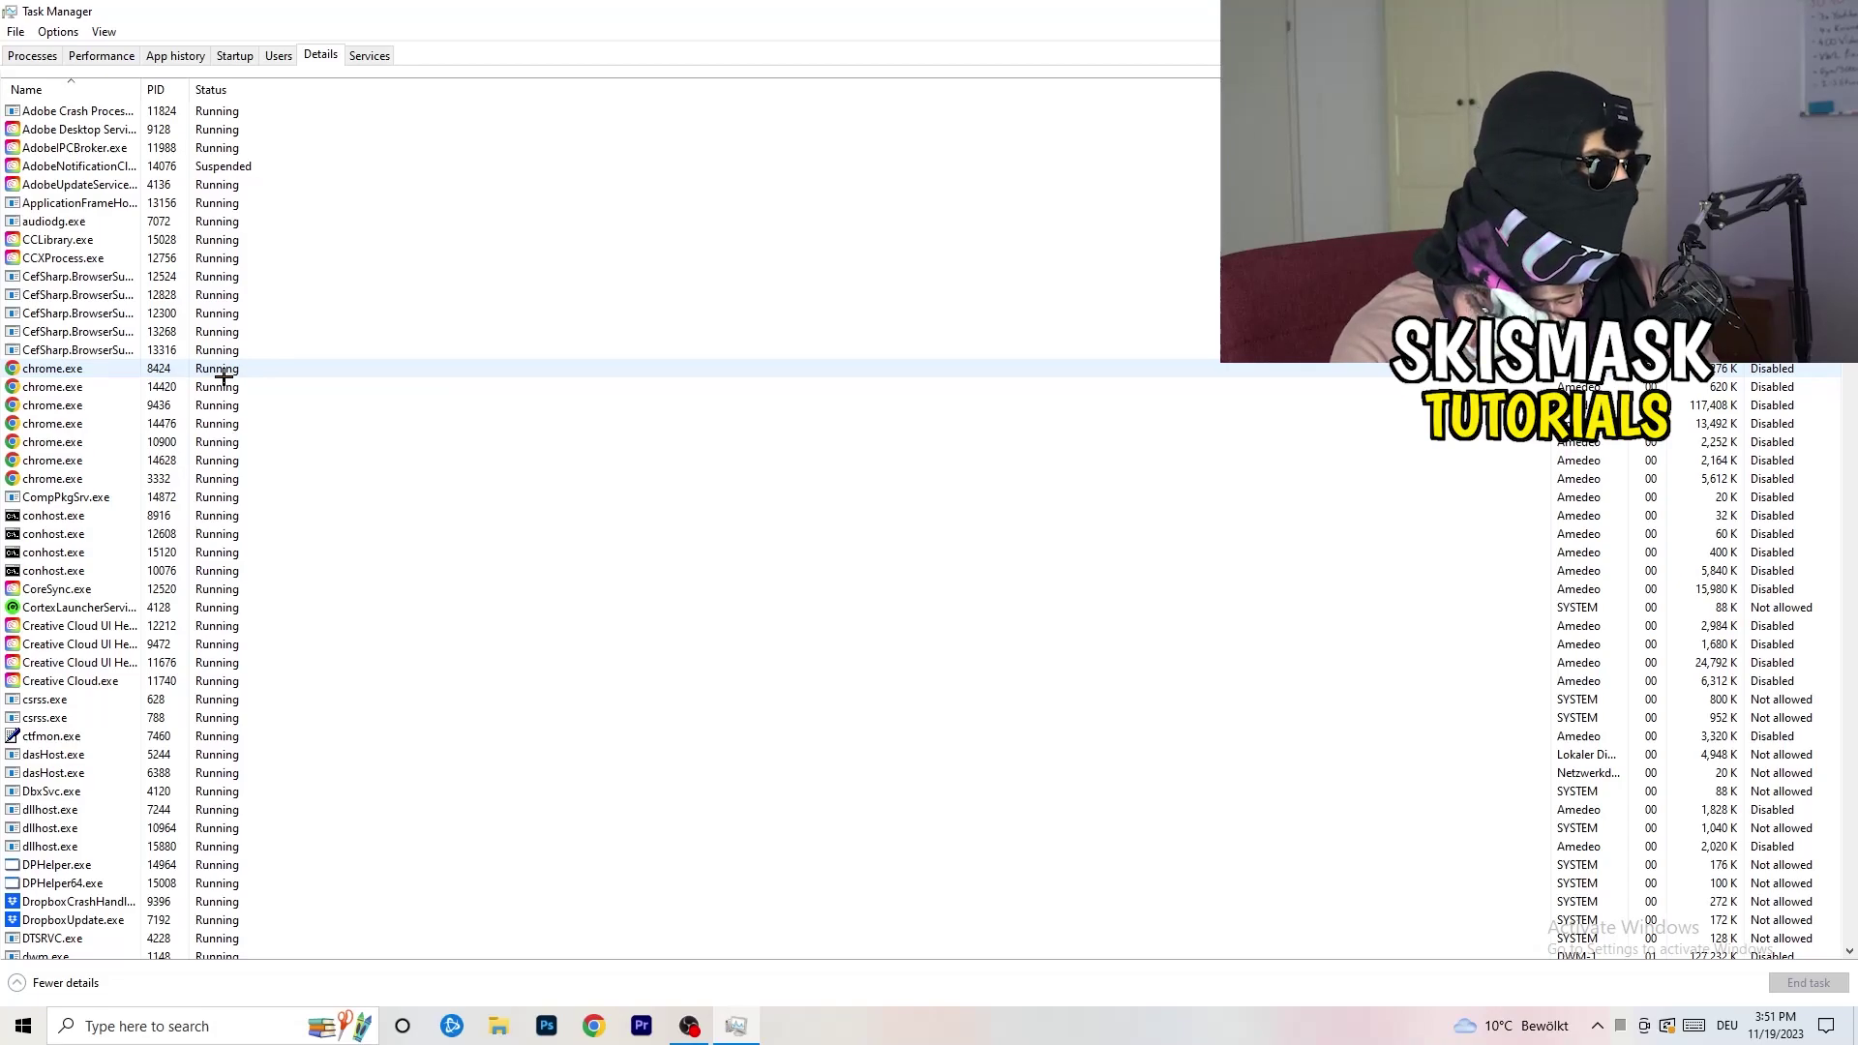
{"action": "scroll", "coordinate": [224, 376], "scroll_direction": "down", "scroll_amount": 3}
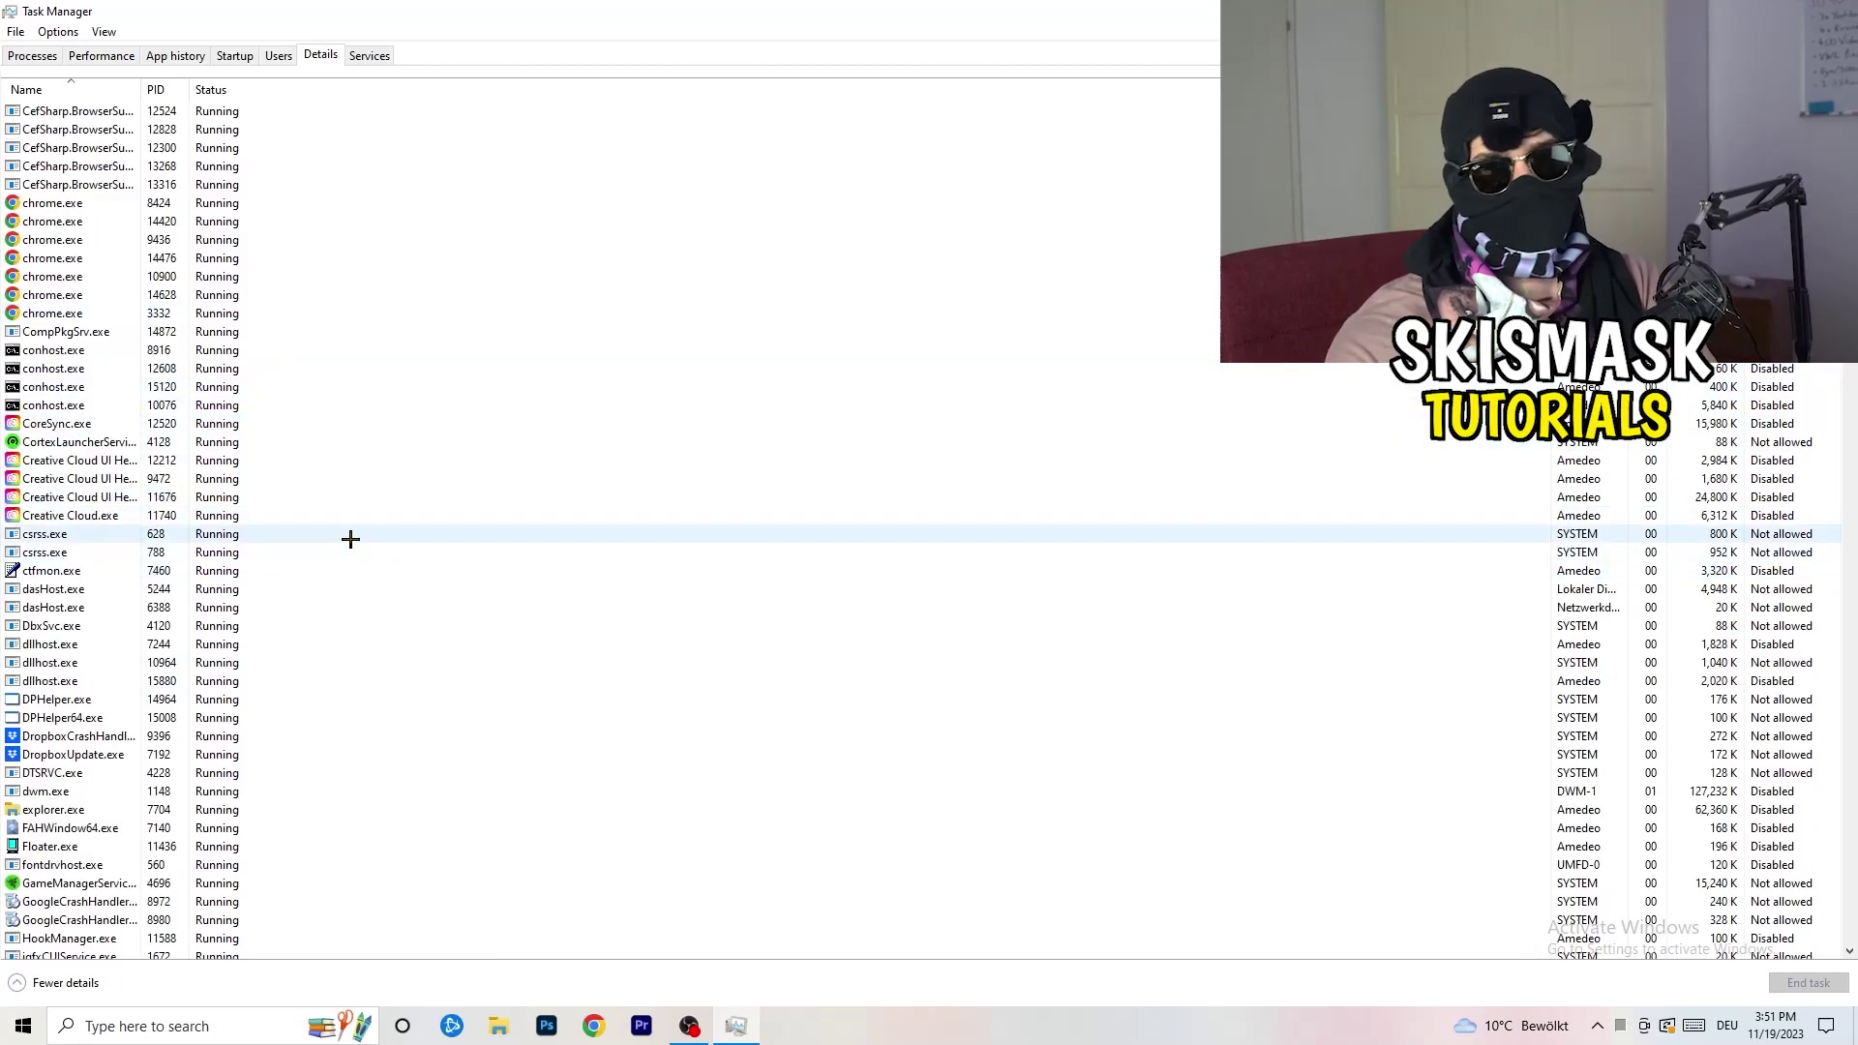
{"action": "right_click", "coordinate": [77, 495]}
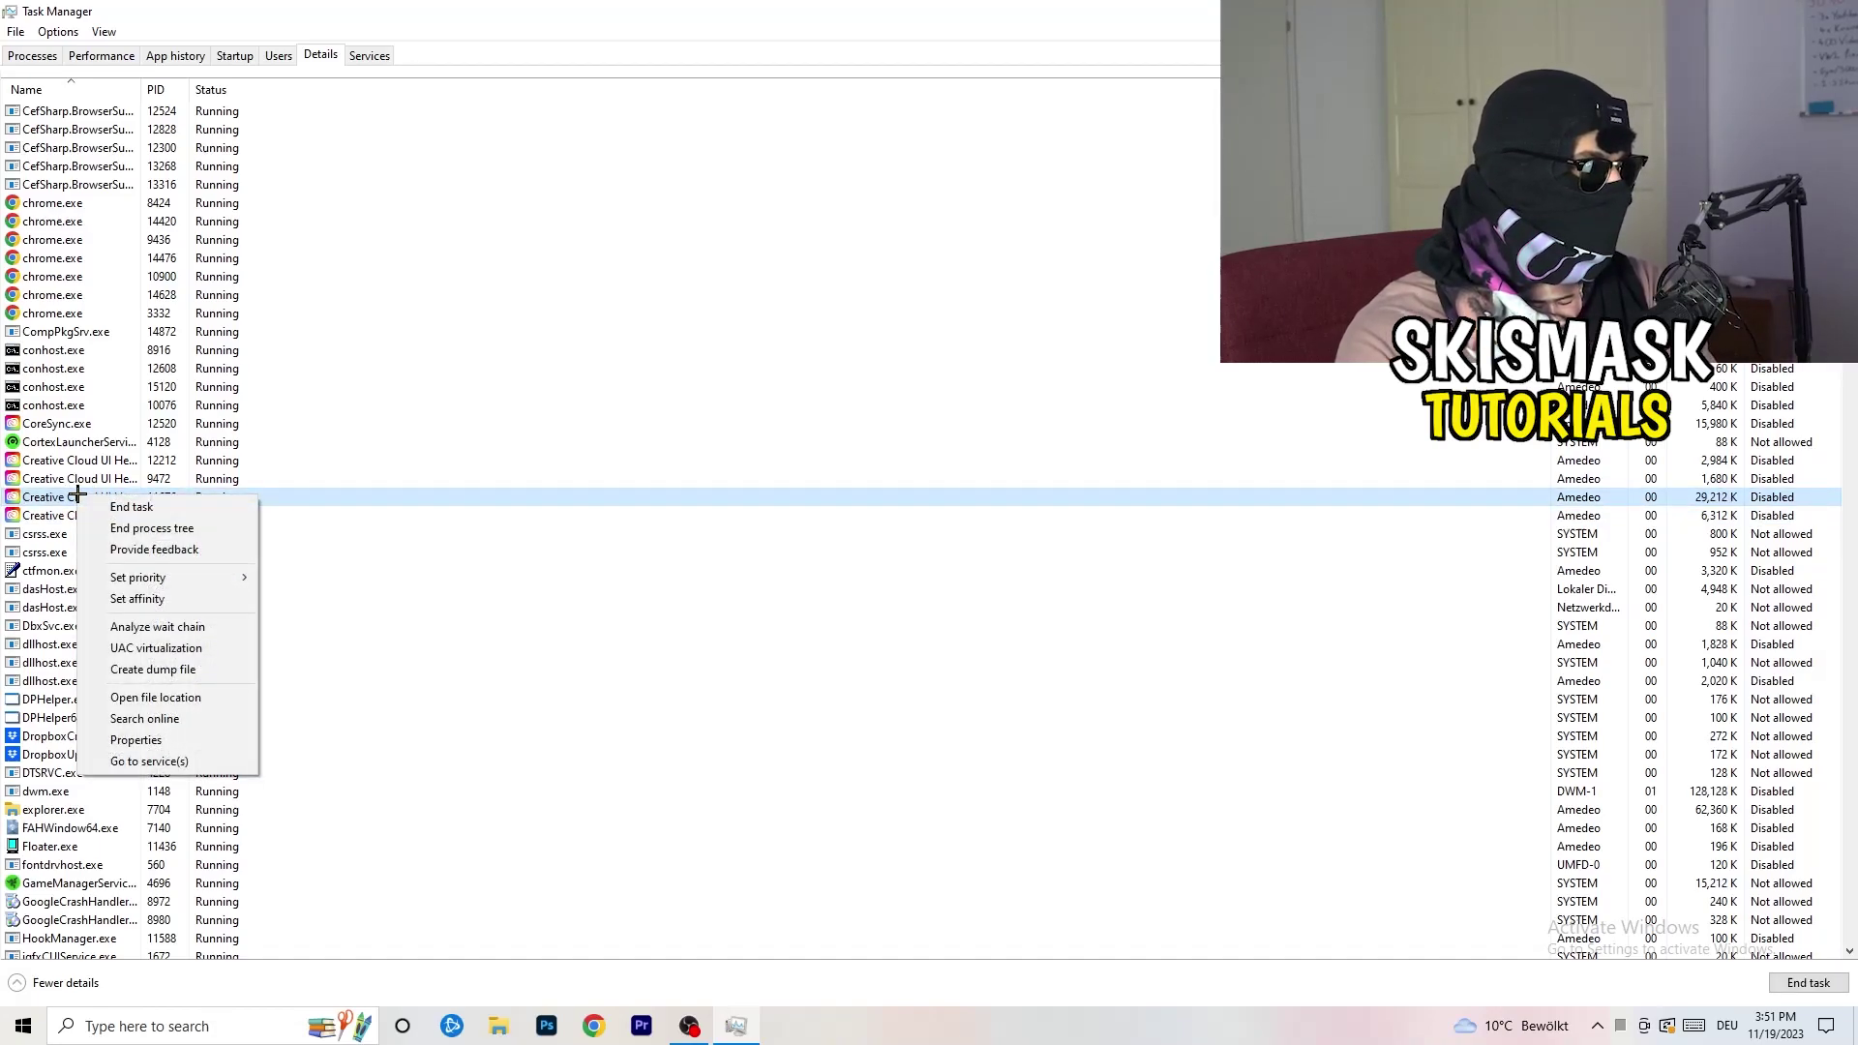
{"action": "mouse_move", "coordinate": [169, 582]}
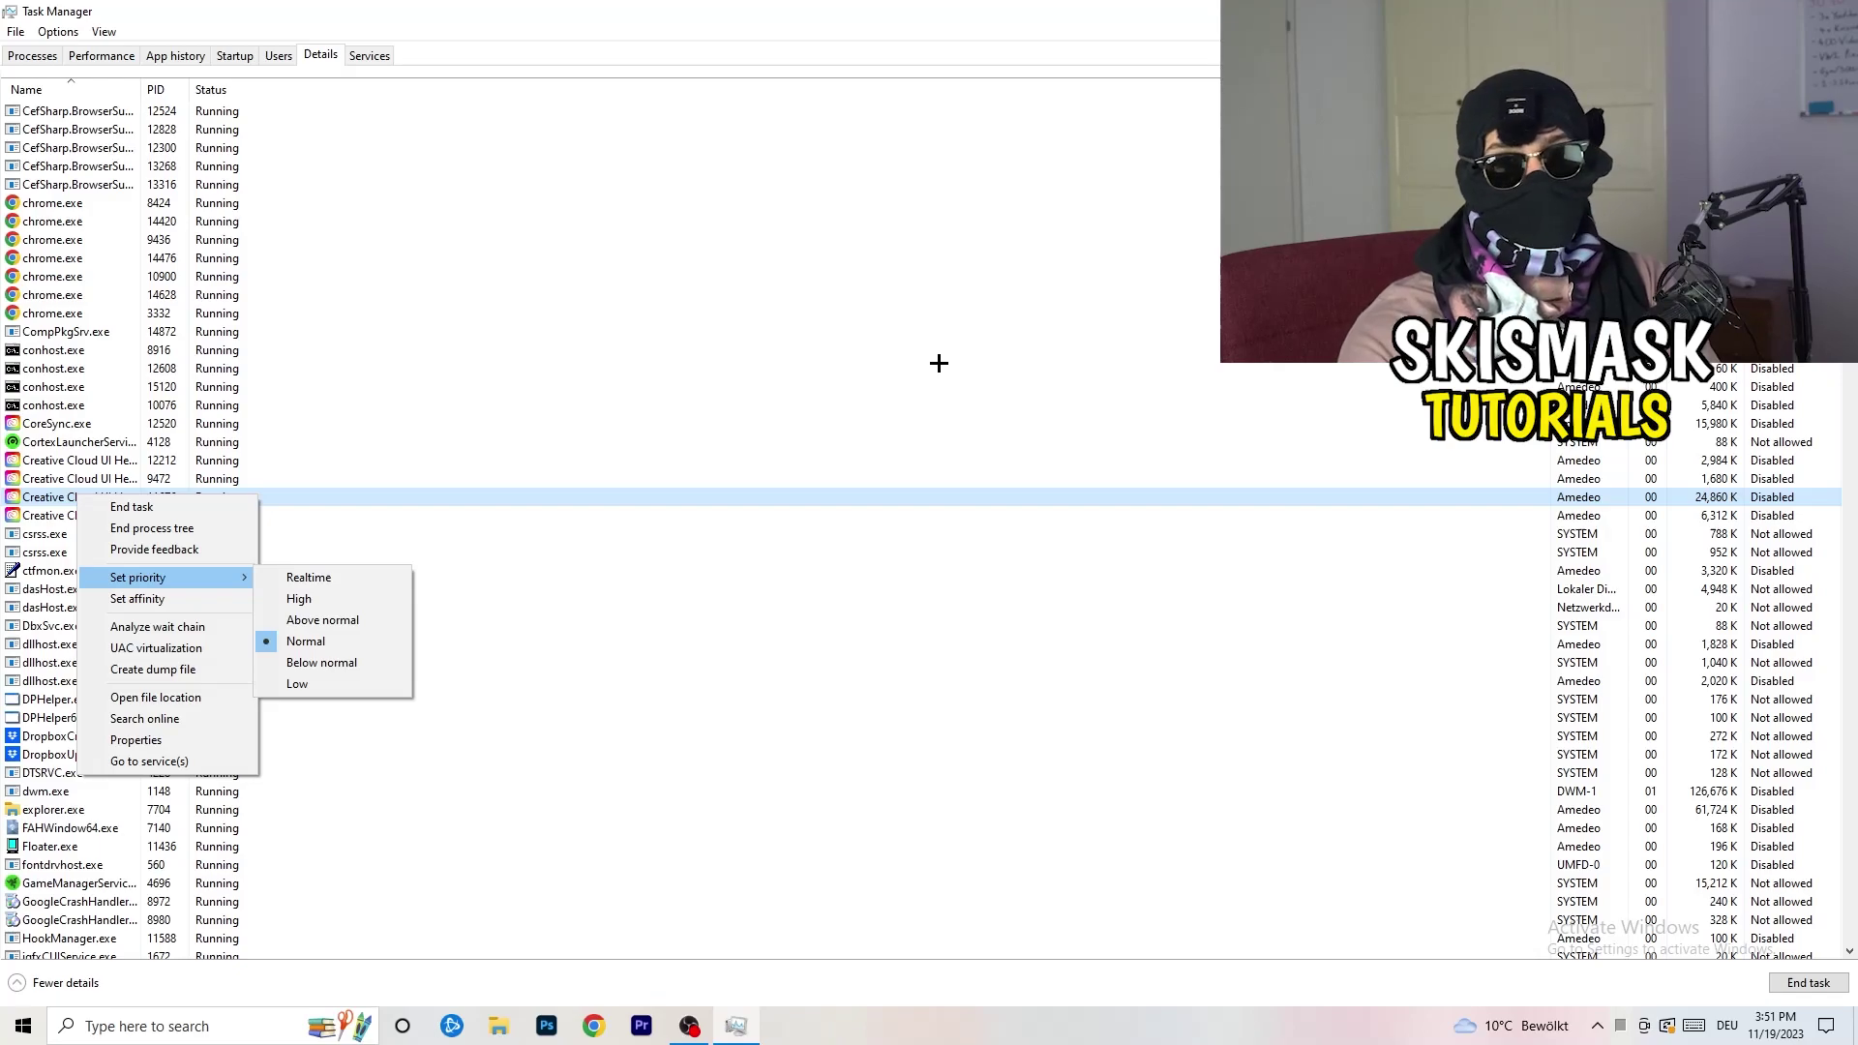
Review the startup apps and view the disable option for File Association Helper without applying it
{"action": "left_click", "coordinate": [244, 55]}
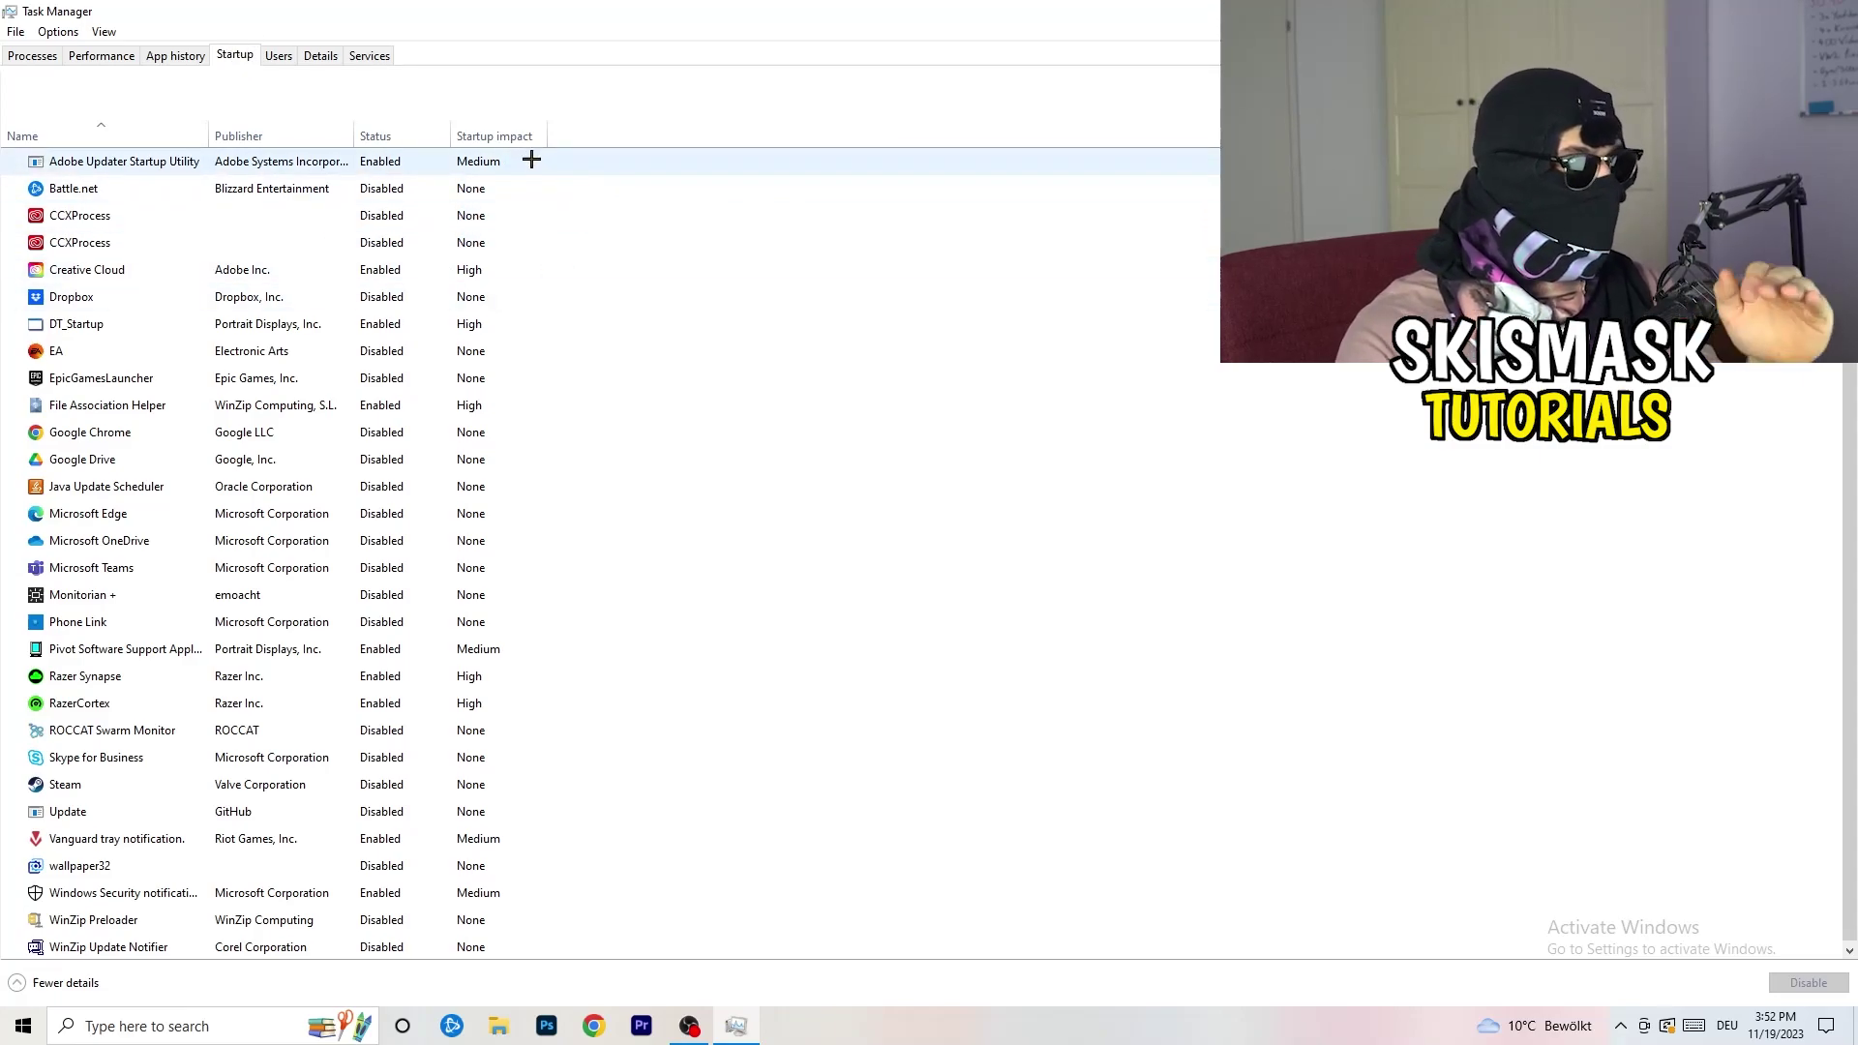
{"action": "scroll", "coordinate": [552, 859], "scroll_direction": "down", "scroll_amount": 1}
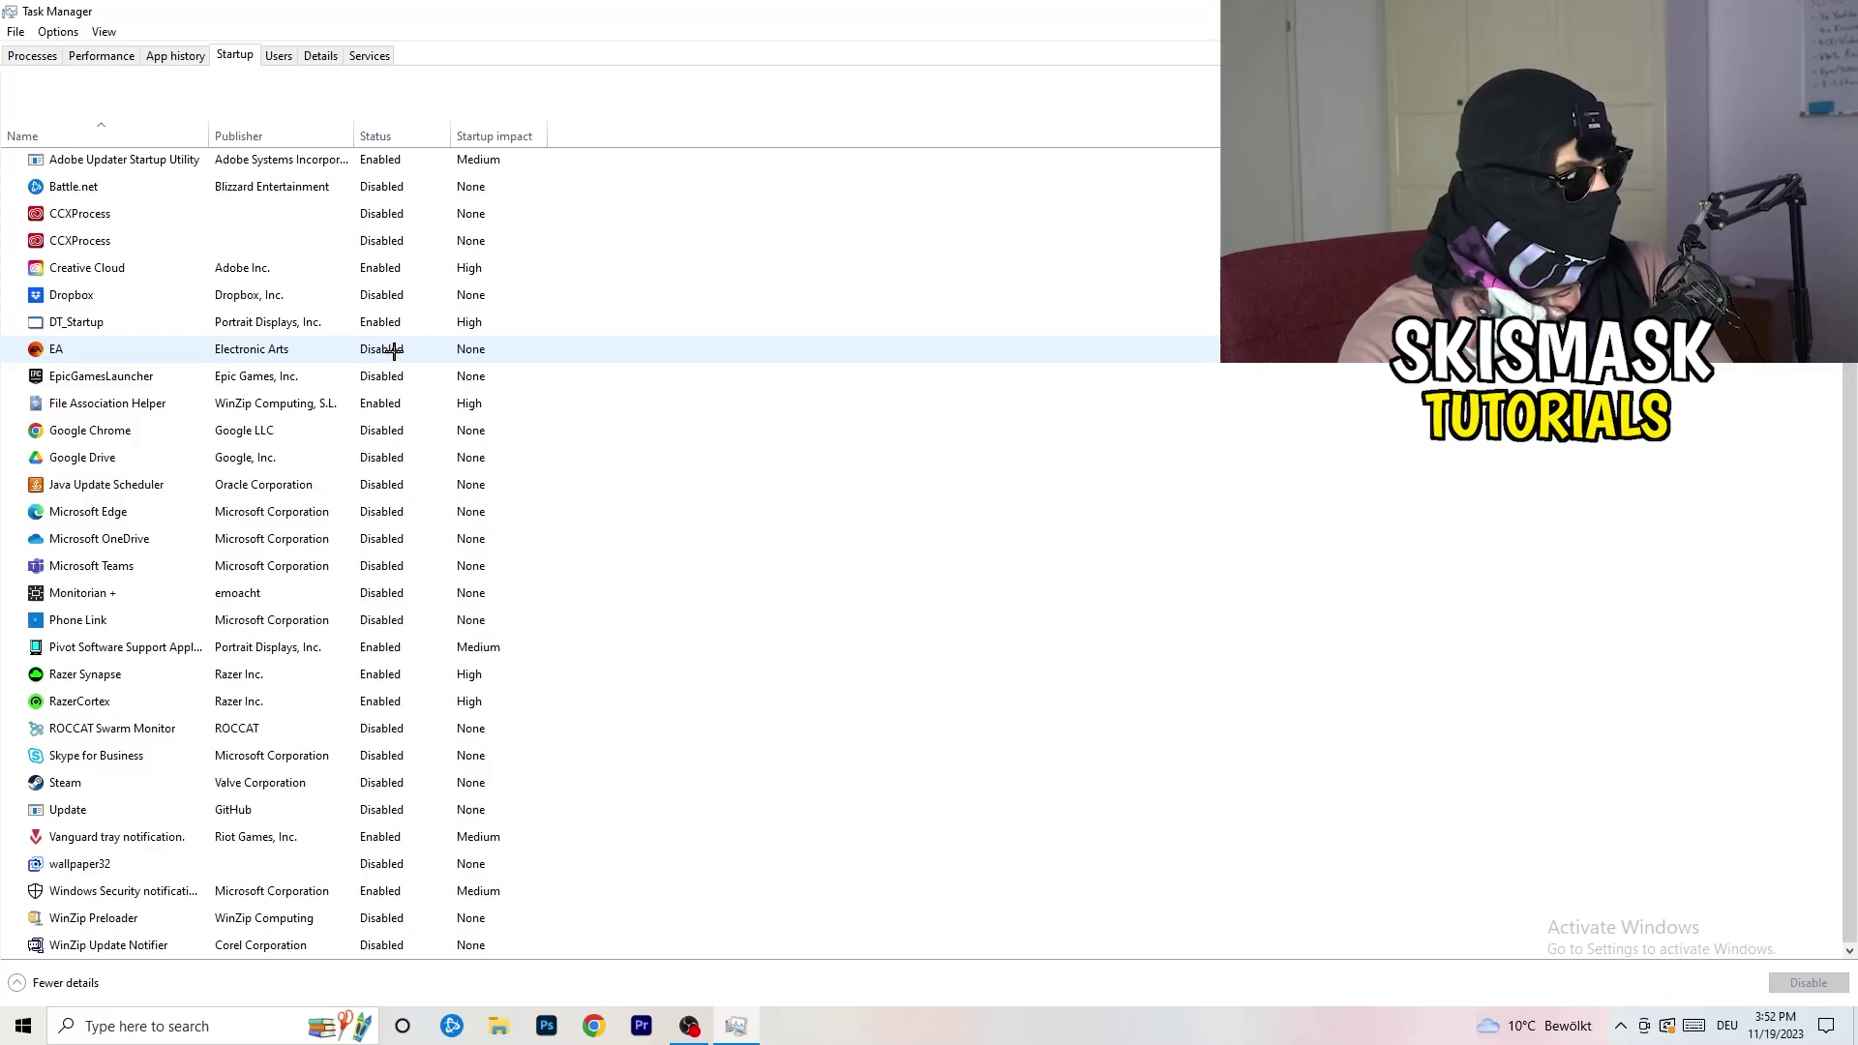
{"action": "right_click", "coordinate": [394, 404]}
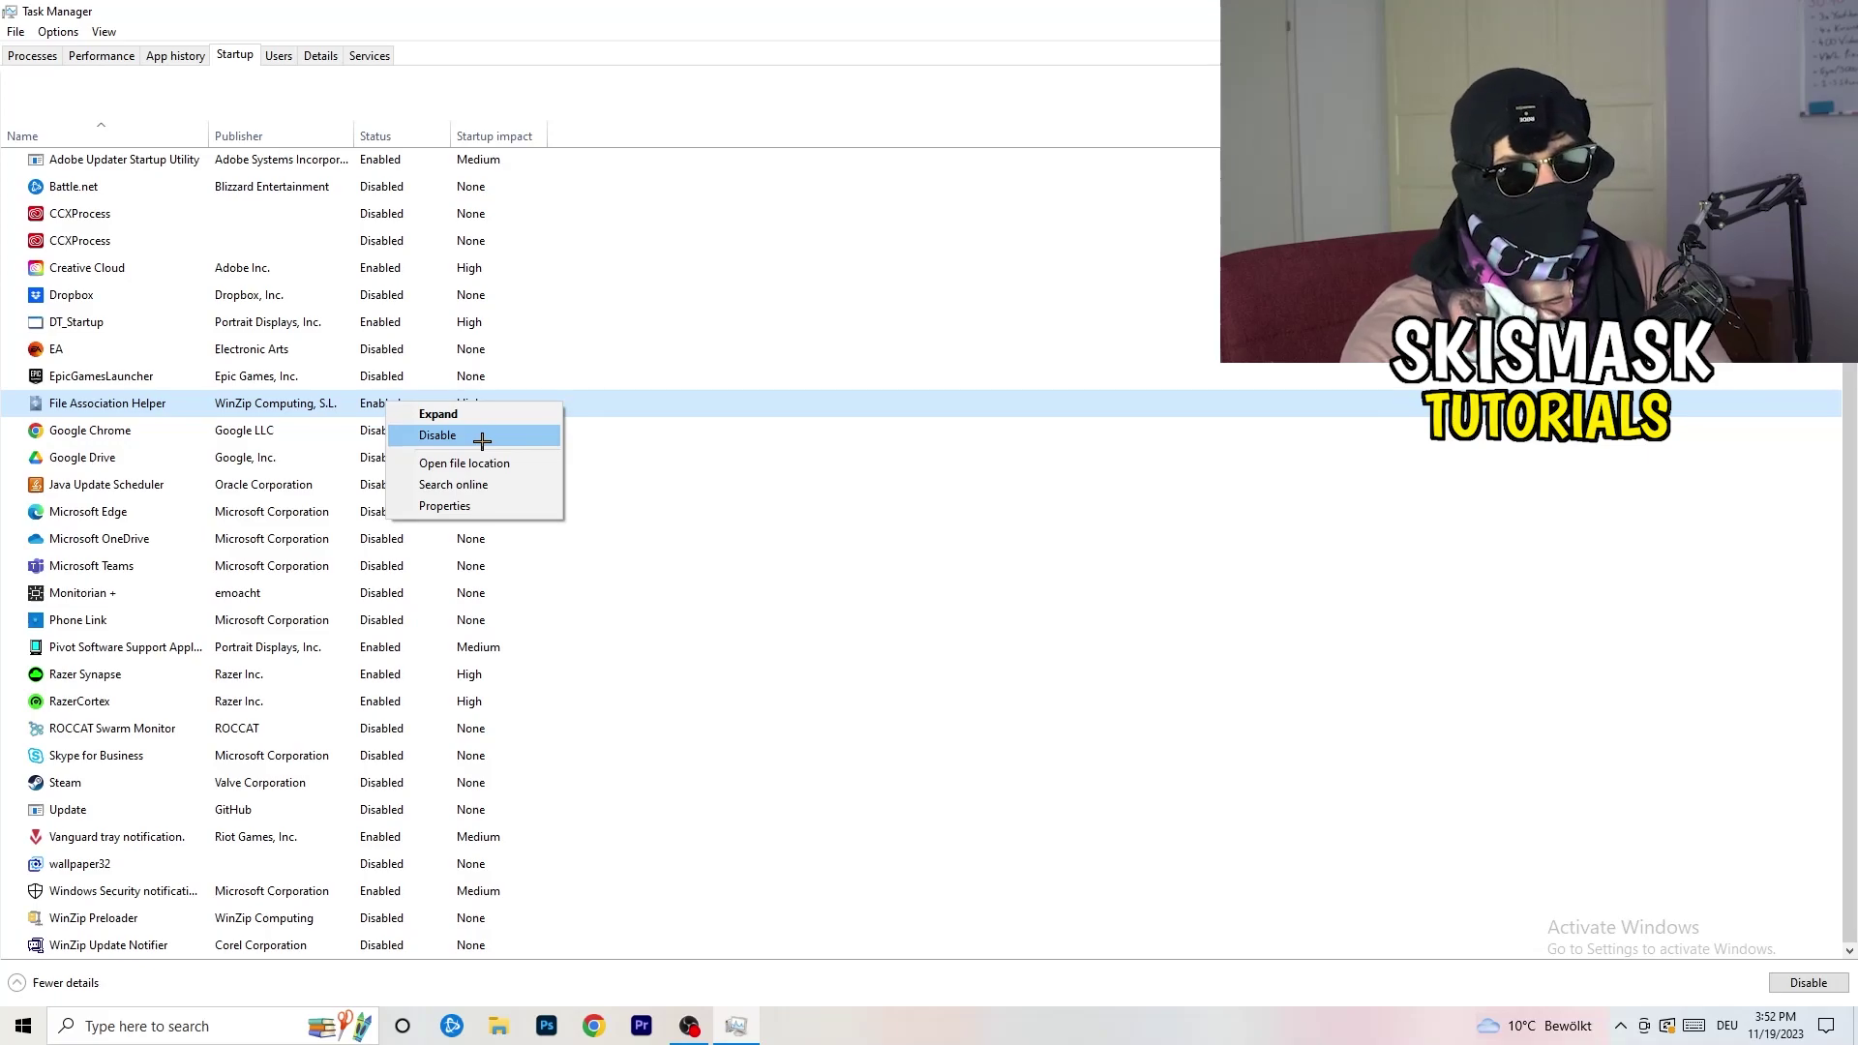
{"action": "left_click", "coordinate": [760, 142]}
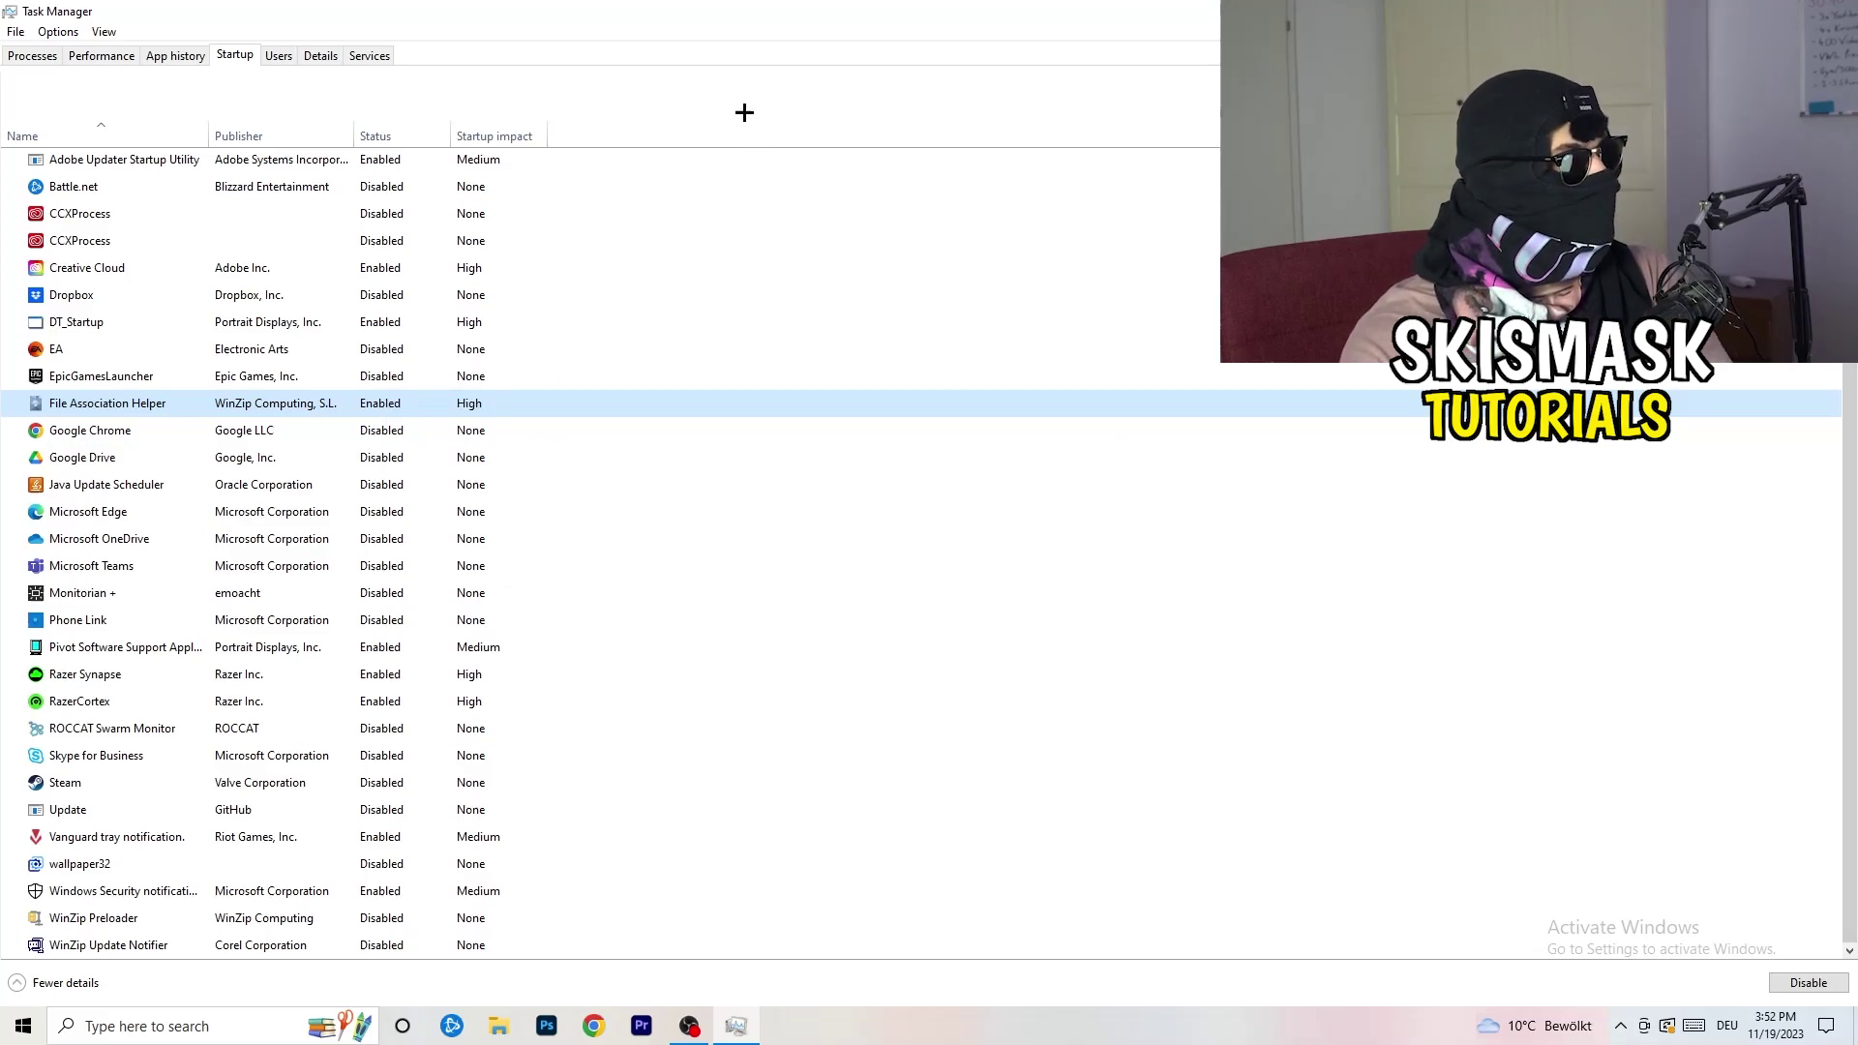
Sort the running processes by CPU usage and by GPU usage, and examine the process list
{"action": "left_click", "coordinate": [53, 56]}
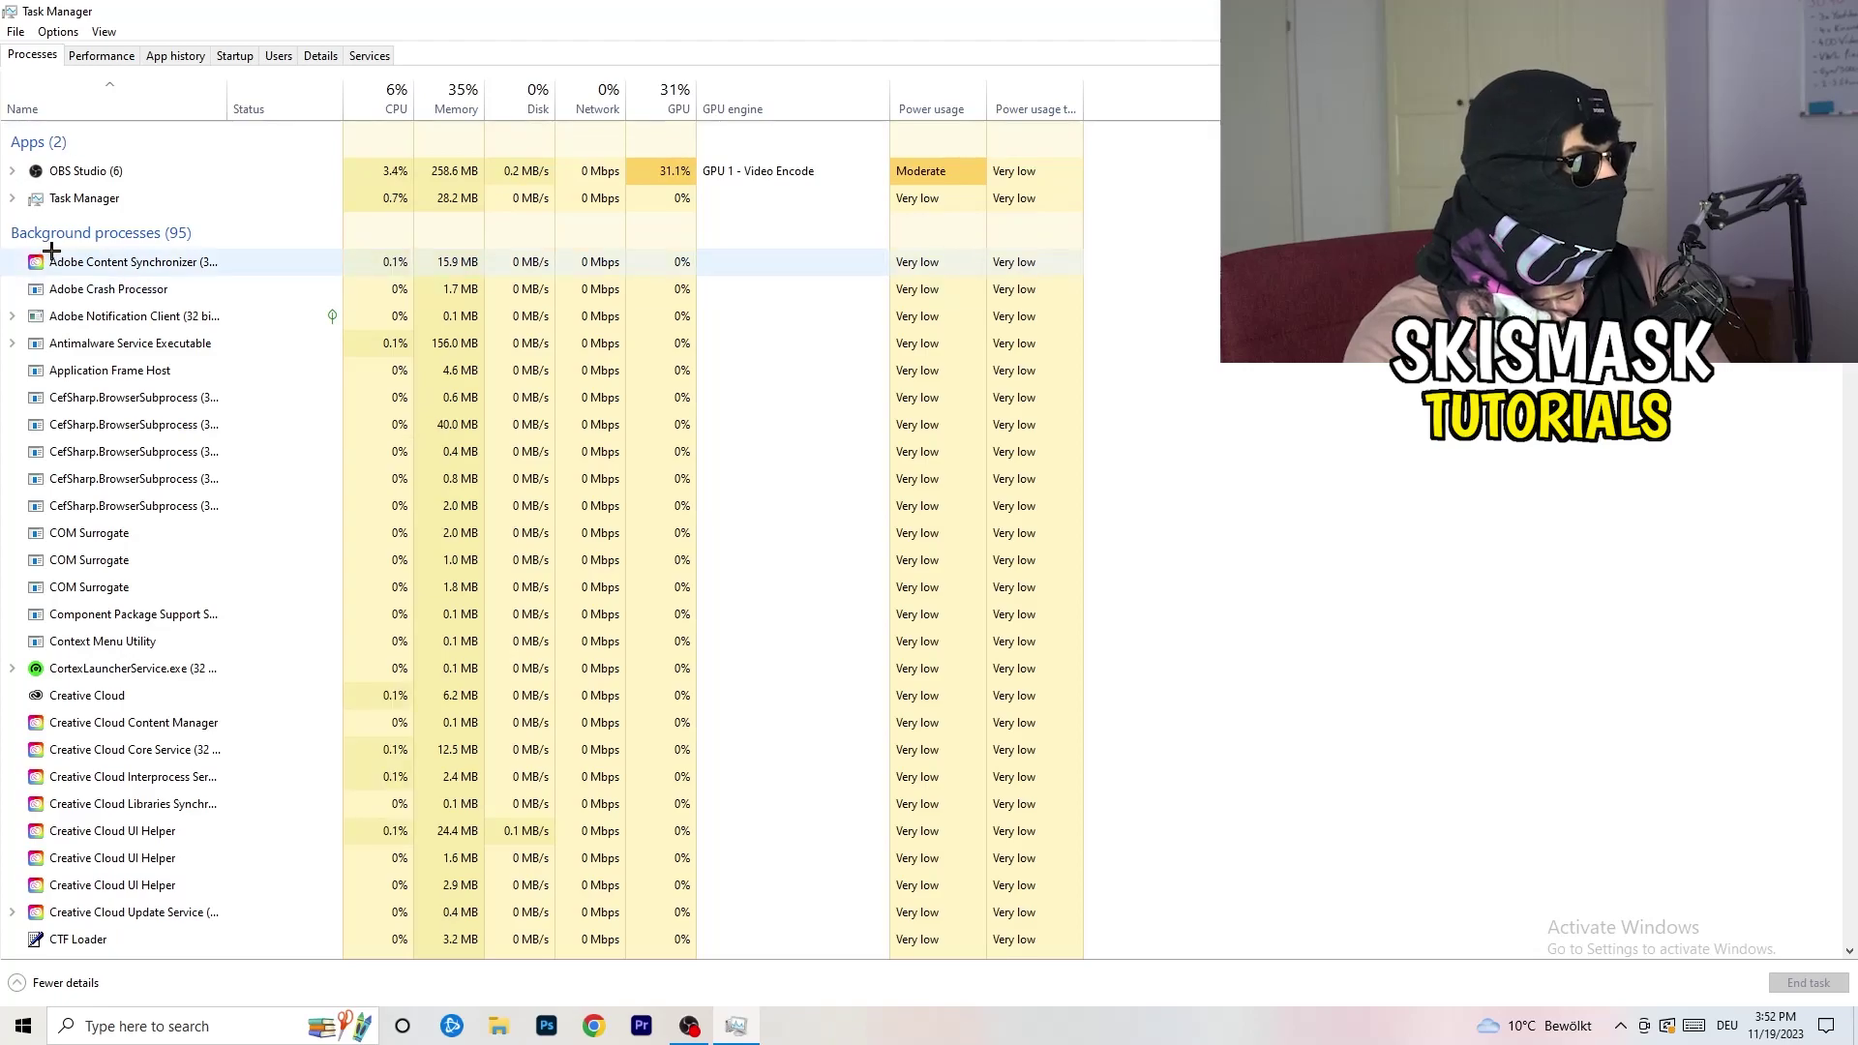
{"action": "left_click", "coordinate": [392, 92]}
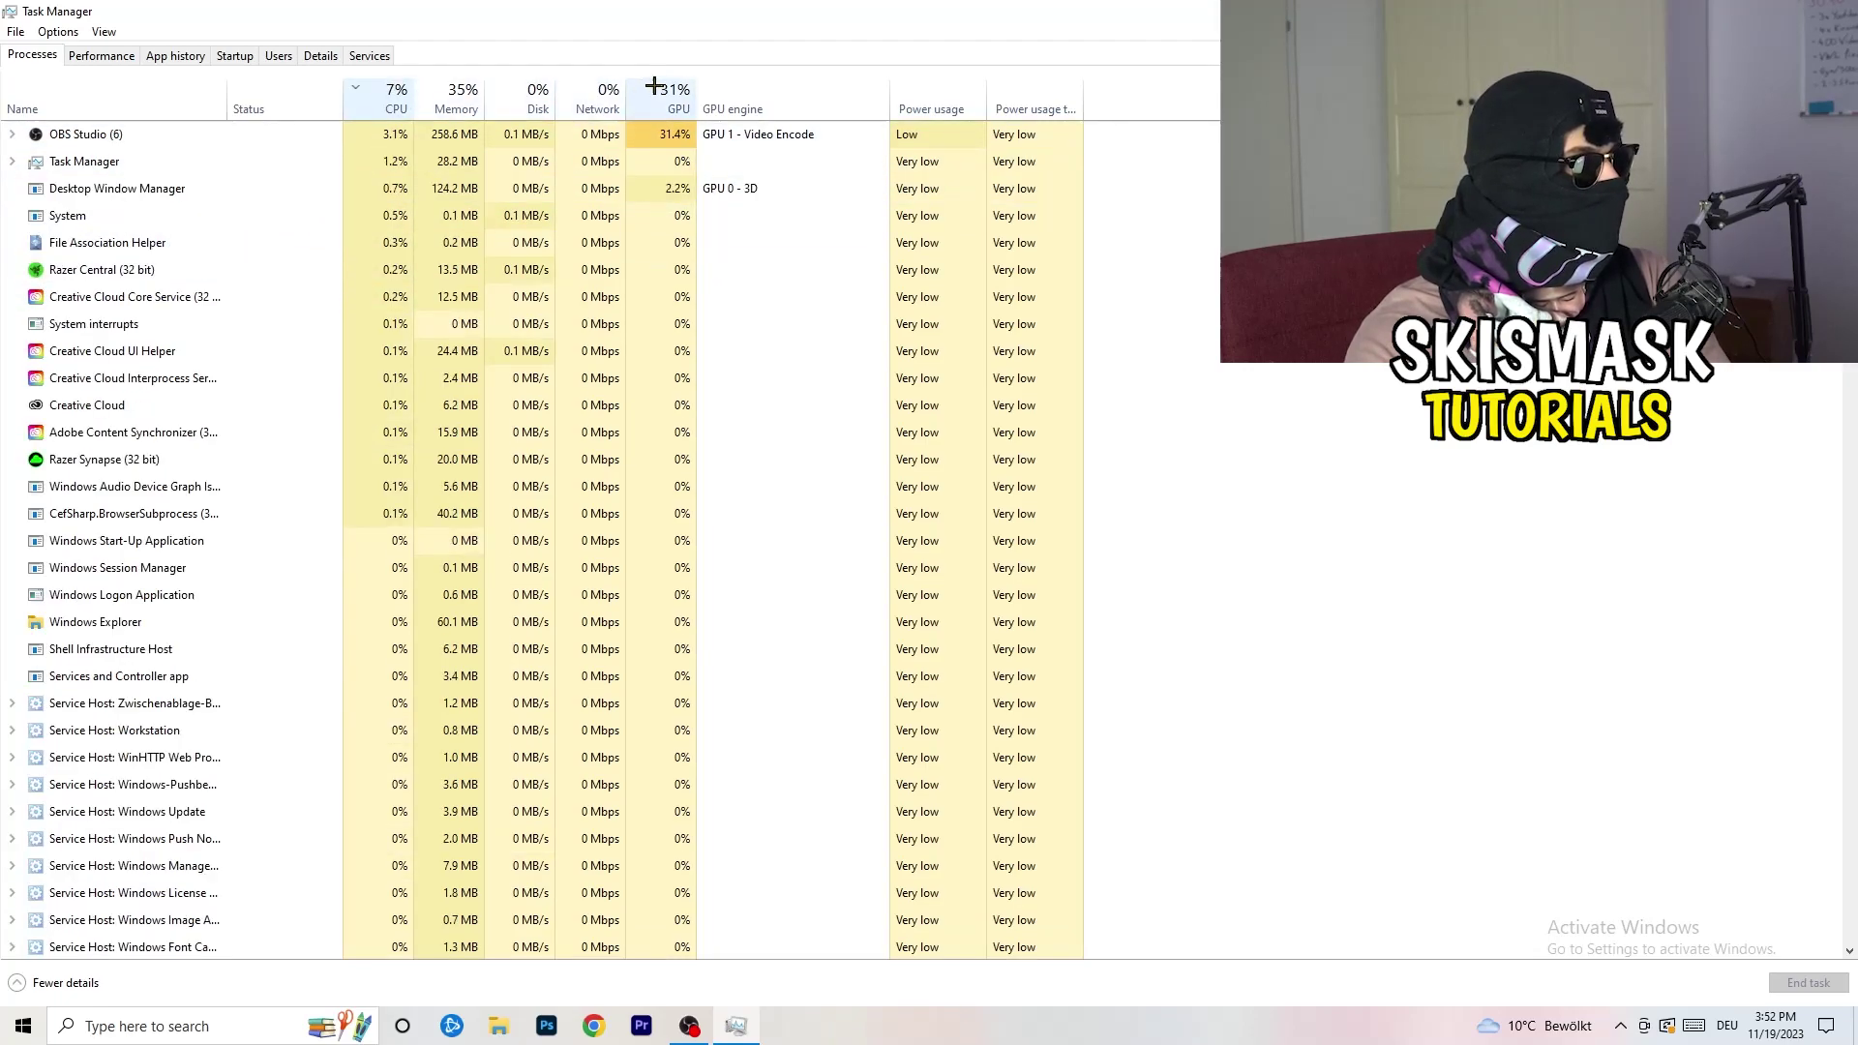
{"action": "left_click", "coordinate": [654, 87]}
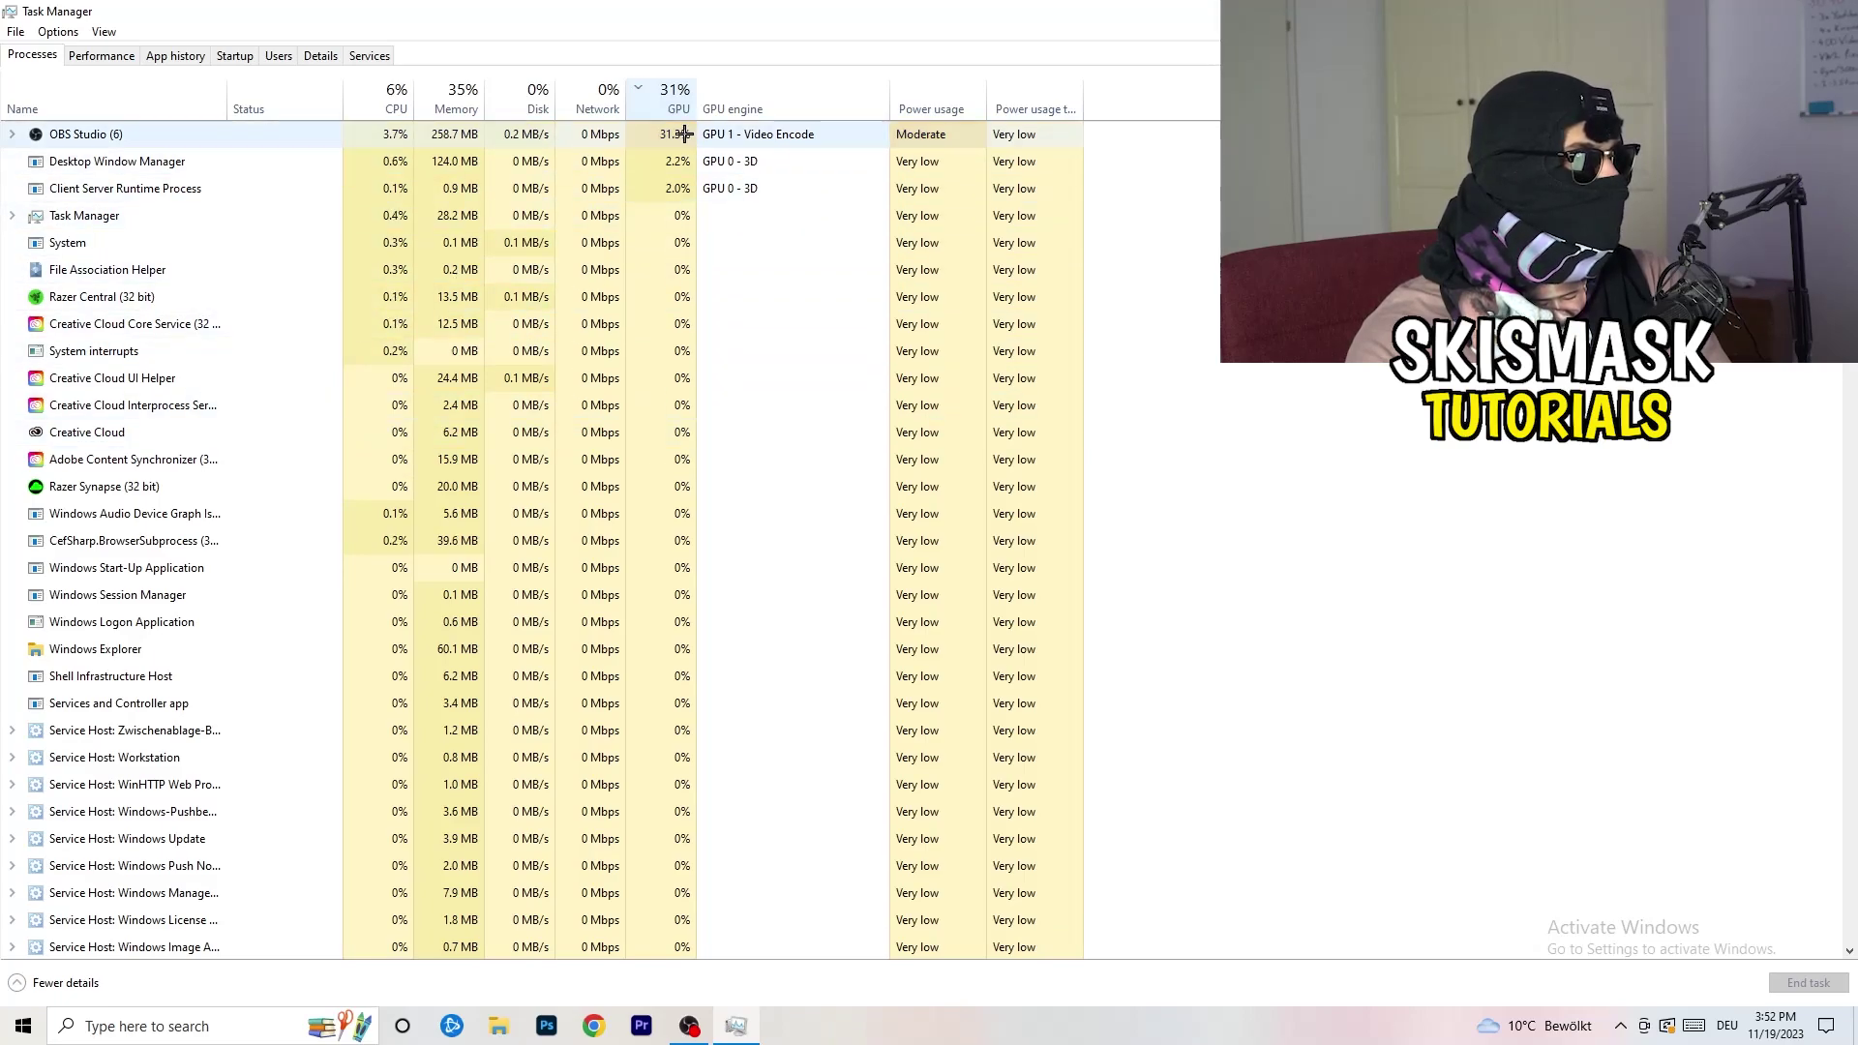
{"action": "left_click", "coordinate": [670, 97]}
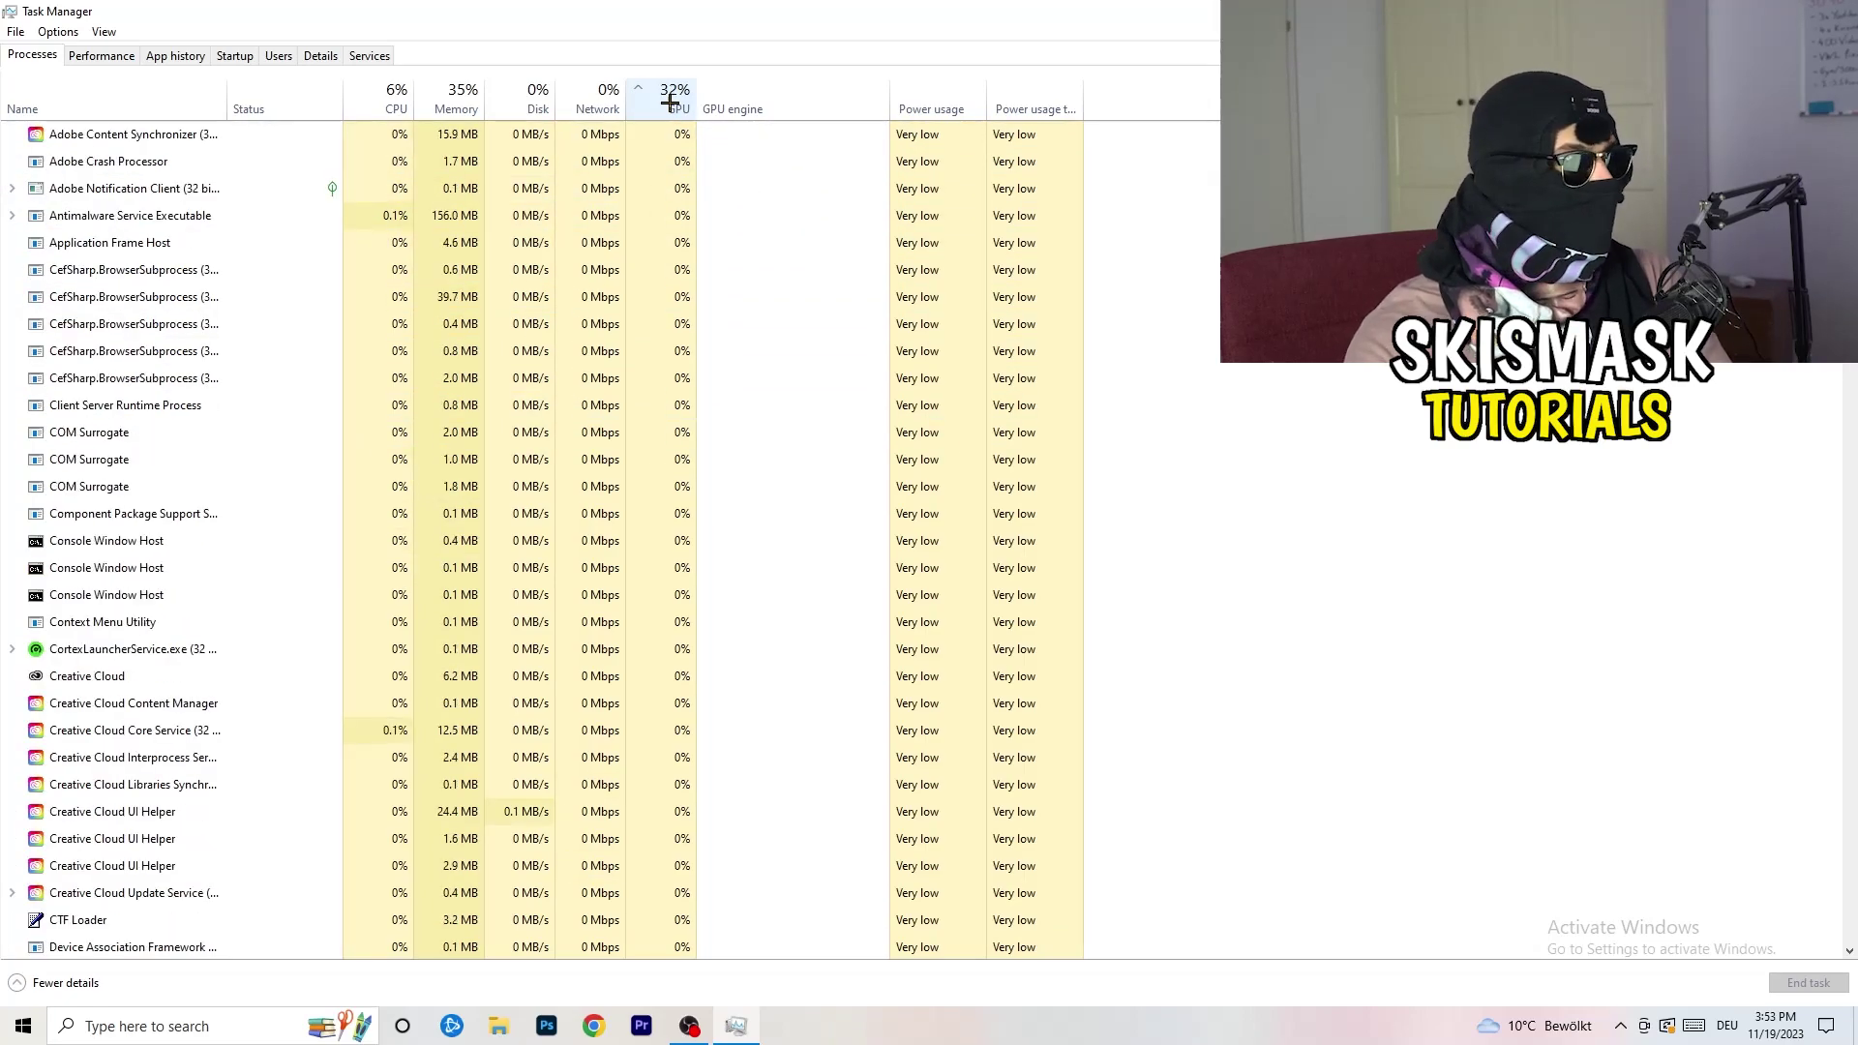
{"action": "scroll", "coordinate": [680, 303], "scroll_direction": "down", "scroll_amount": 8}
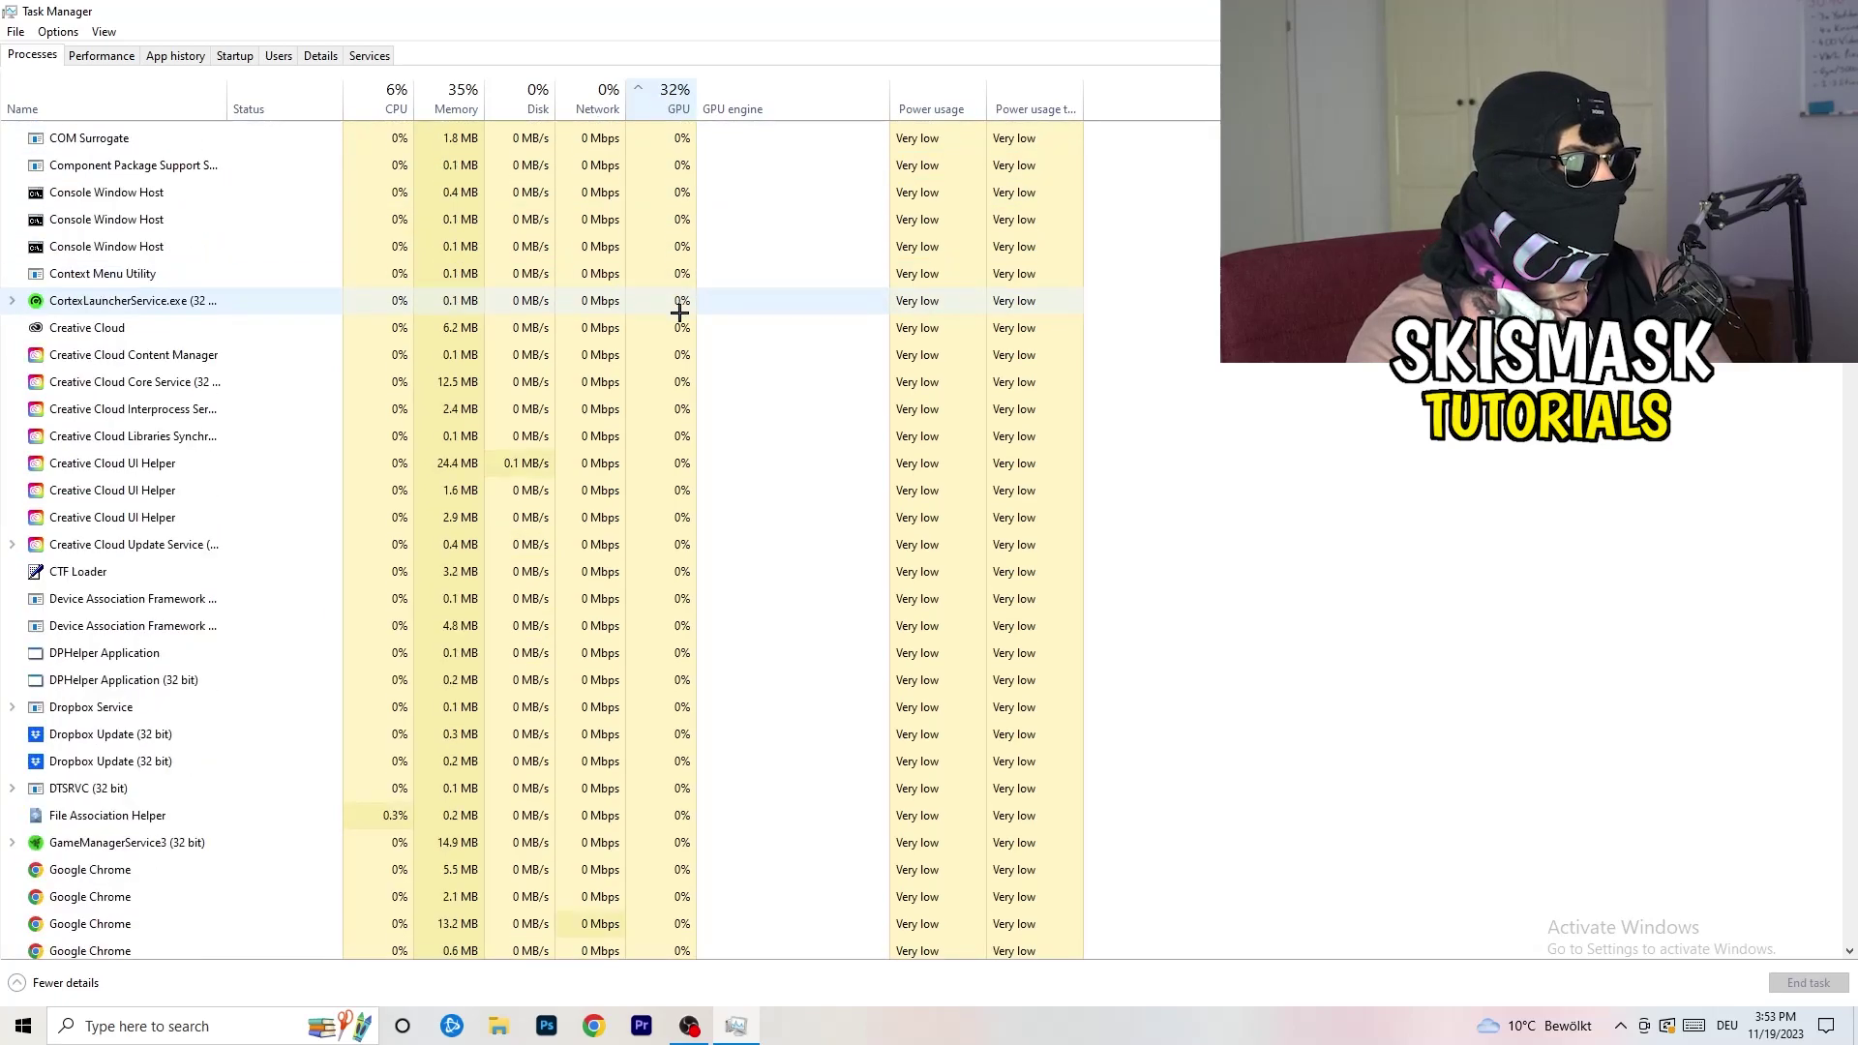
{"action": "scroll", "coordinate": [685, 305], "scroll_direction": "up", "scroll_amount": 7}
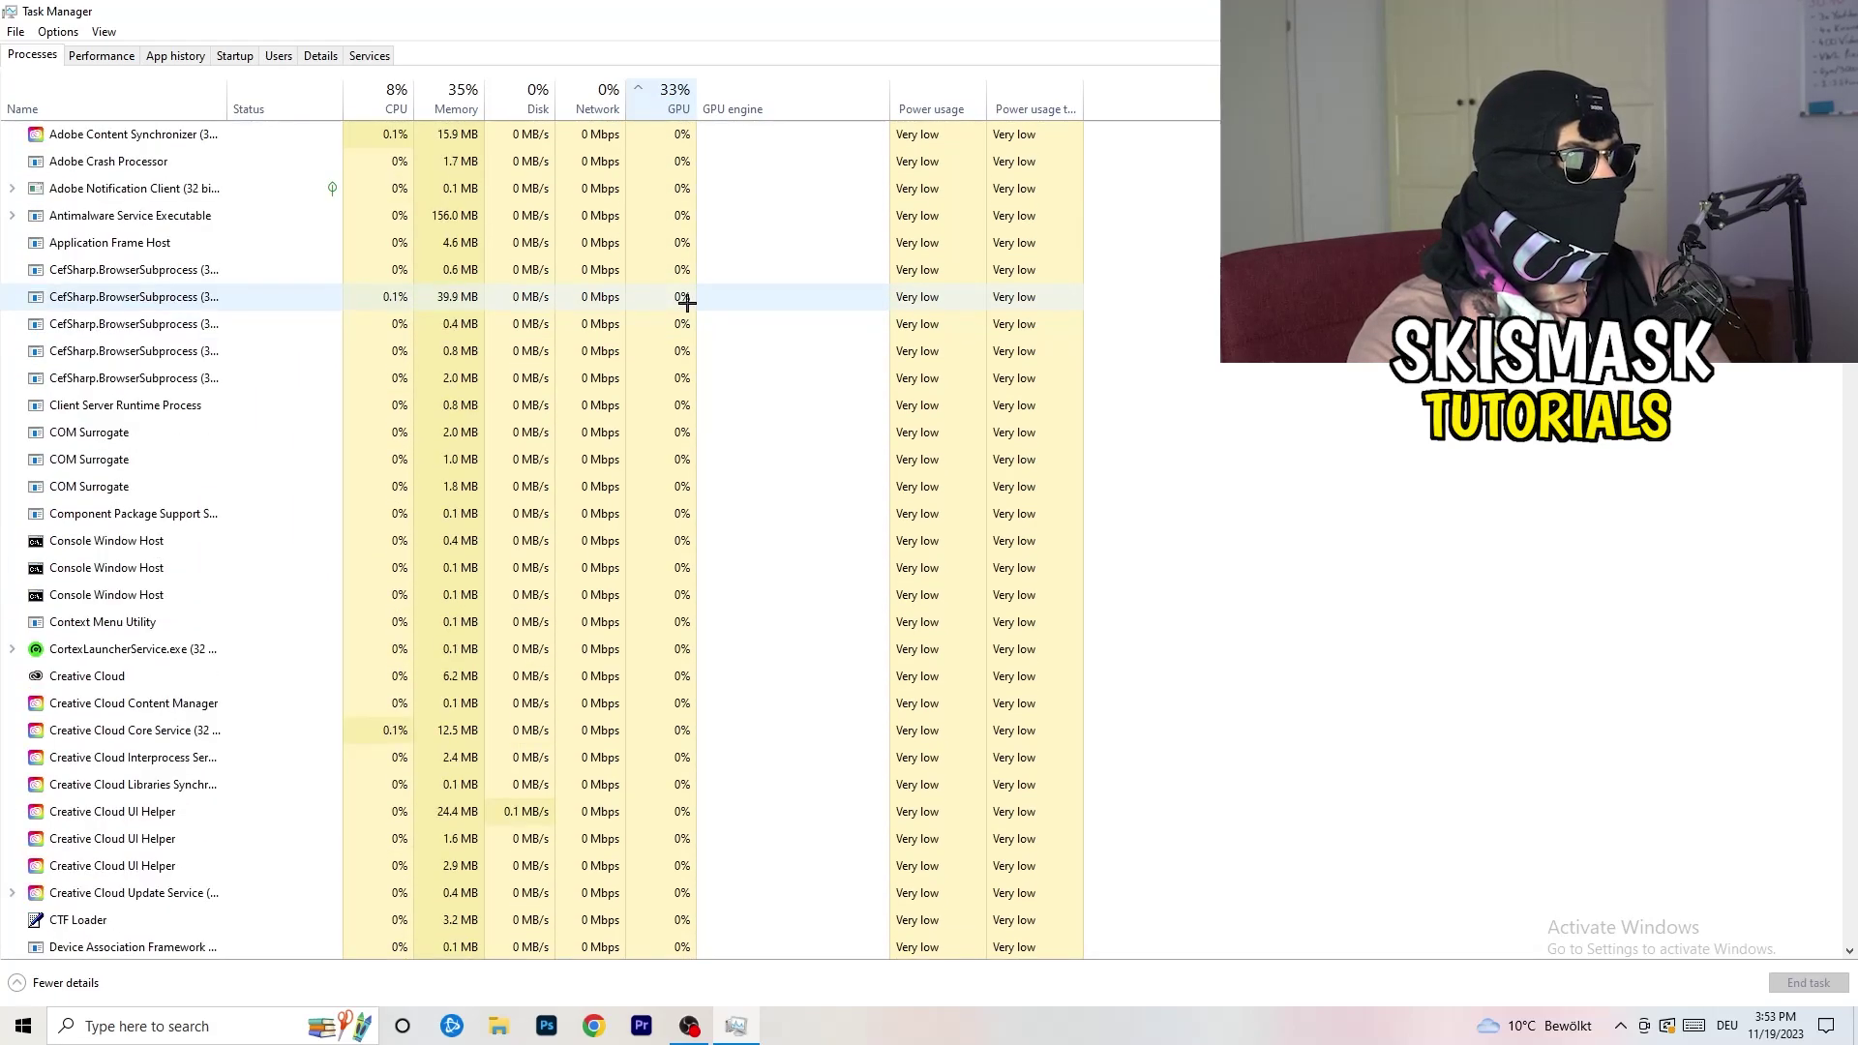
{"action": "scroll", "coordinate": [686, 300], "scroll_direction": "down", "scroll_amount": 19}
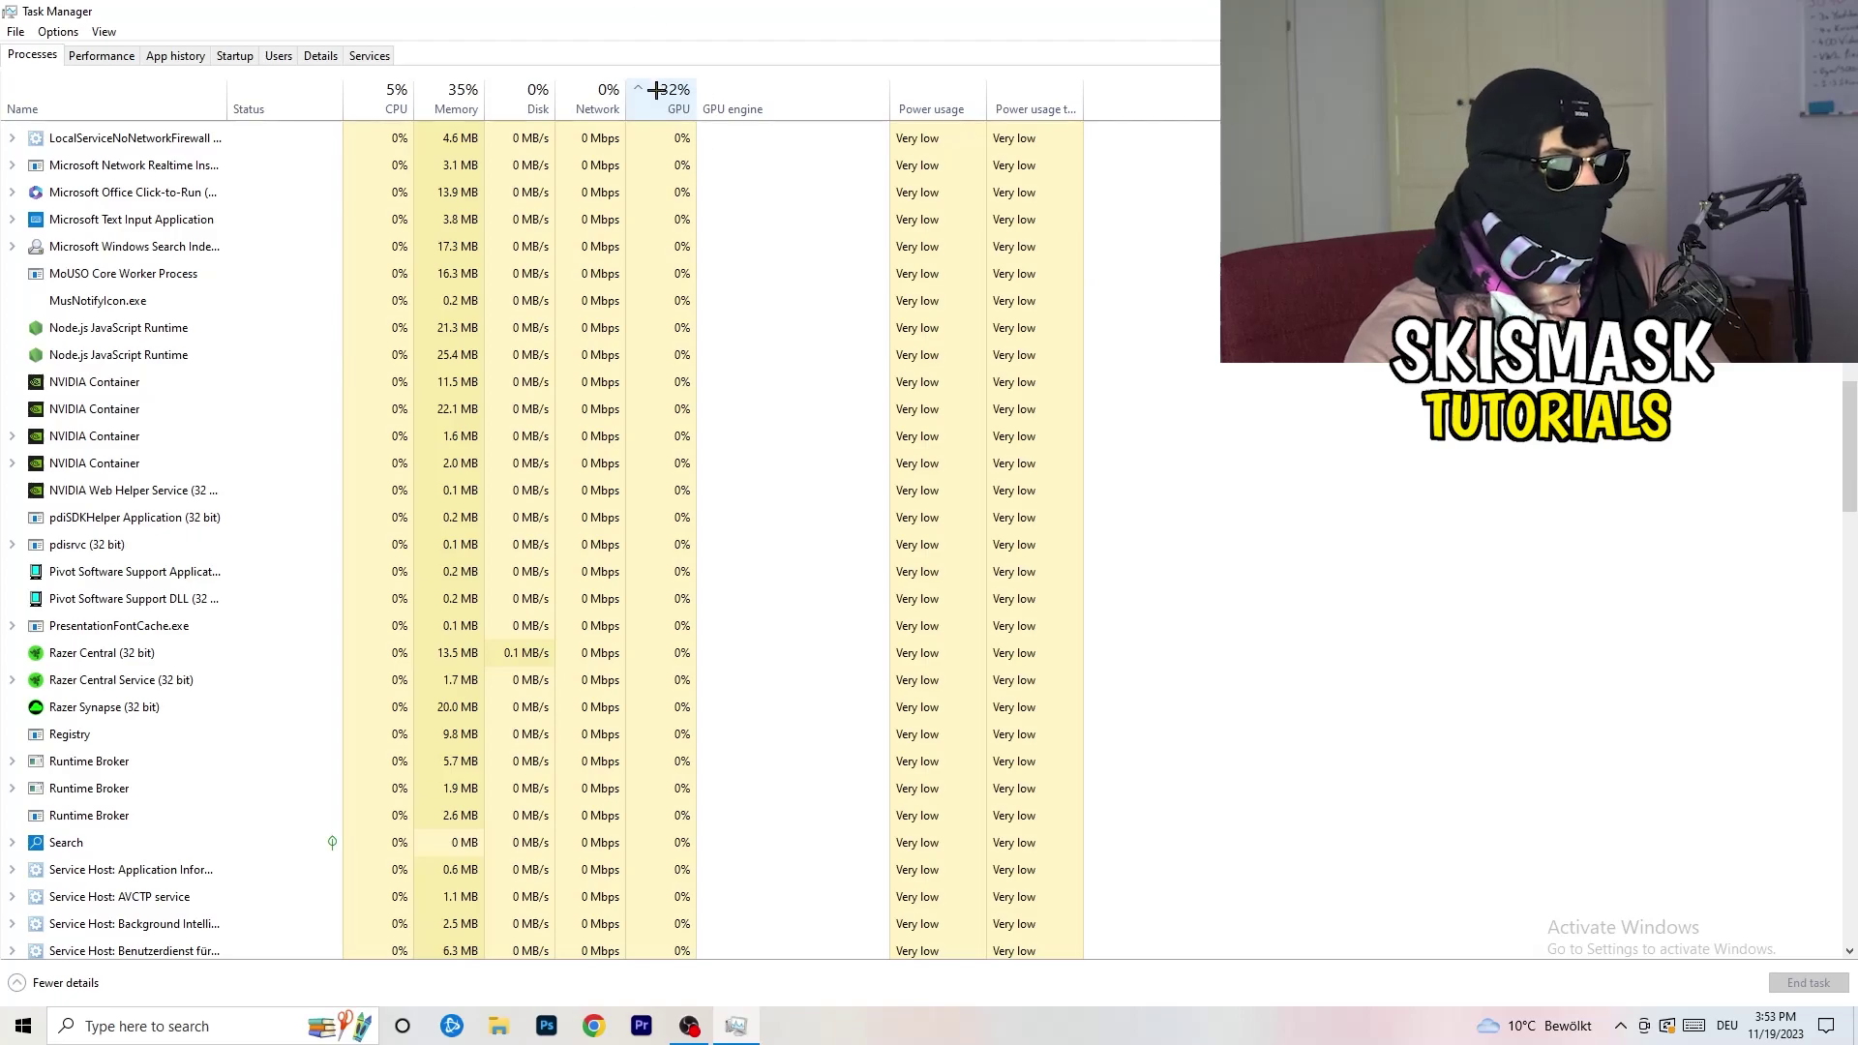
View the end-task option for the Microsoft Windows Search Indexer process, re-sorting by CPU usage before closing Task Manager
{"action": "right_click", "coordinate": [630, 240]}
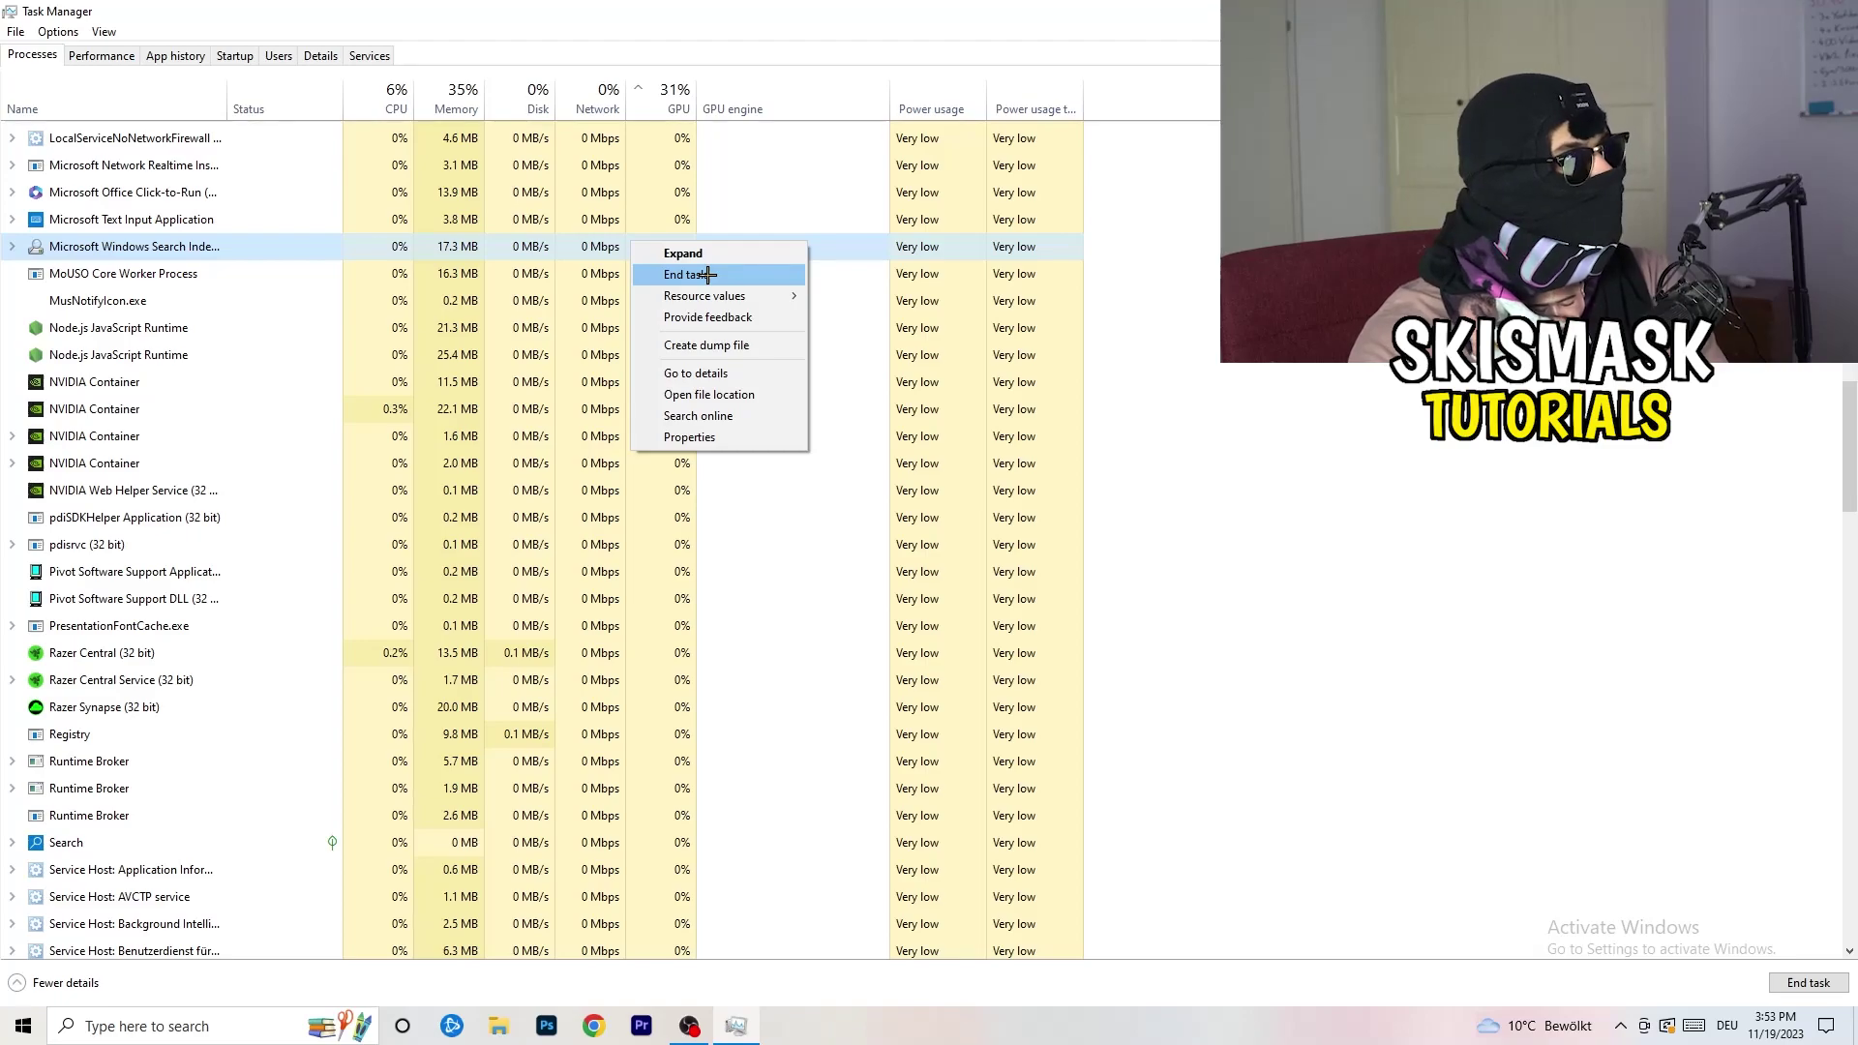
{"action": "left_click", "coordinate": [395, 97]}
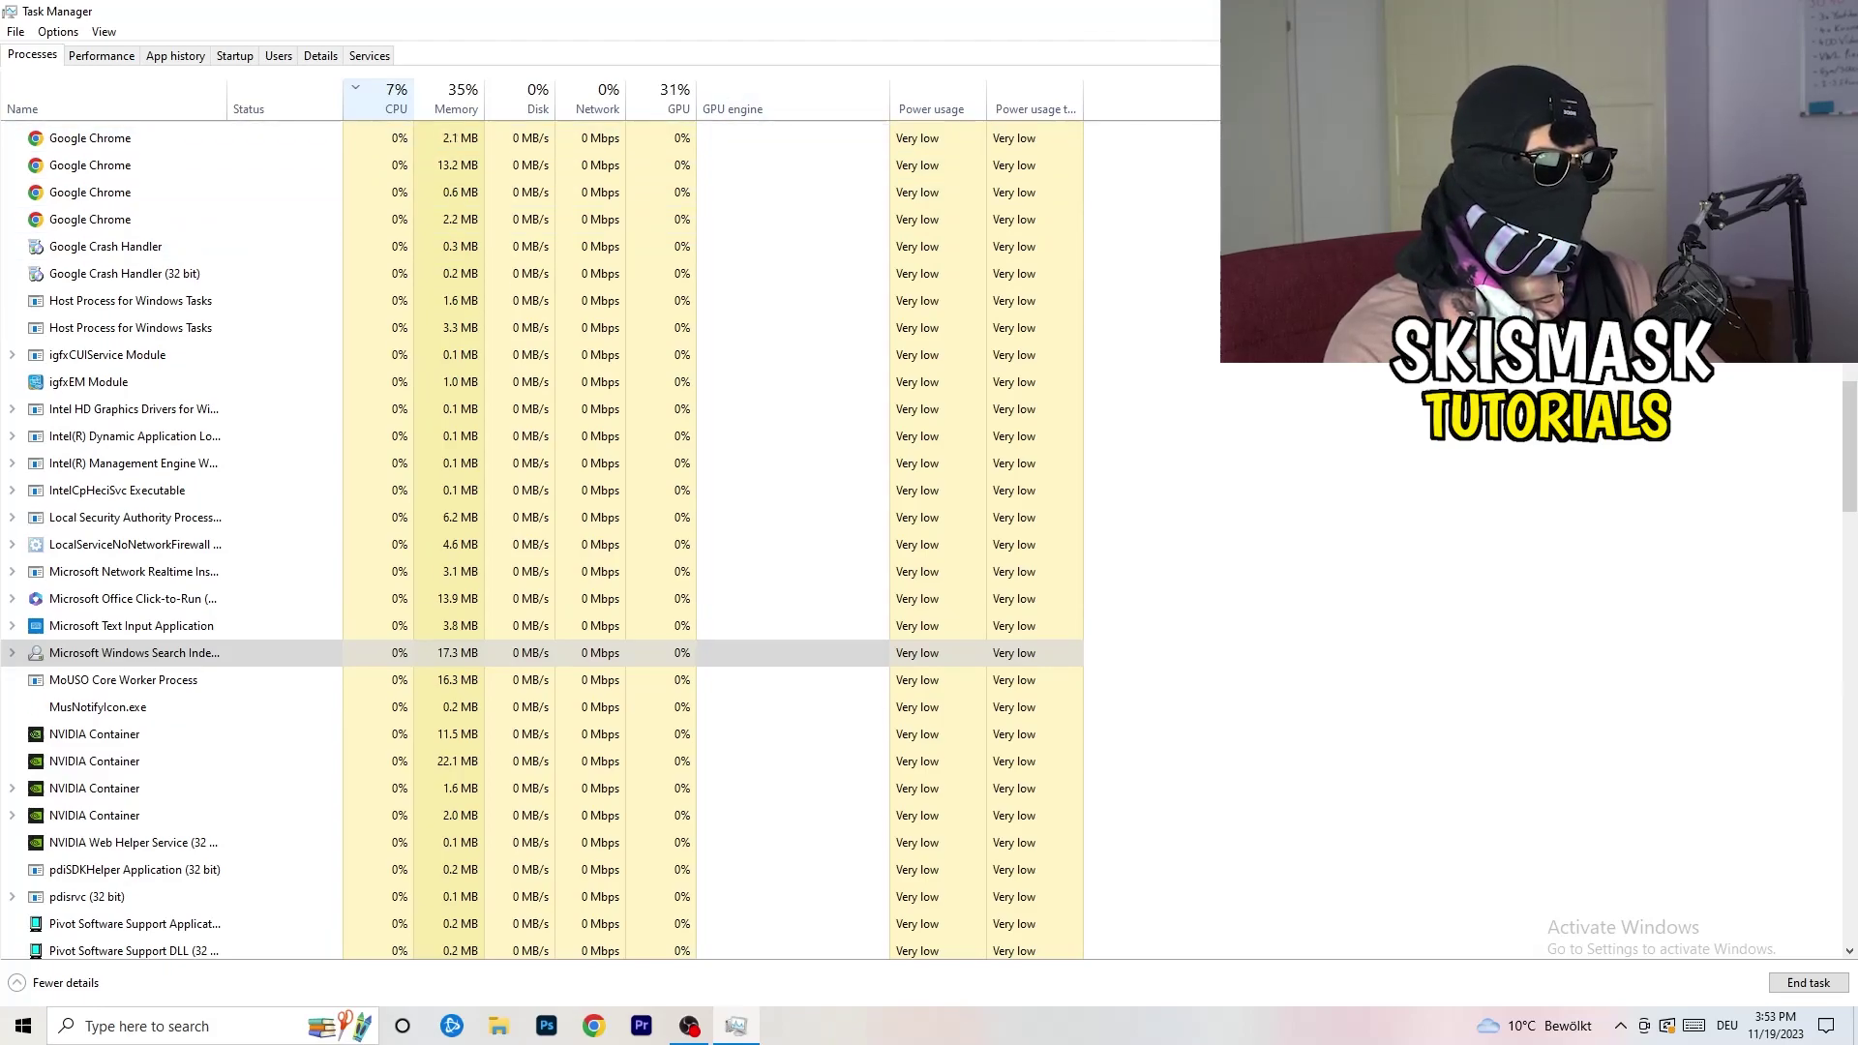
{"action": "key", "text": "alt+F4"}
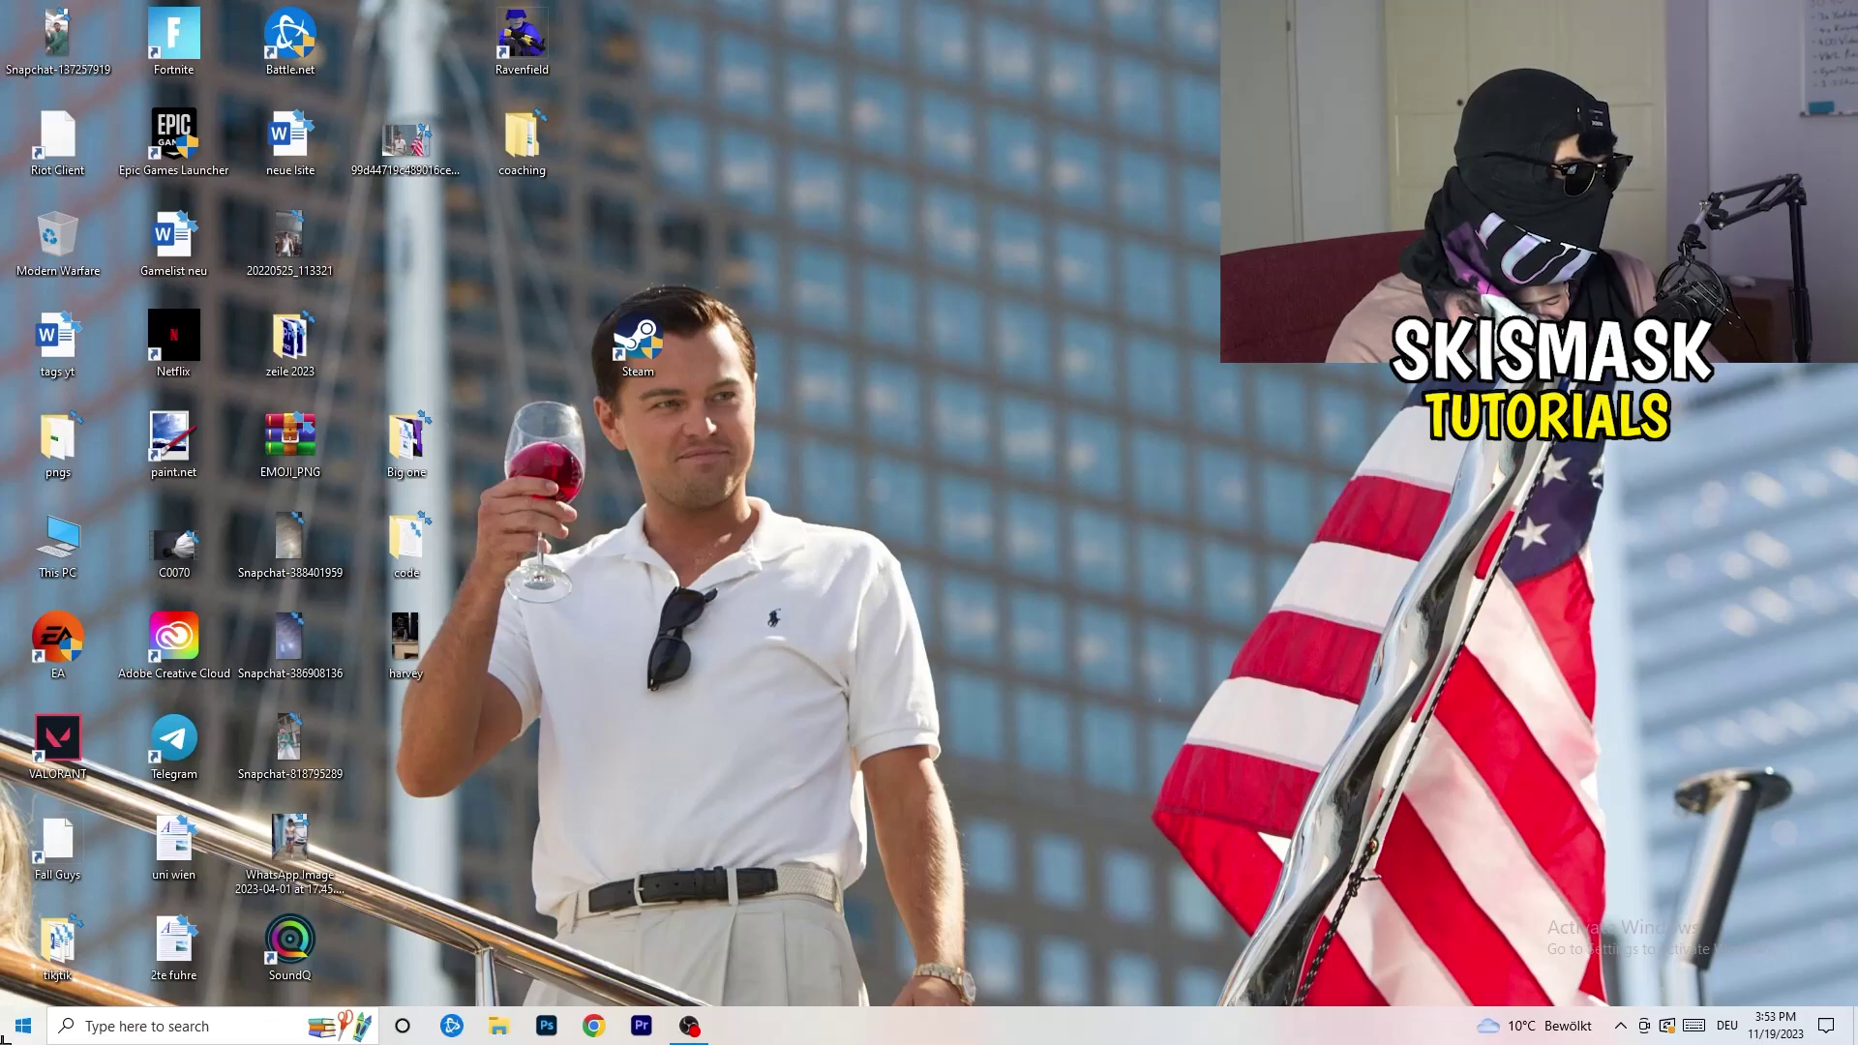
Open the Windows gaming settings and review the Xbox Game Bar and Captures options
{"action": "left_click", "coordinate": [23, 1025]}
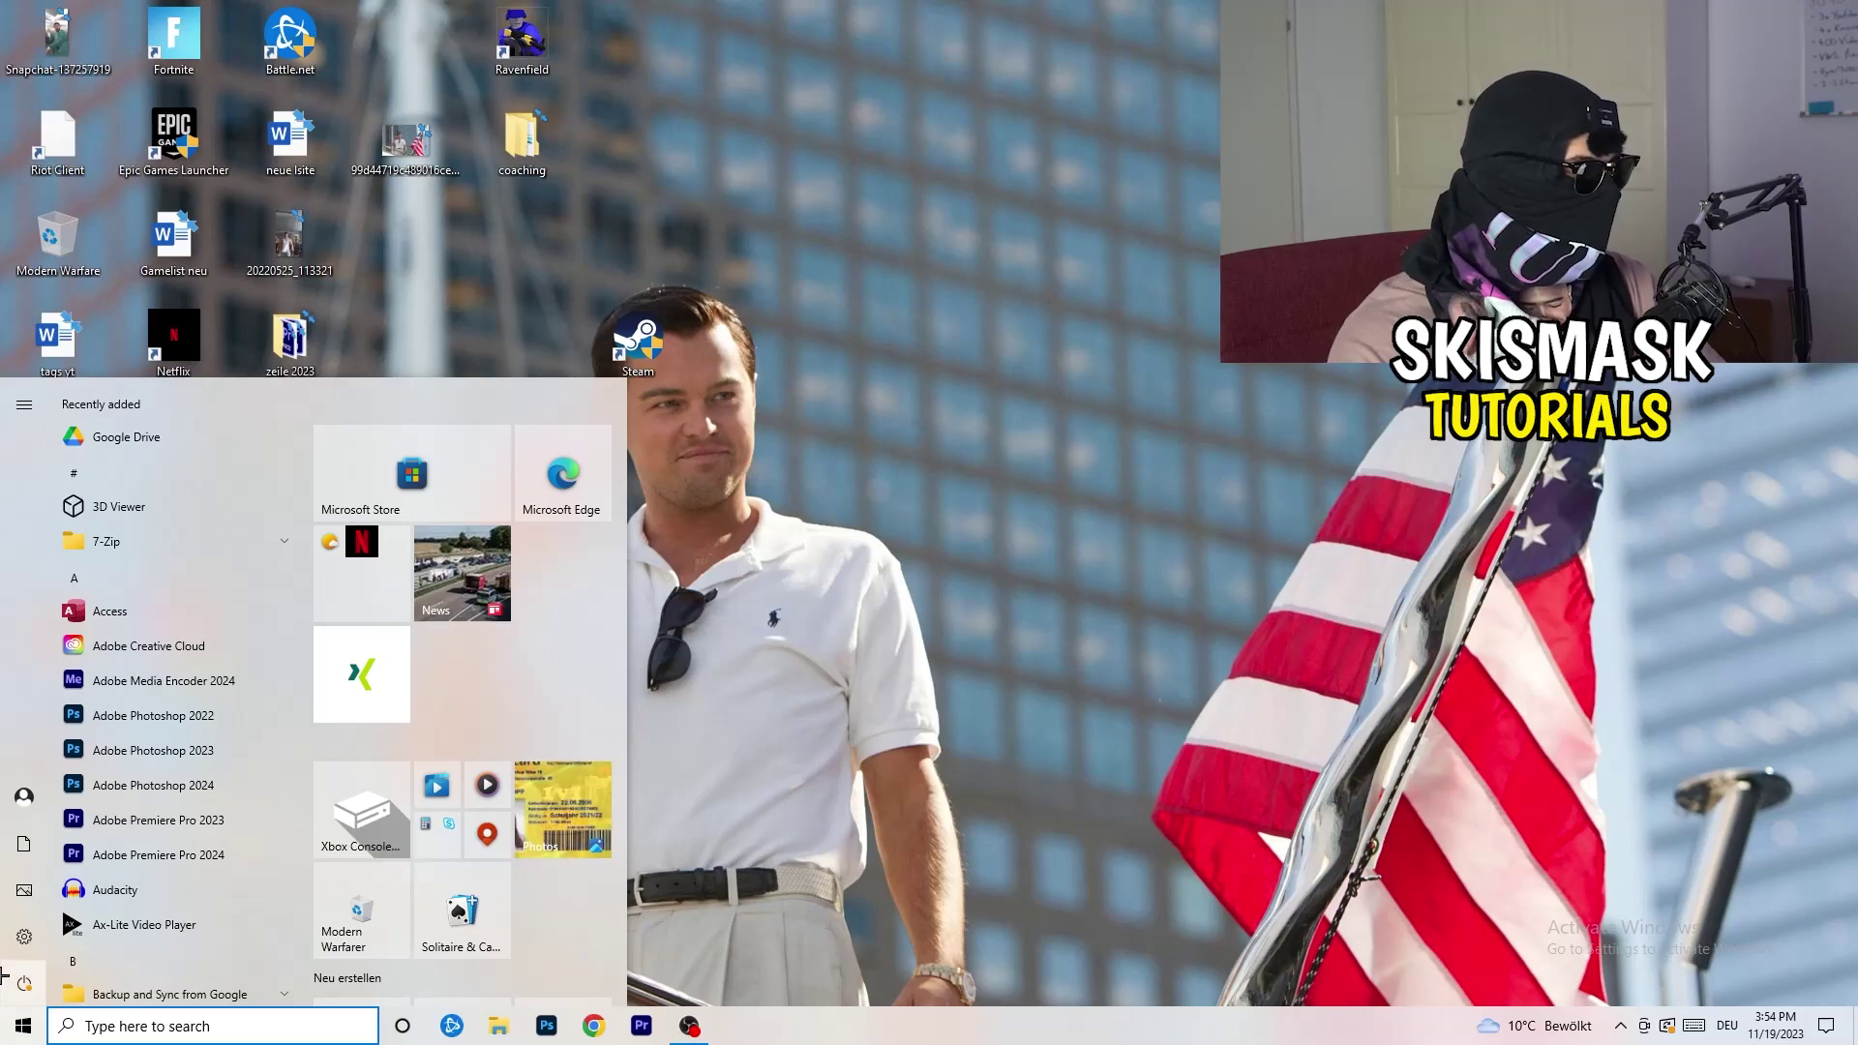
{"action": "left_click", "coordinate": [25, 936]}
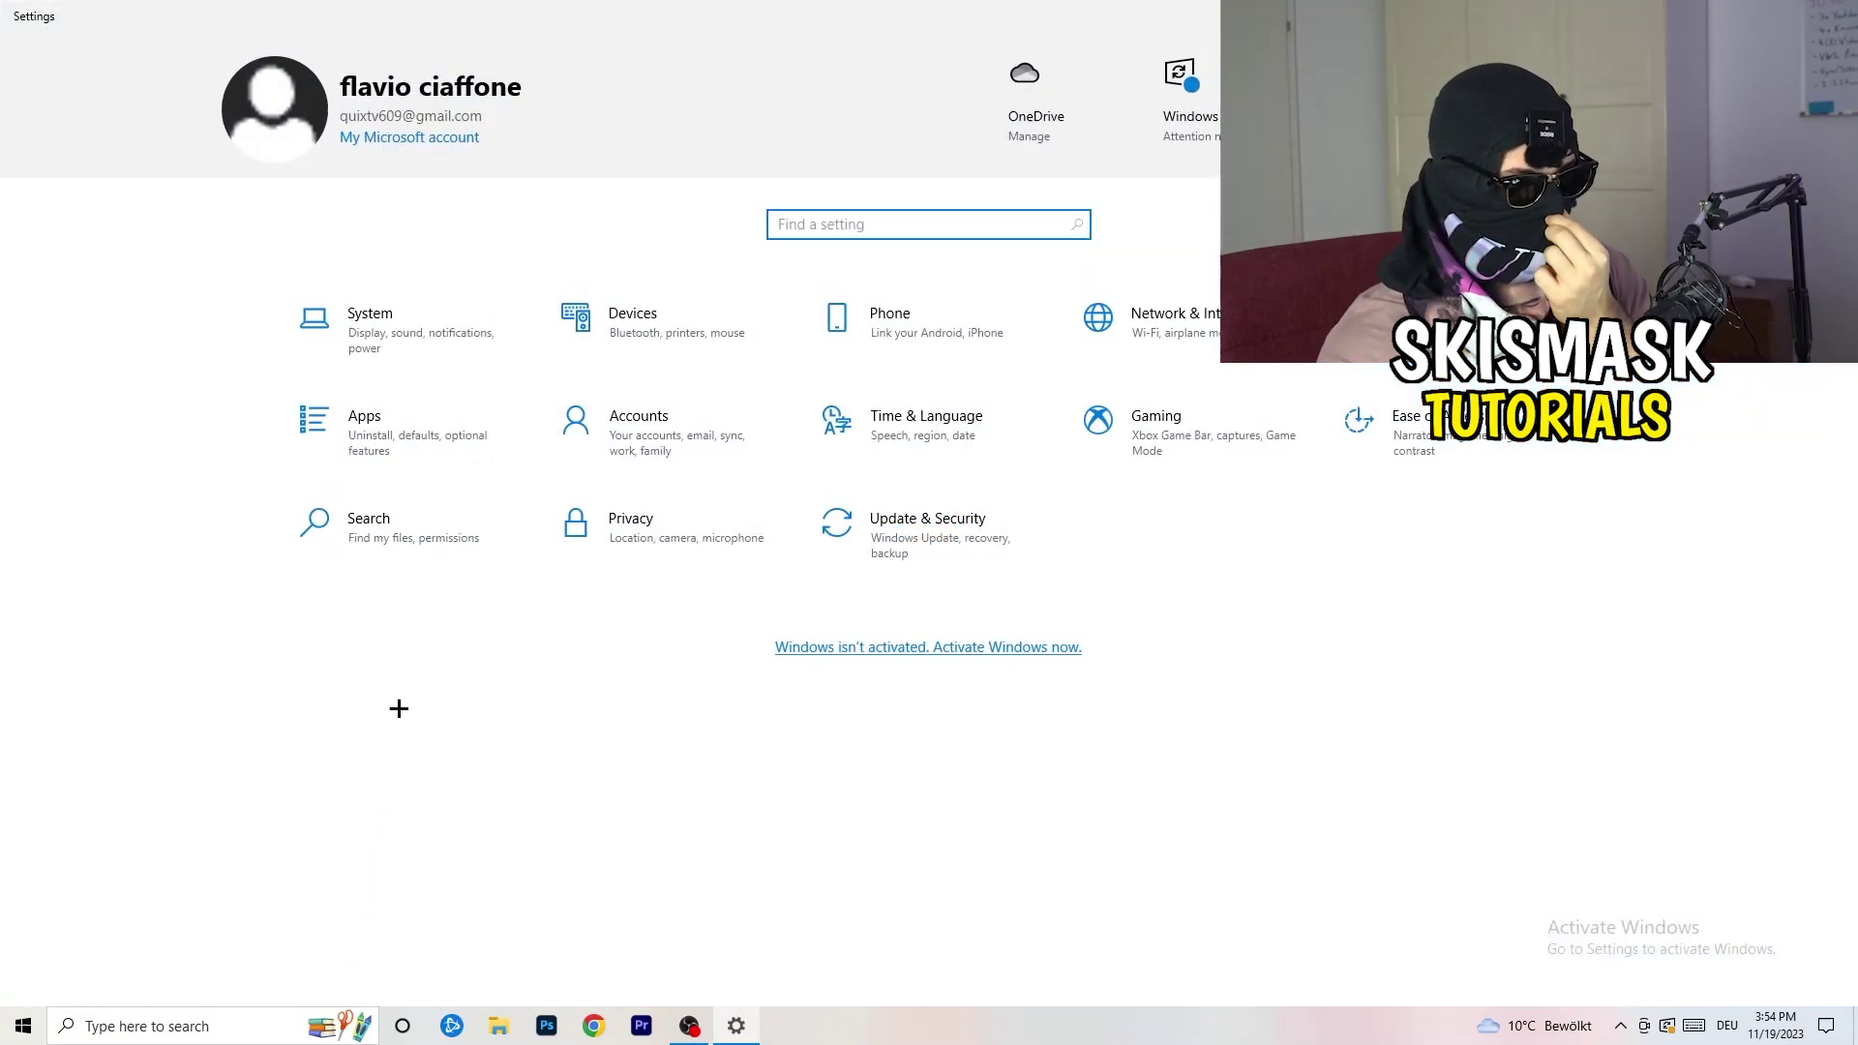
{"action": "left_click", "coordinate": [1104, 423]}
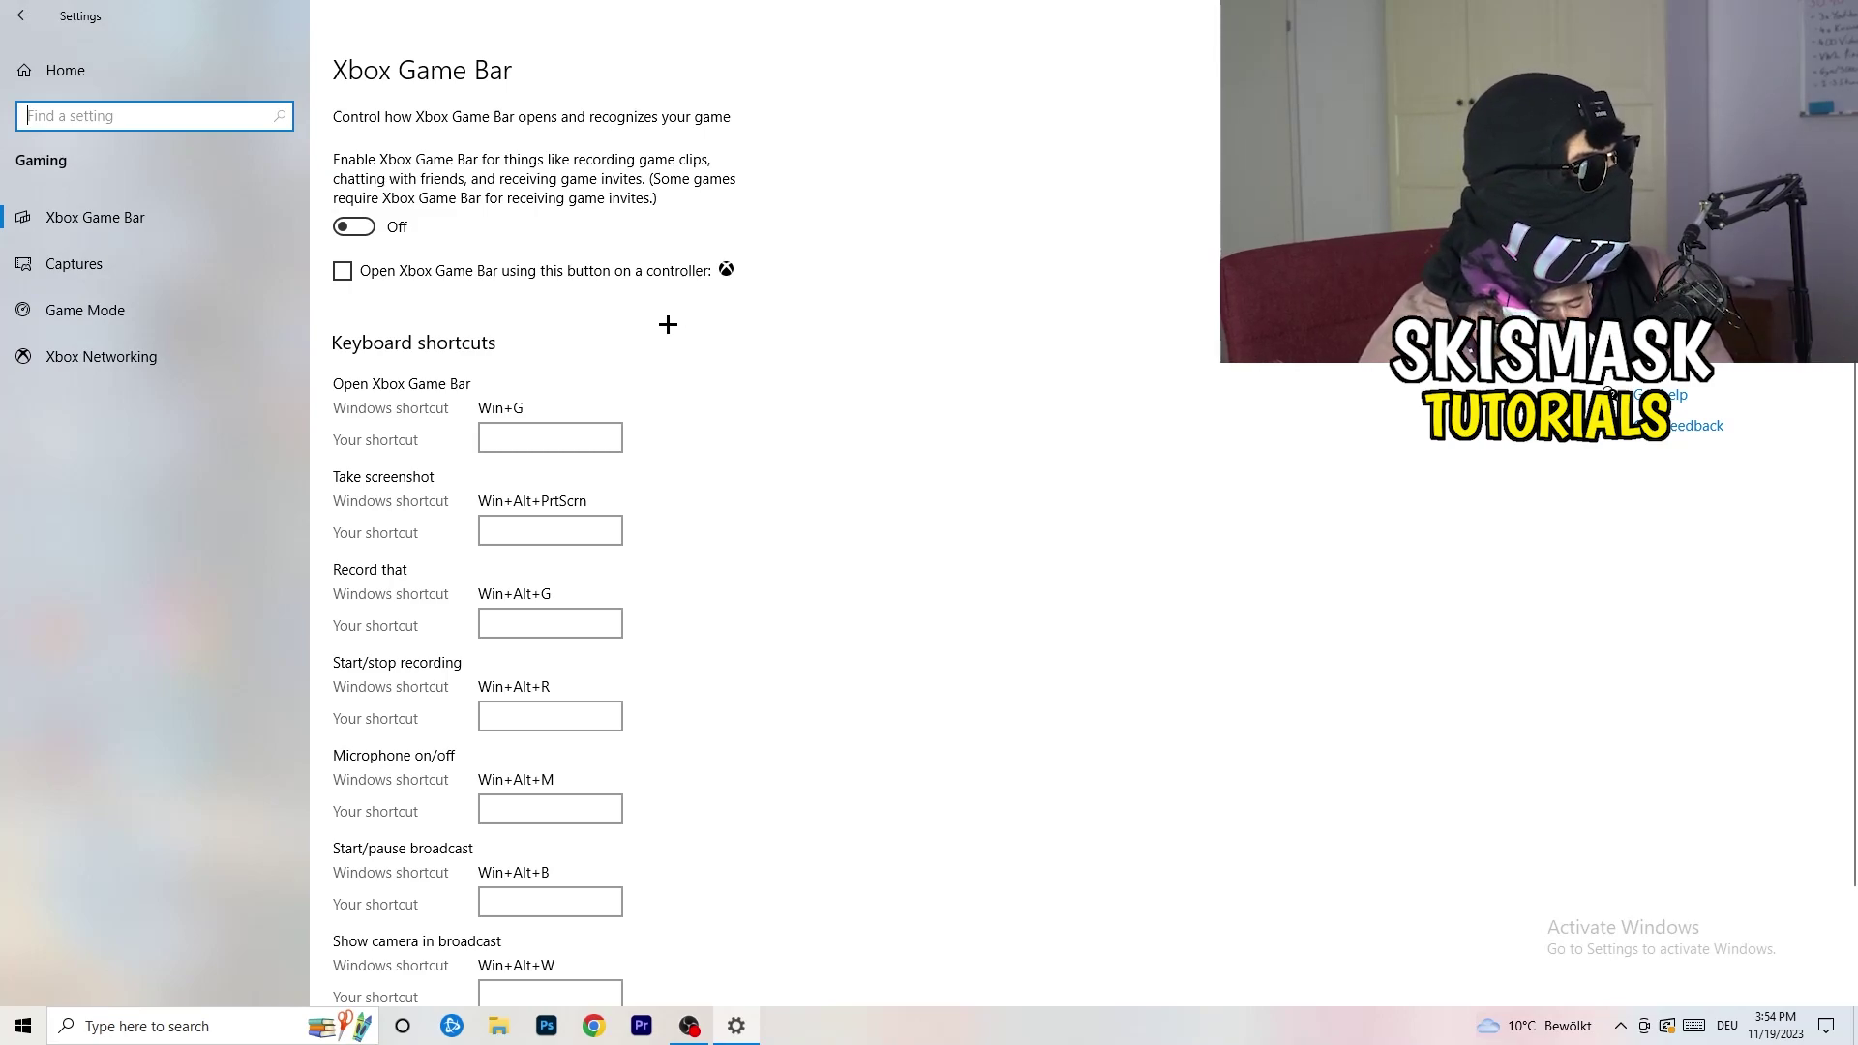
{"action": "left_click", "coordinate": [157, 256]}
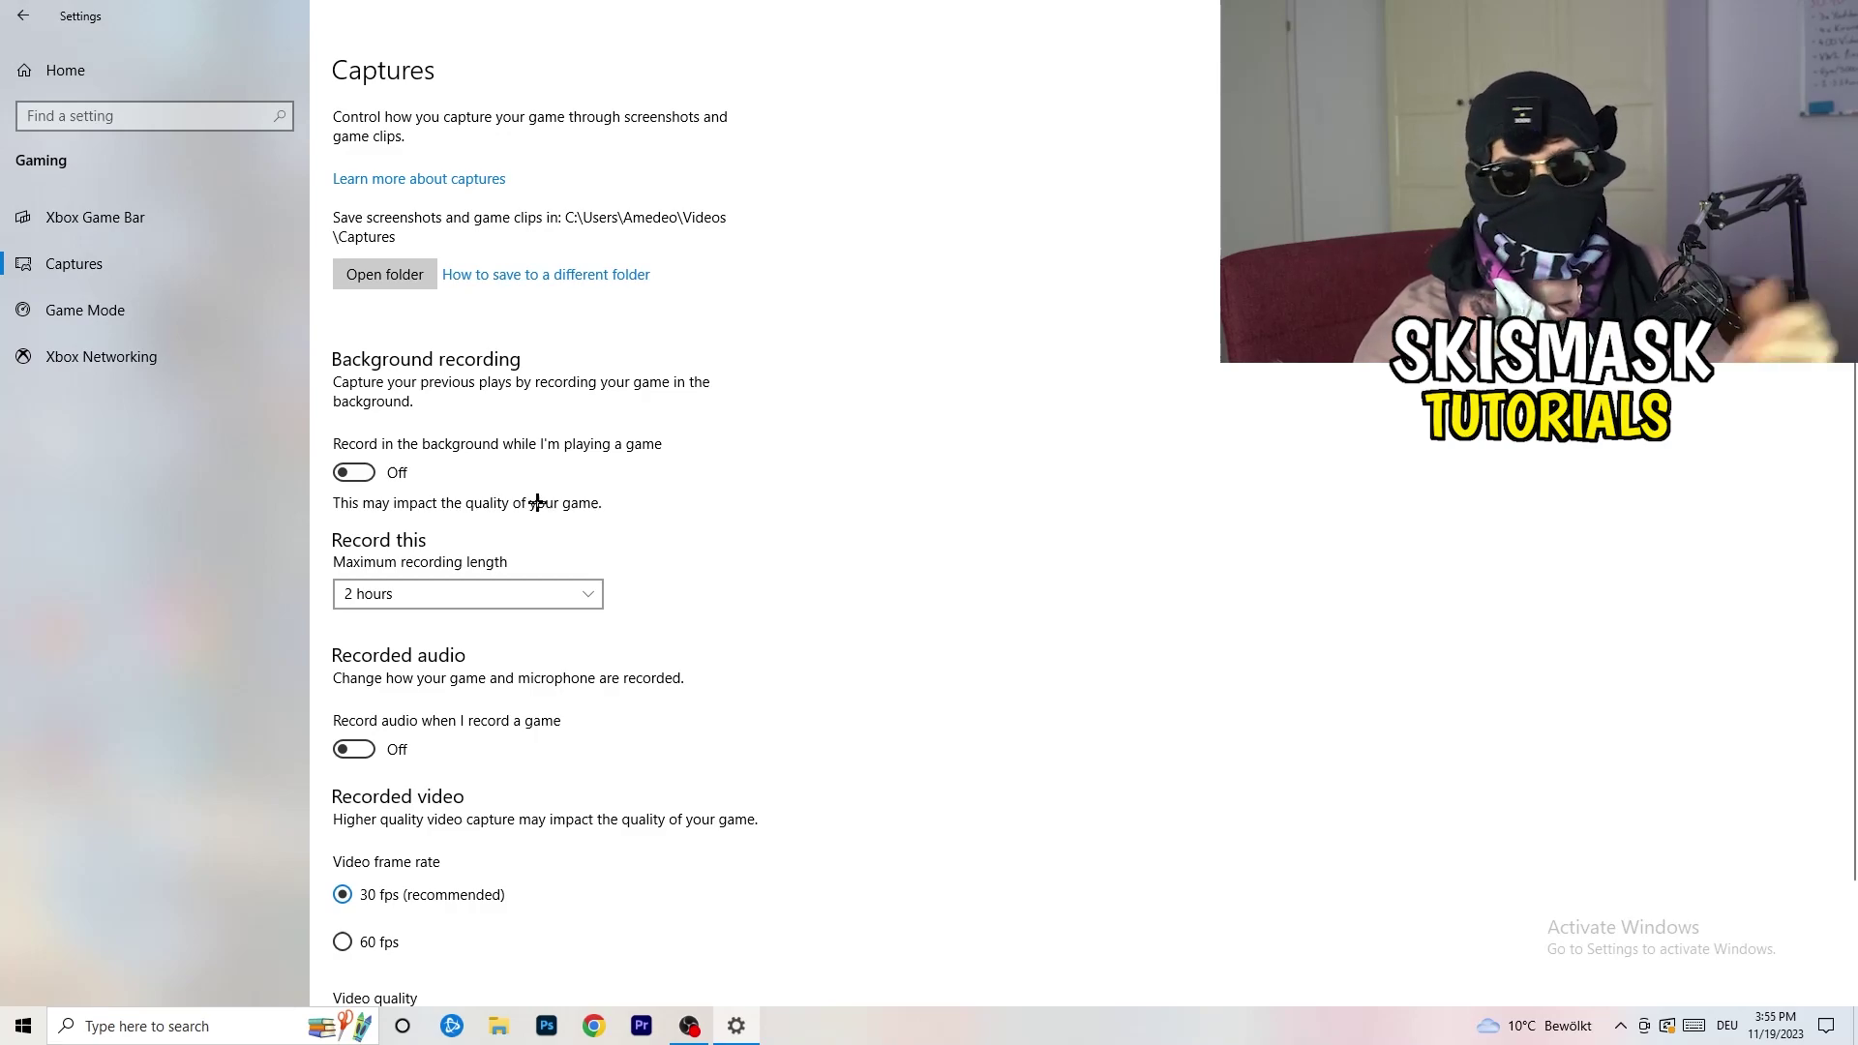
Review the remaining recording options on the Captures page and open the Game Mode settings
{"action": "scroll", "coordinate": [528, 508], "scroll_direction": "down", "scroll_amount": 3}
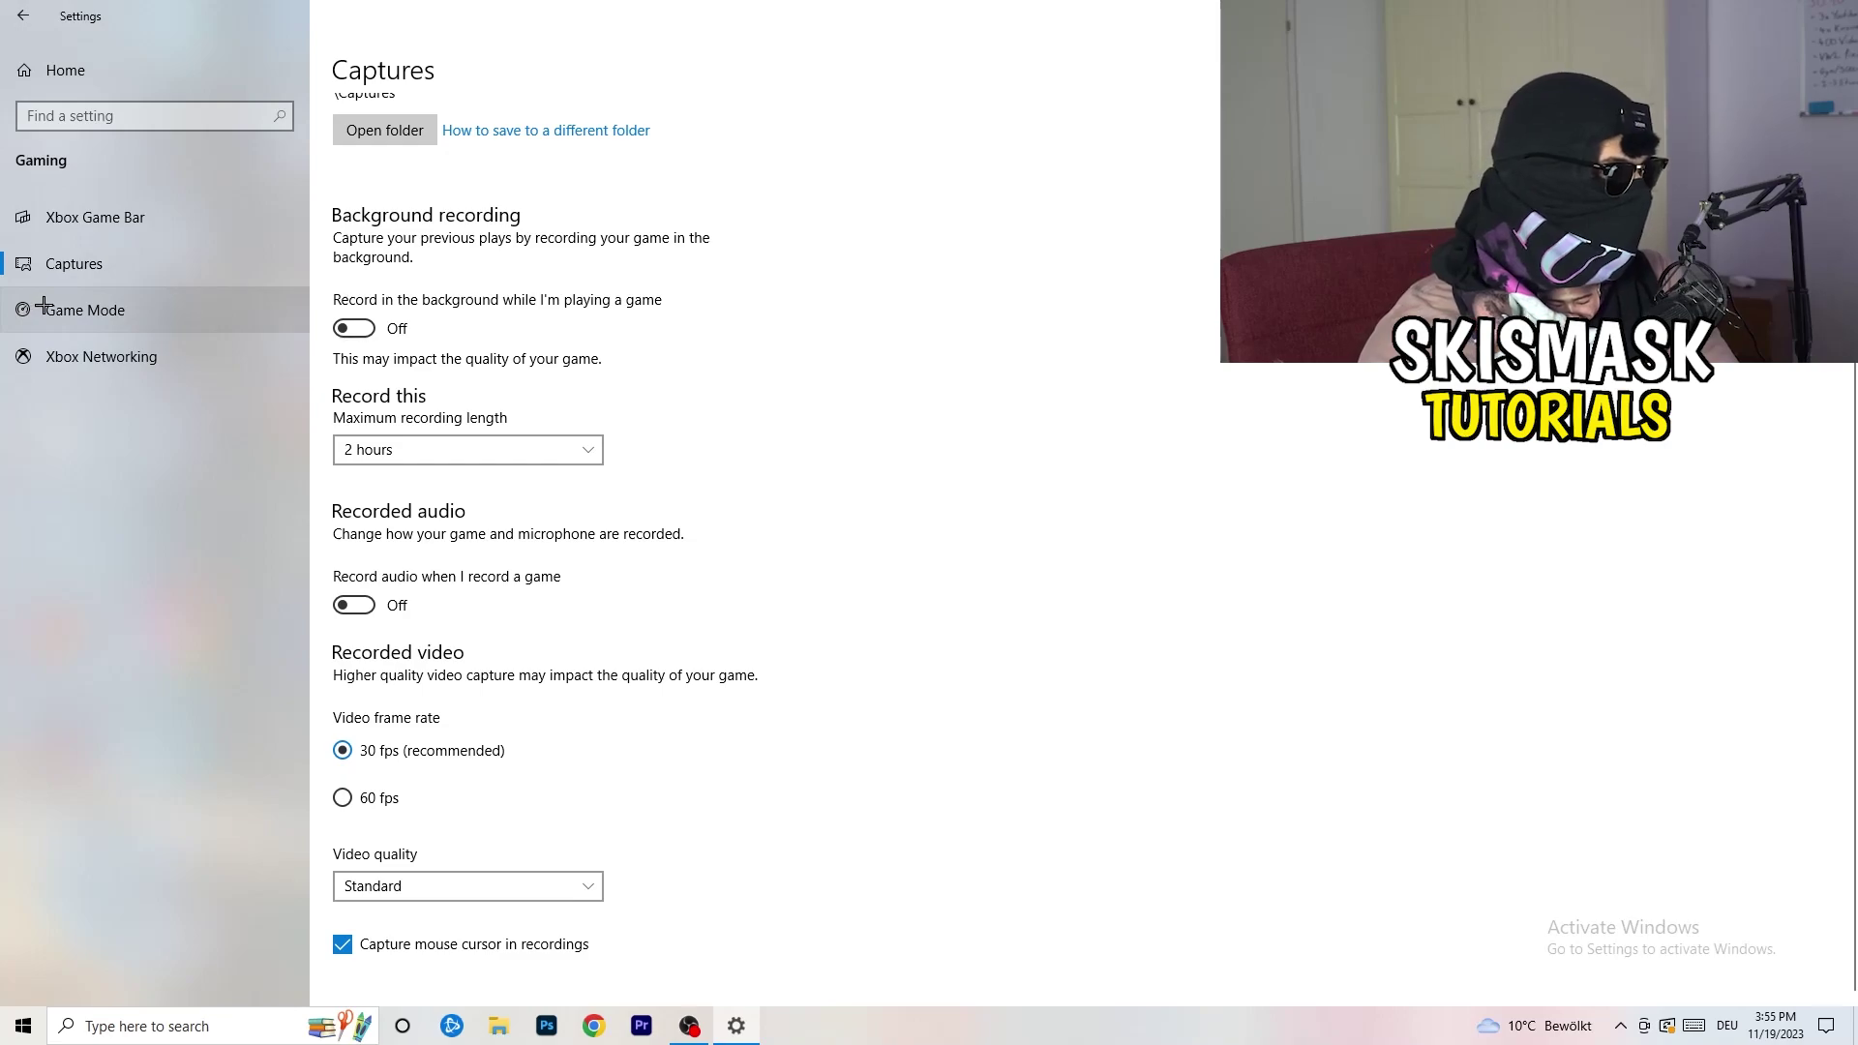
{"action": "left_click", "coordinate": [101, 310]}
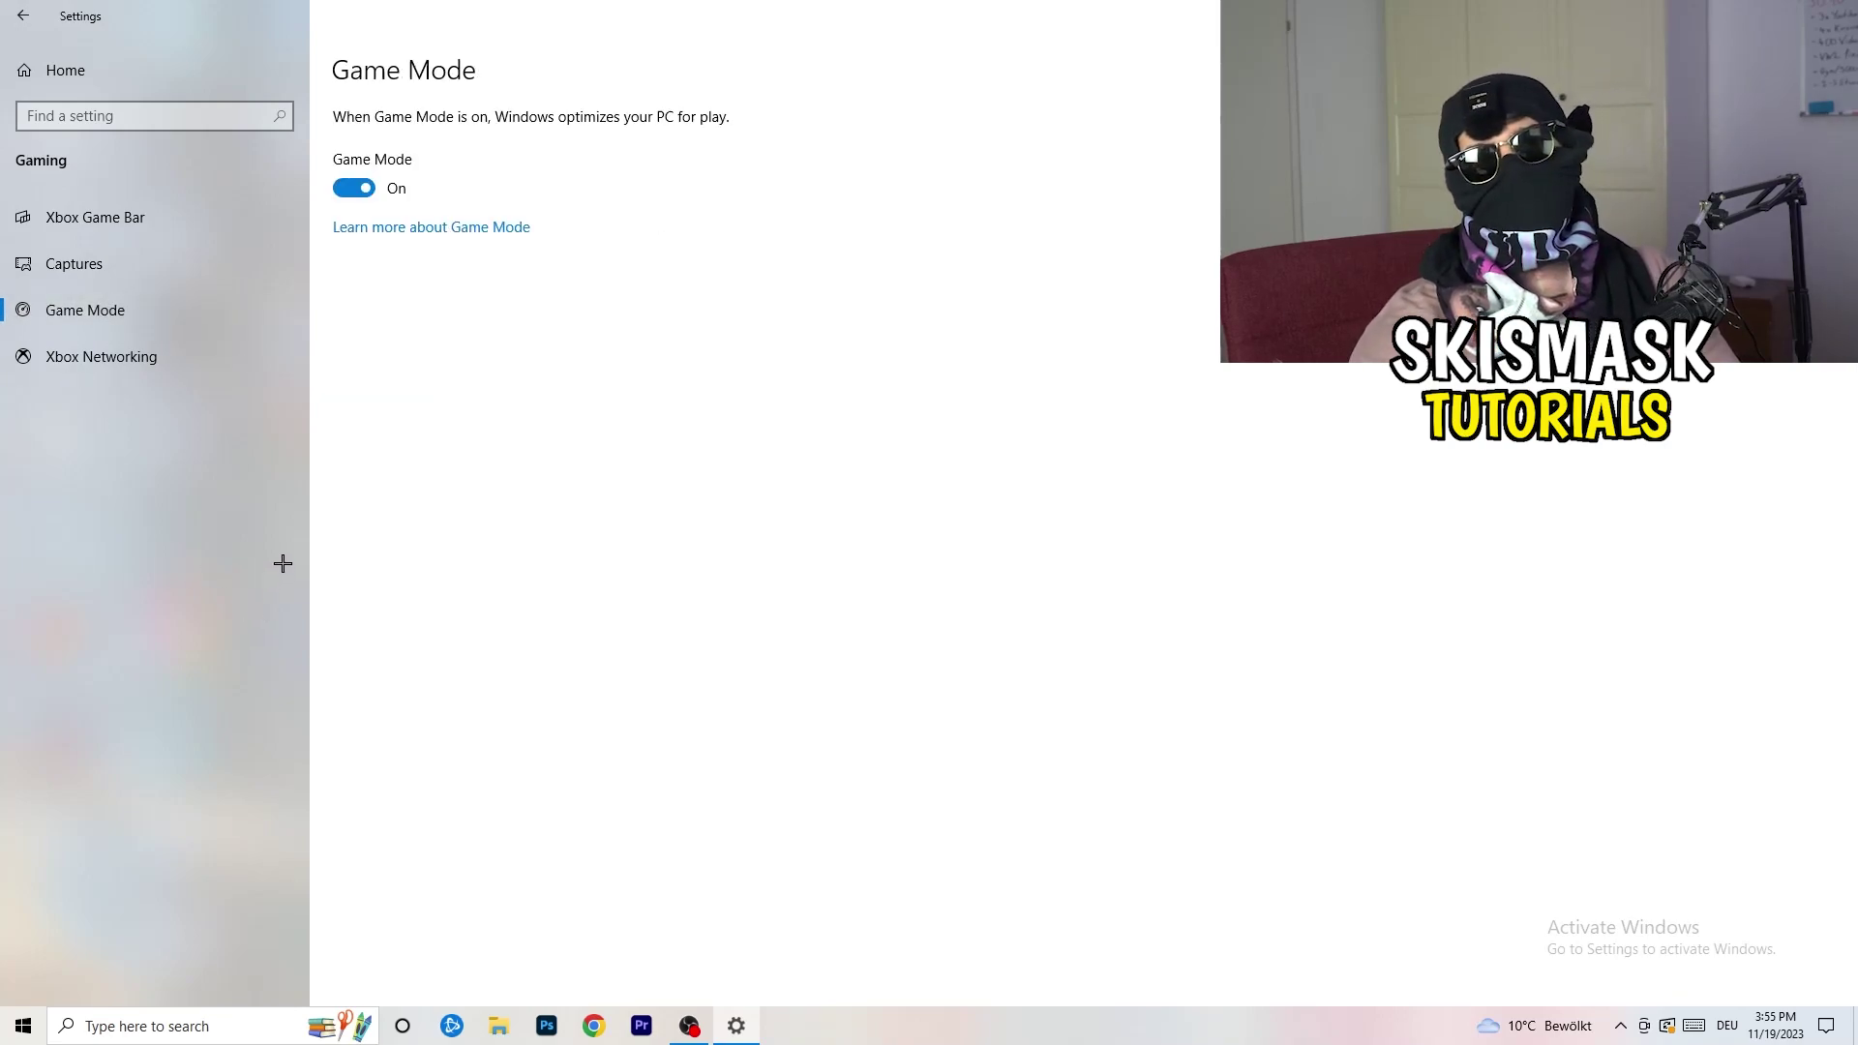
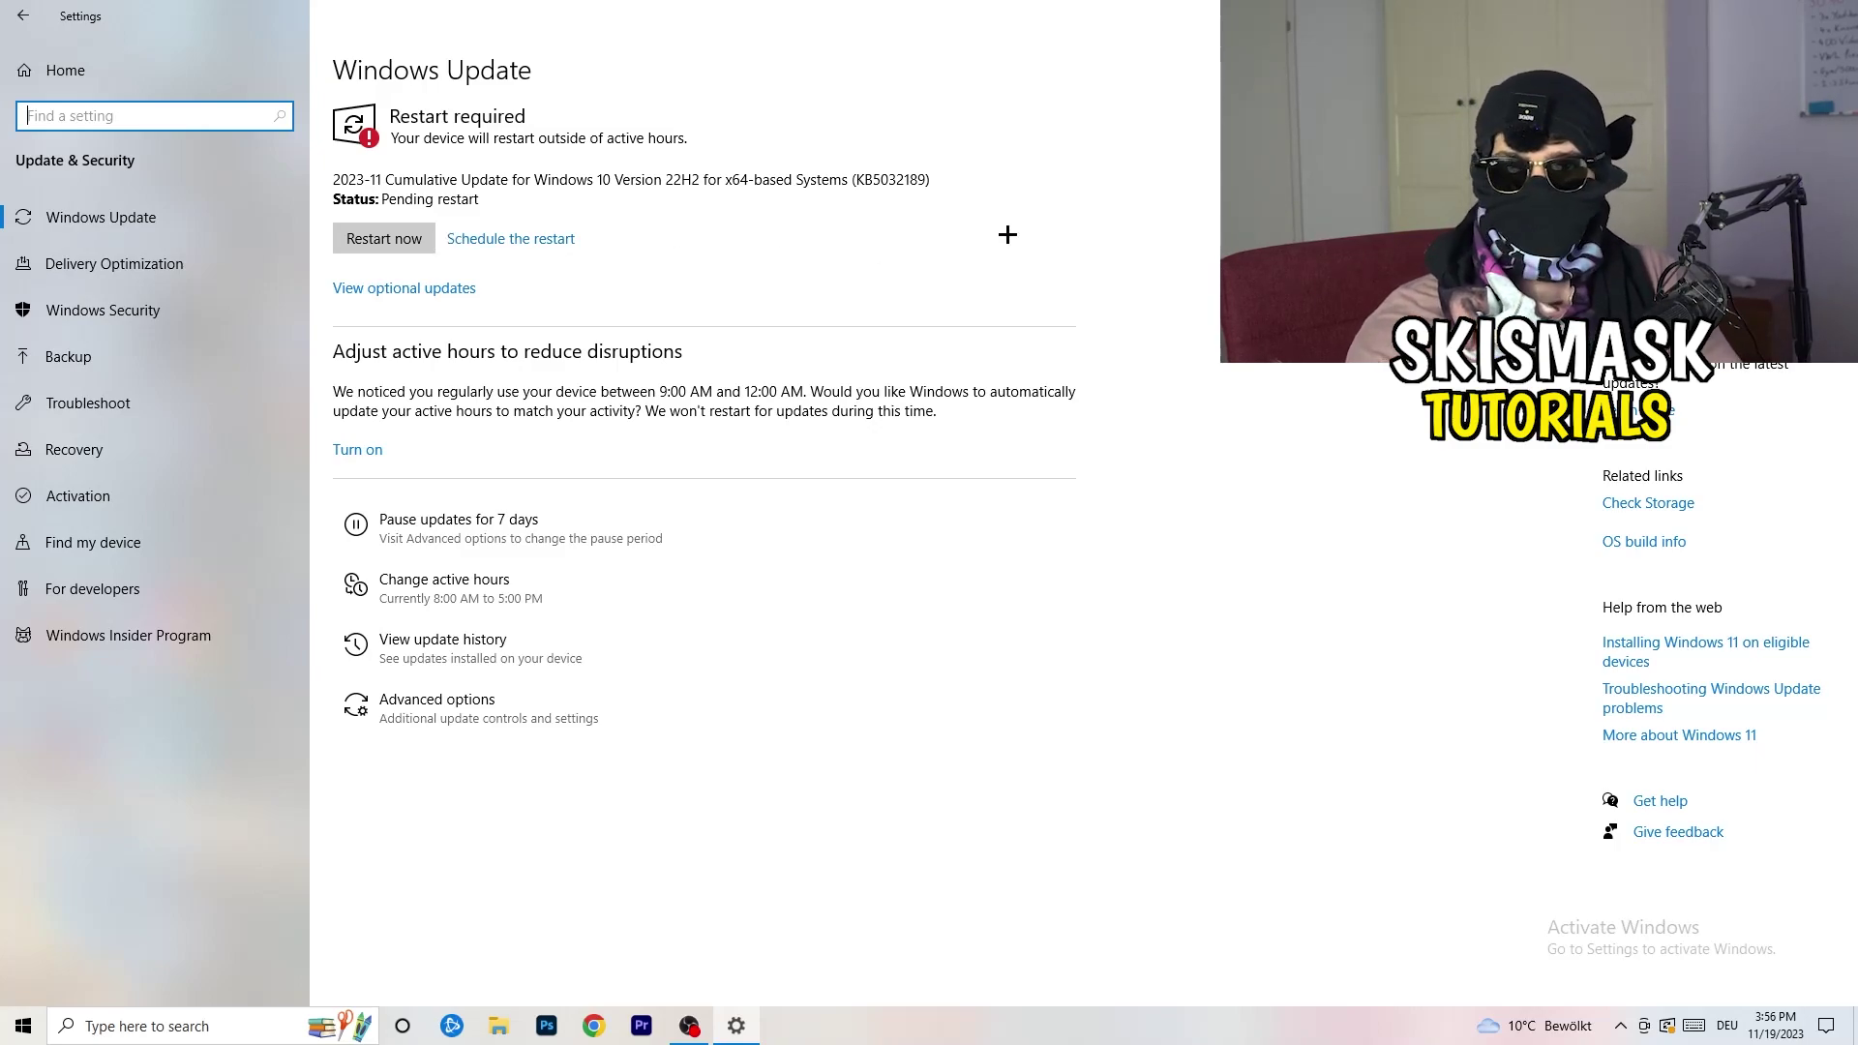
{"action": "key", "text": "super+Down"}
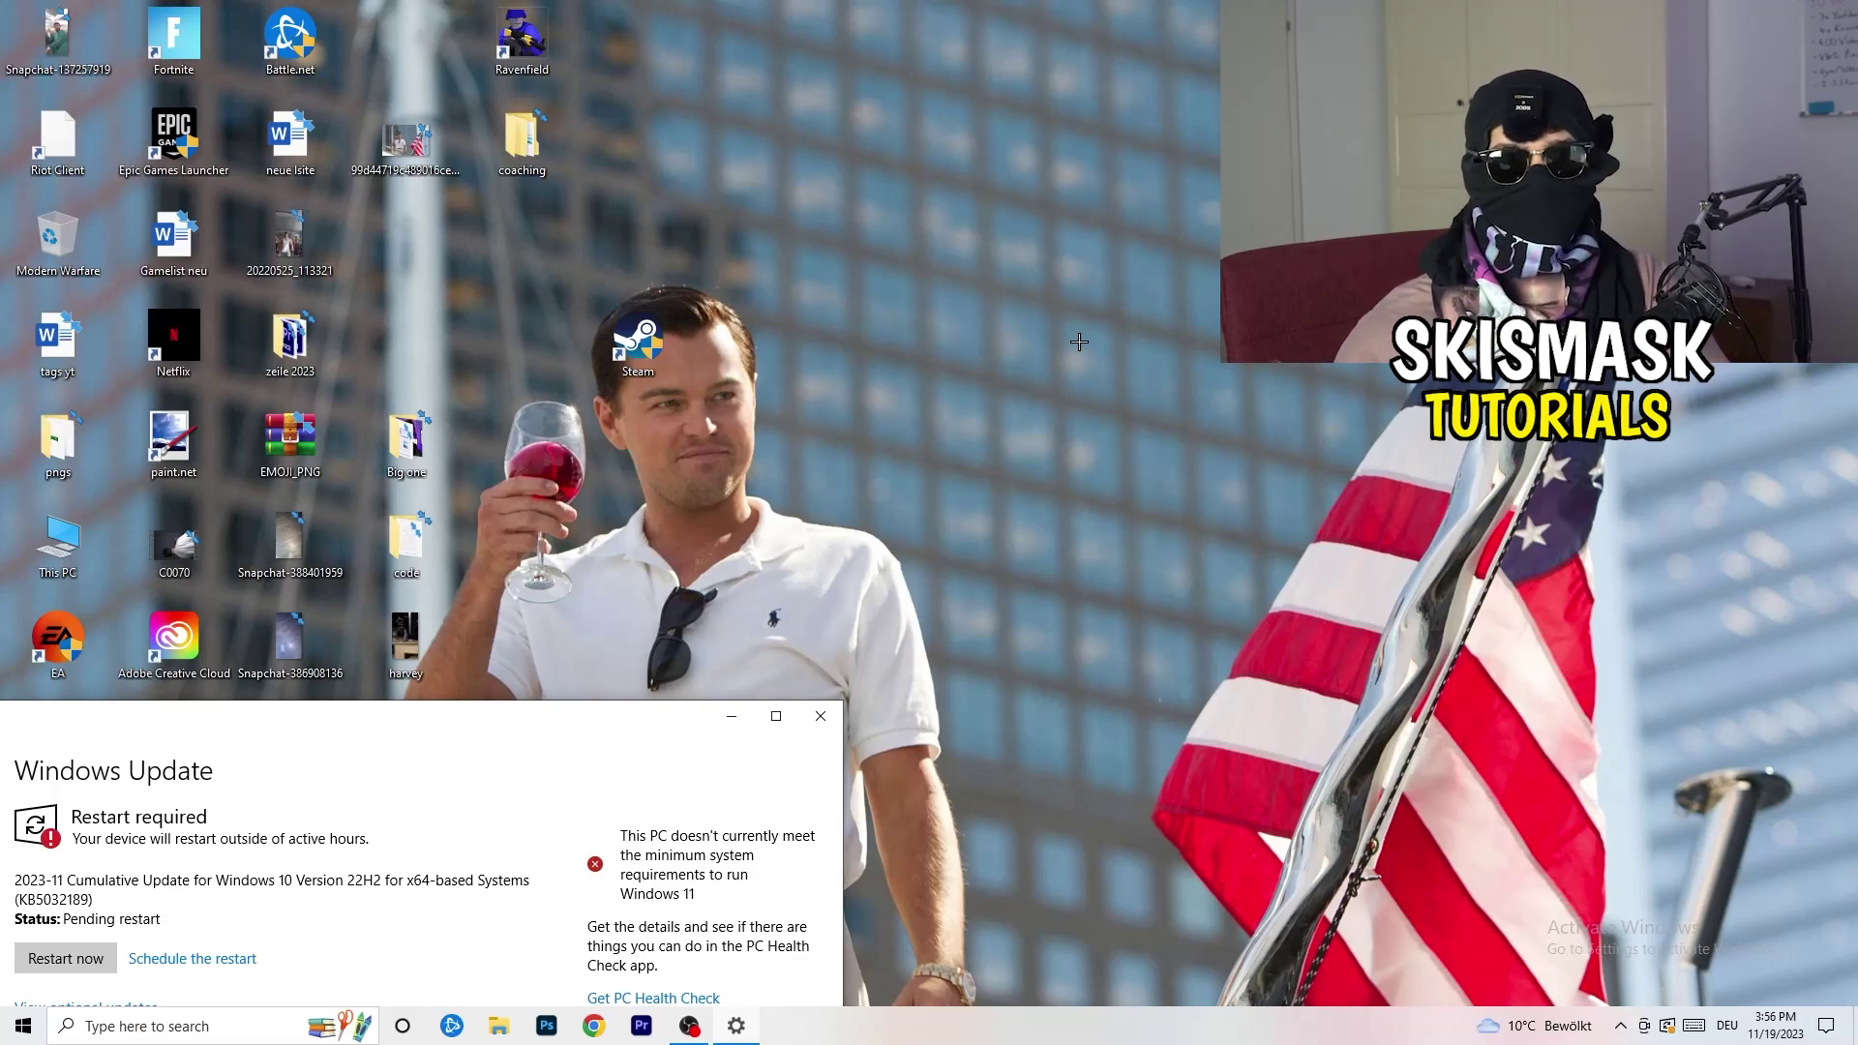
{"action": "left_click", "coordinate": [775, 715]}
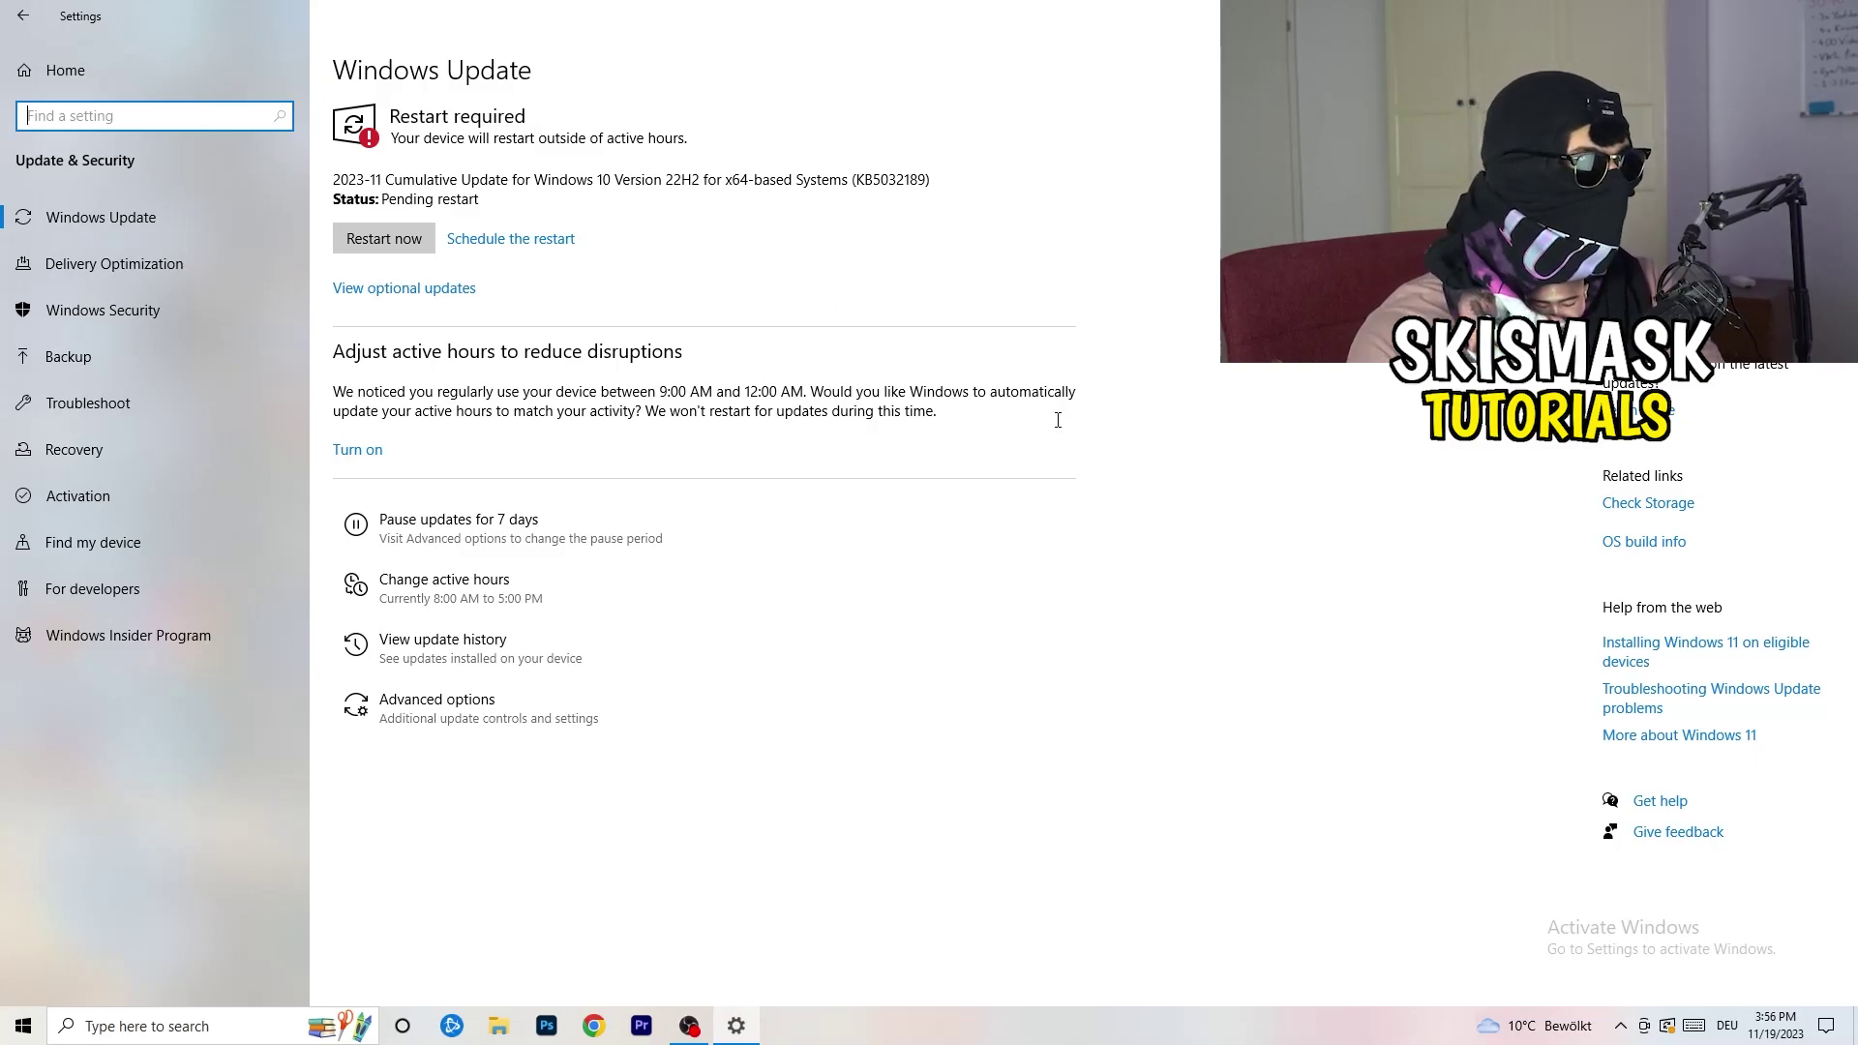
Leave Windows Update for the System display settings and review the text scaling and display resolution choices
{"action": "left_click", "coordinate": [23, 15]}
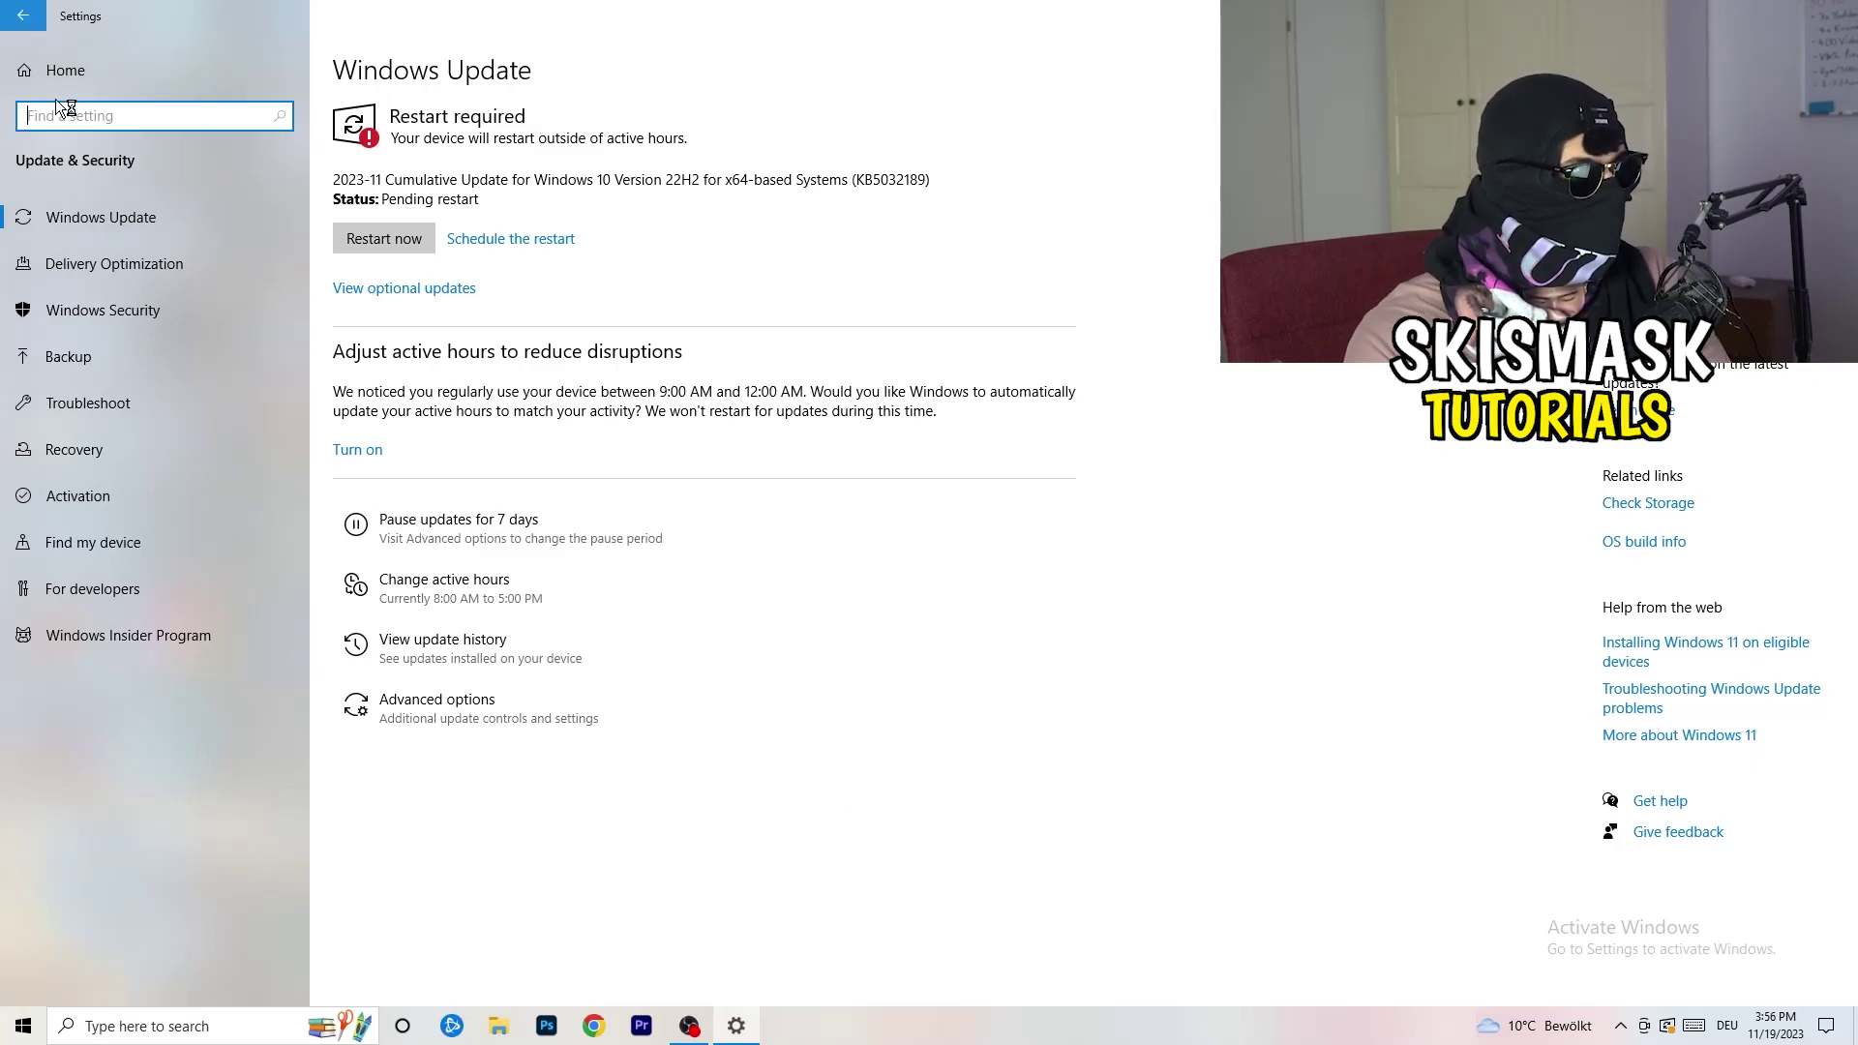
{"action": "left_click", "coordinate": [407, 351]}
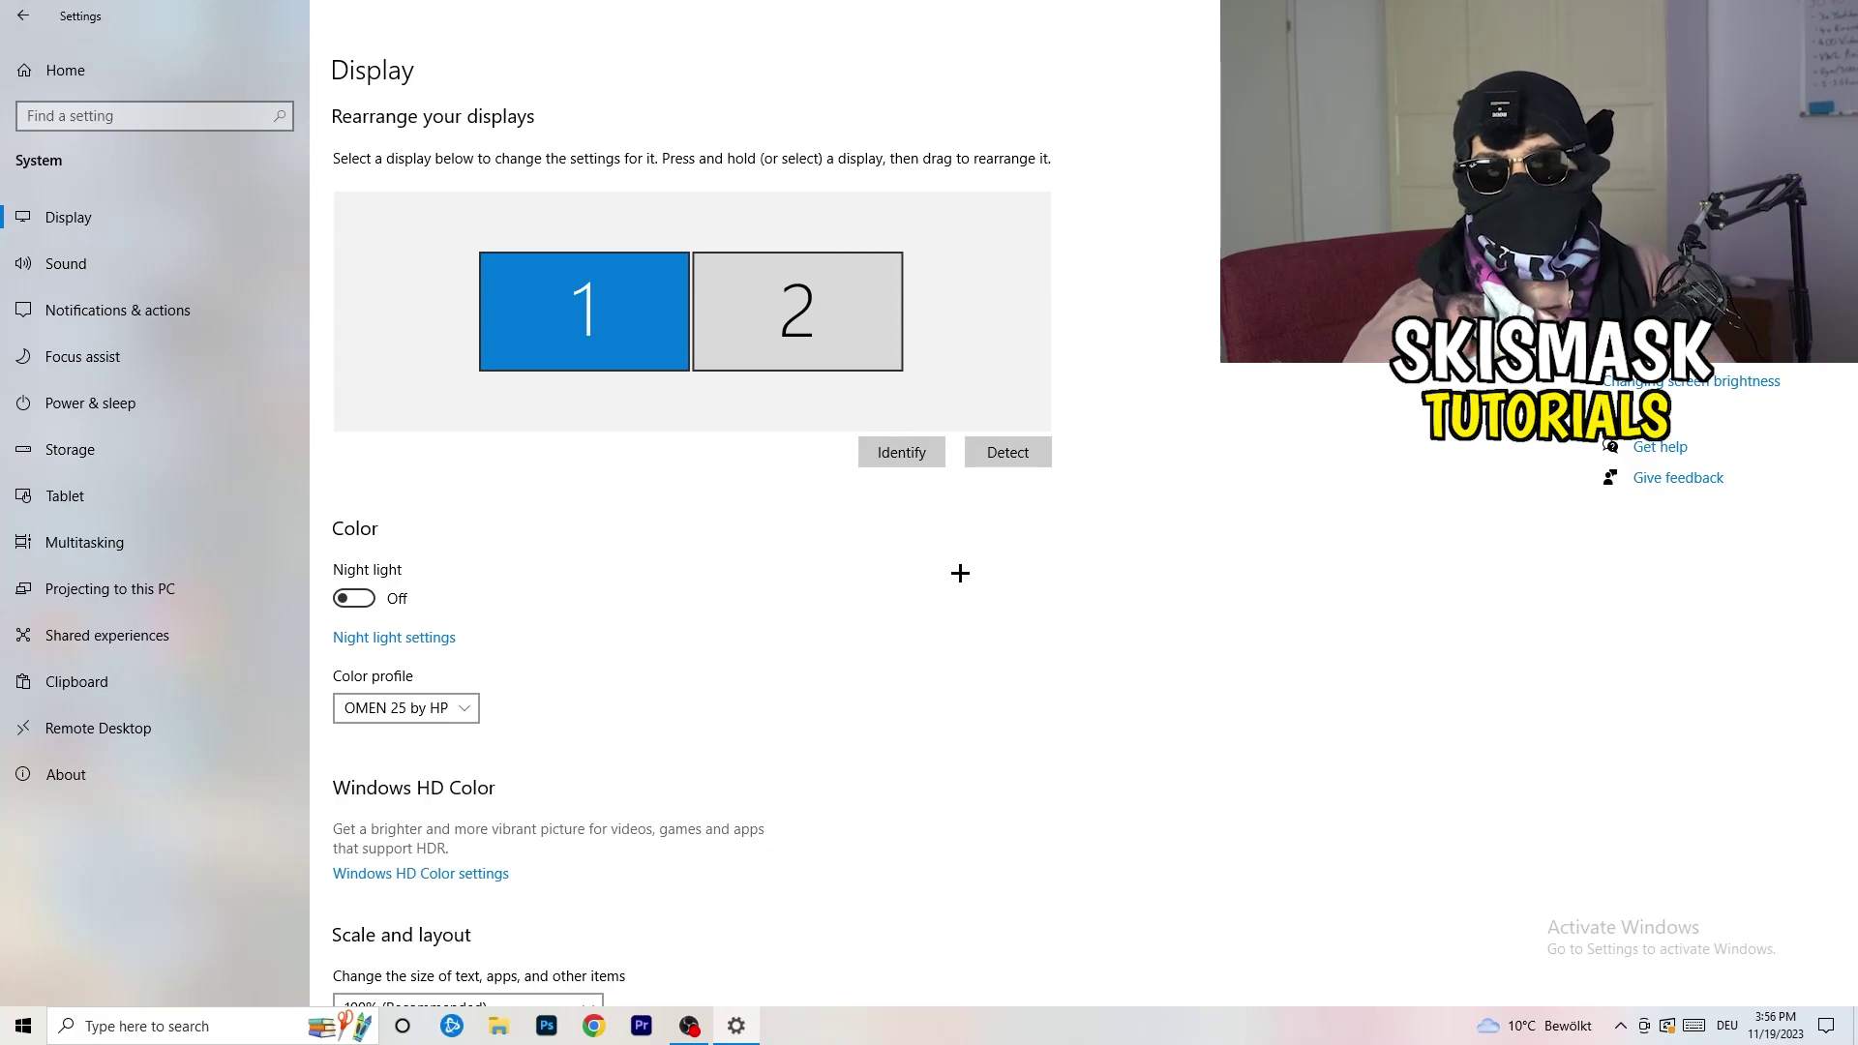
{"action": "scroll", "coordinate": [696, 479], "scroll_direction": "down", "scroll_amount": 4}
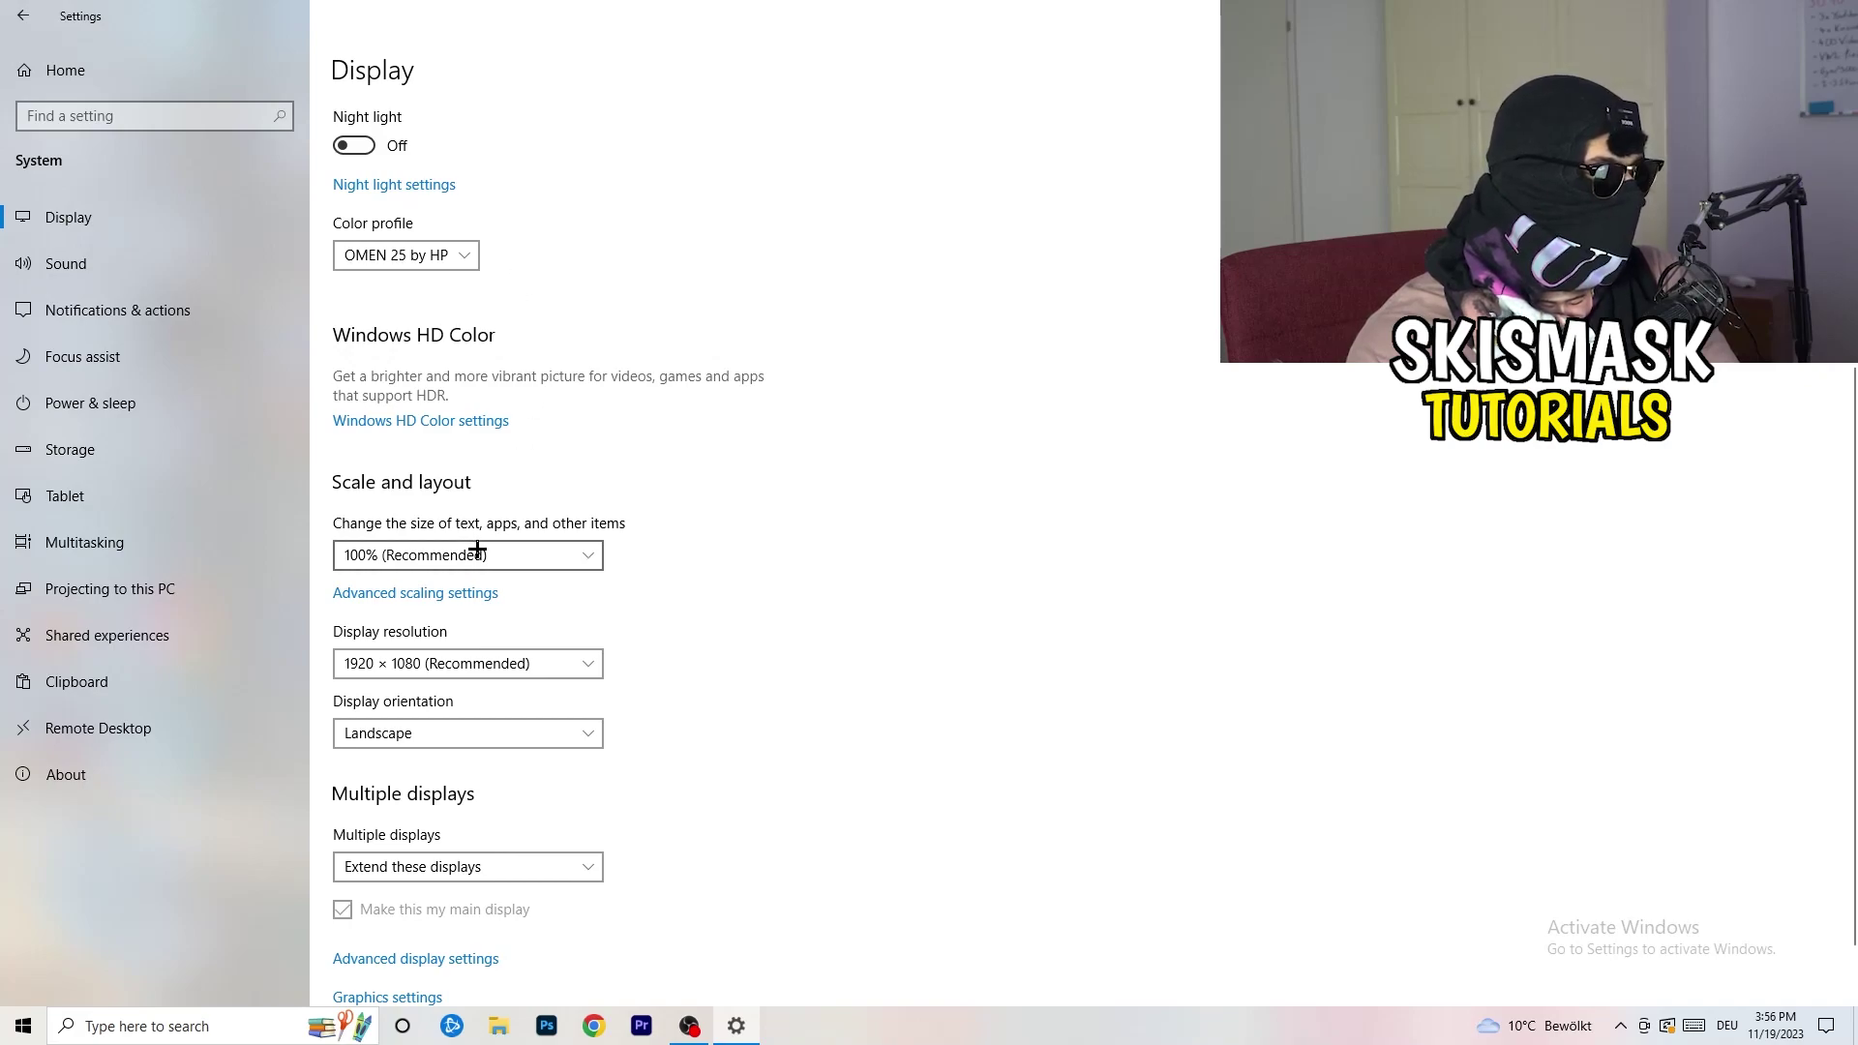
{"action": "left_click", "coordinate": [598, 543]}
{"action": "left_click", "coordinate": [882, 485]}
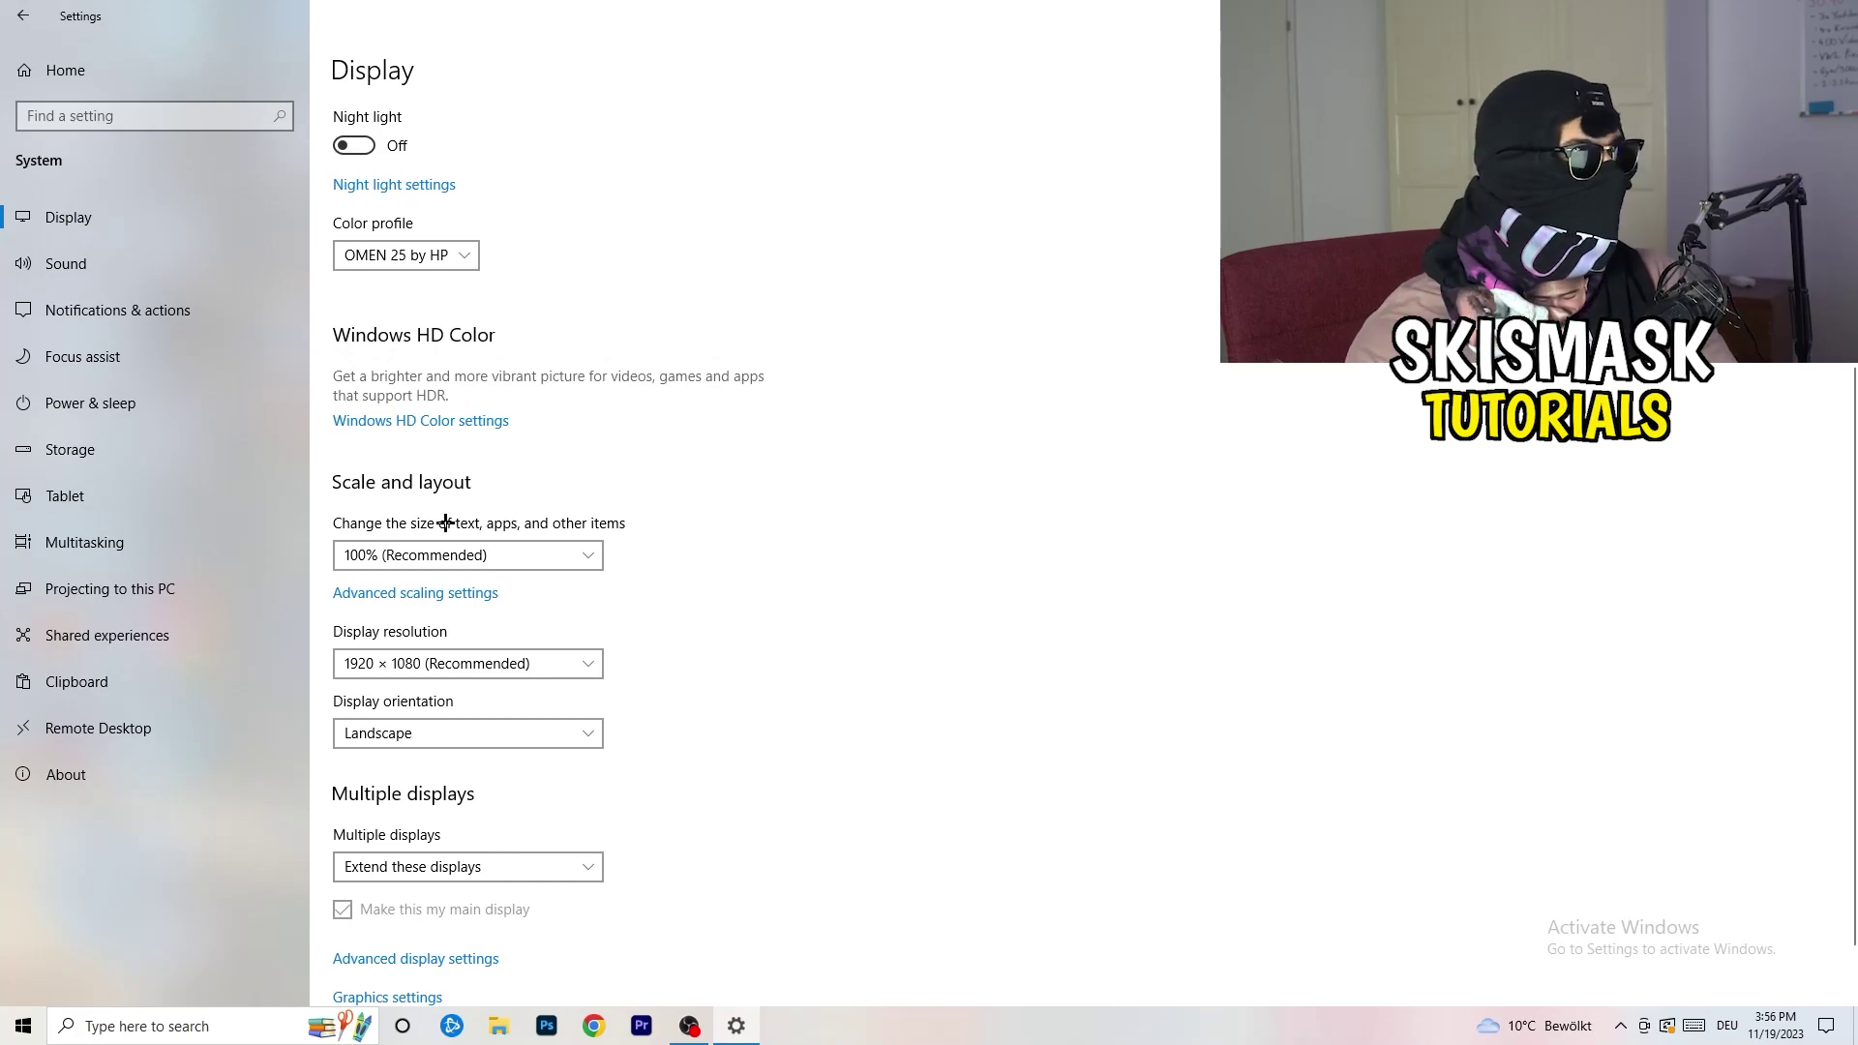
{"action": "scroll", "coordinate": [443, 523], "scroll_direction": "down", "scroll_amount": 1}
{"action": "left_click", "coordinate": [523, 585]}
{"action": "left_click", "coordinate": [907, 519]}
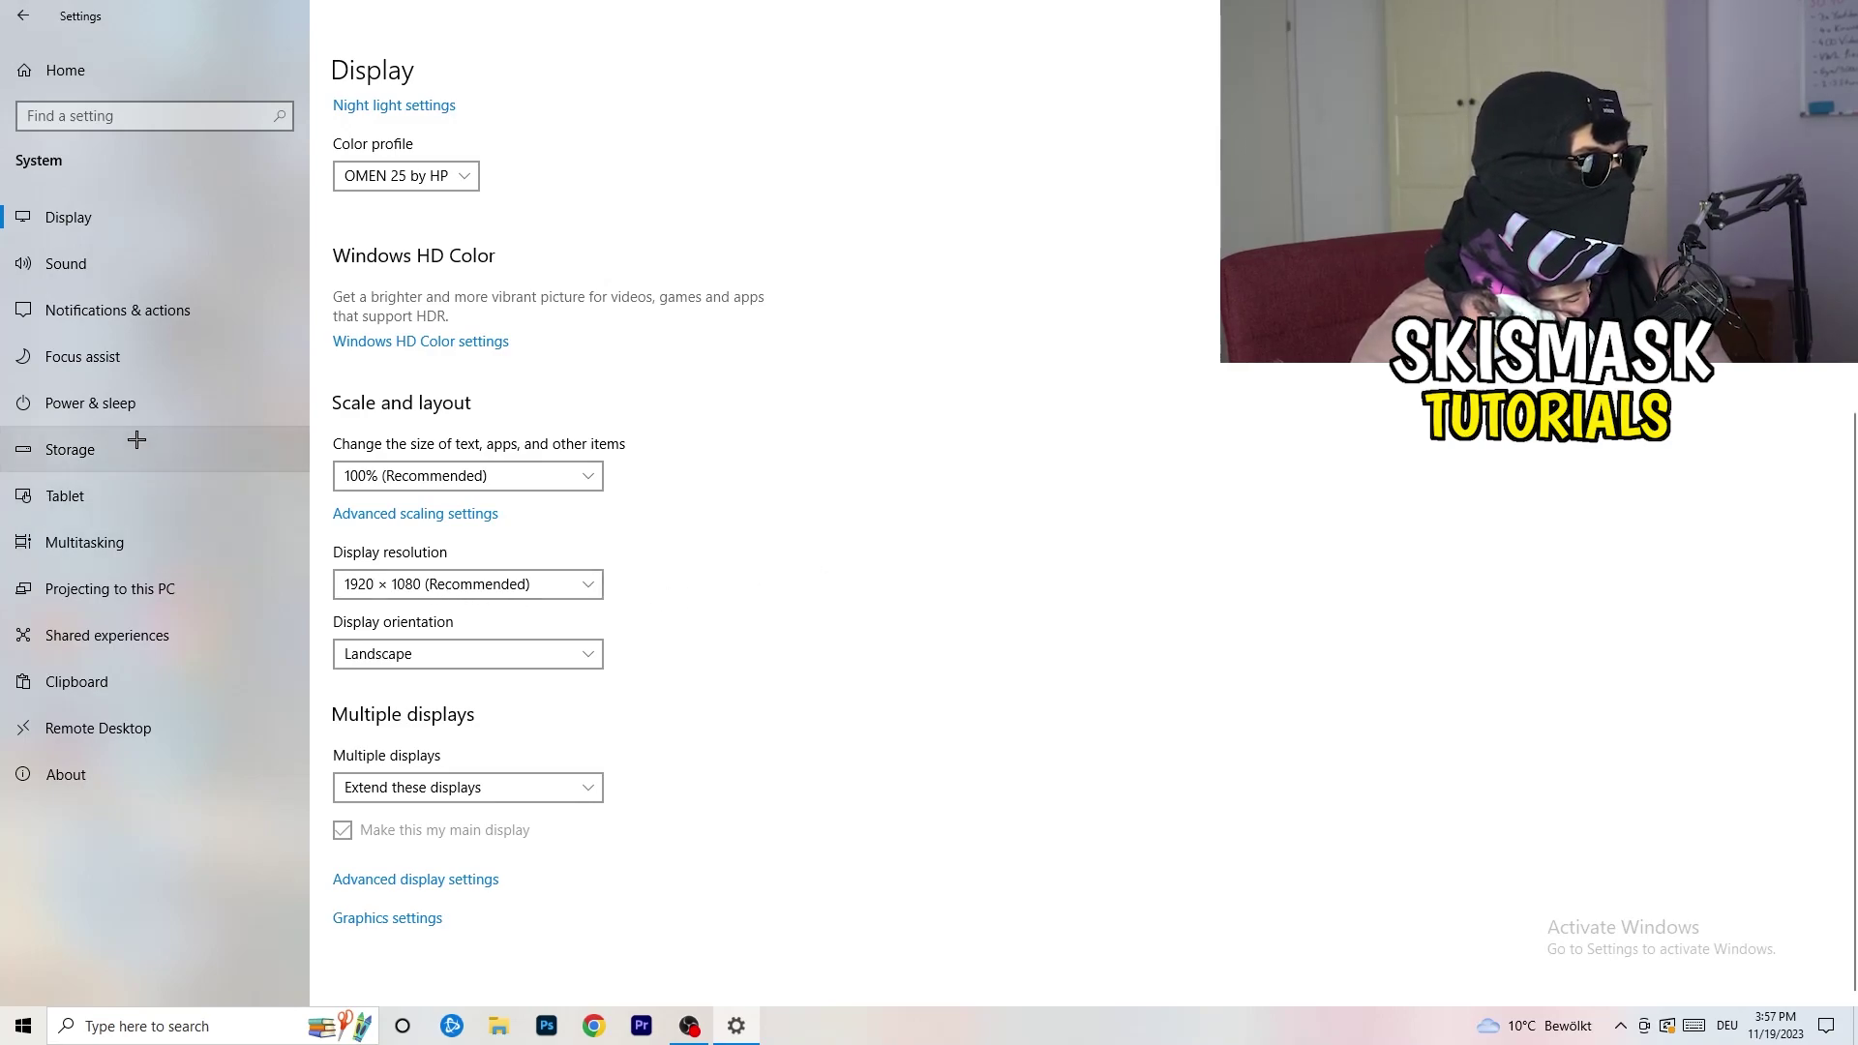
Open the Power & sleep settings and review the preferred and additional power plans before closing Power Options
{"action": "left_click", "coordinate": [126, 403]}
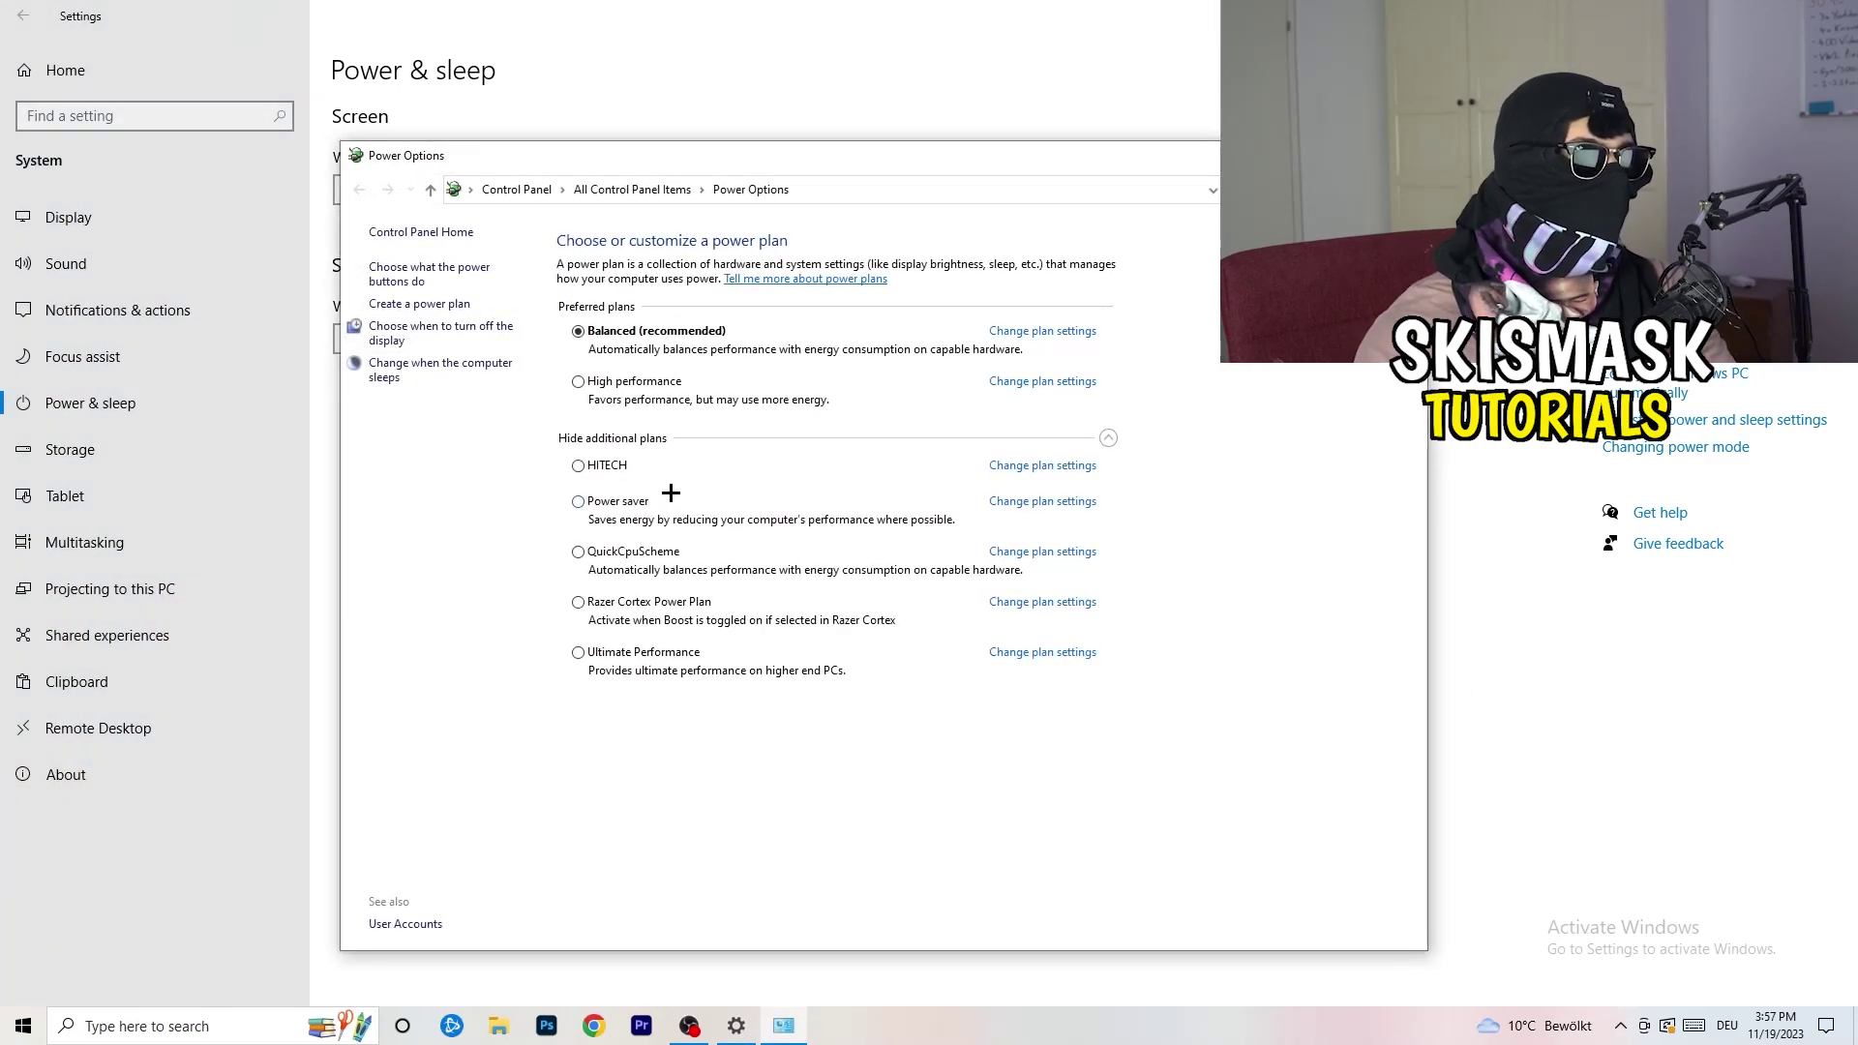
{"action": "left_click", "coordinate": [1108, 439]}
{"action": "left_click", "coordinate": [1110, 440]}
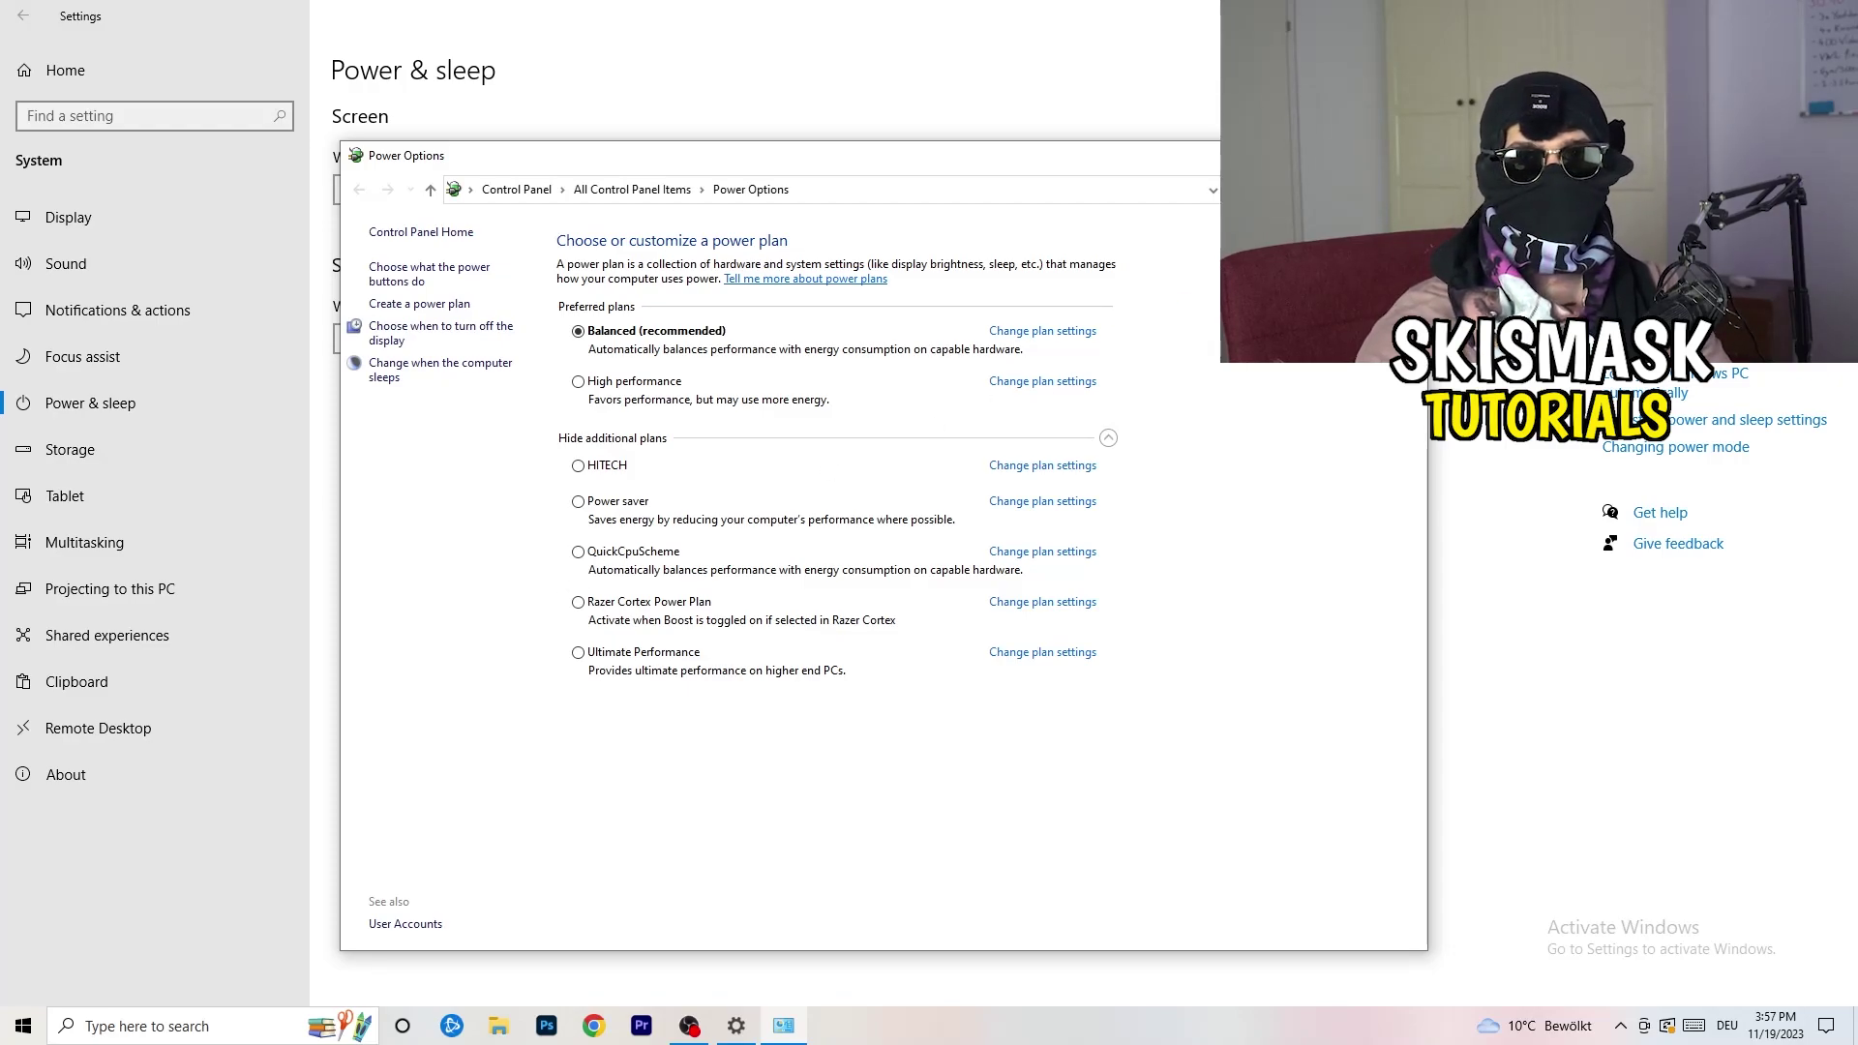
{"action": "key", "text": "alt+F4"}
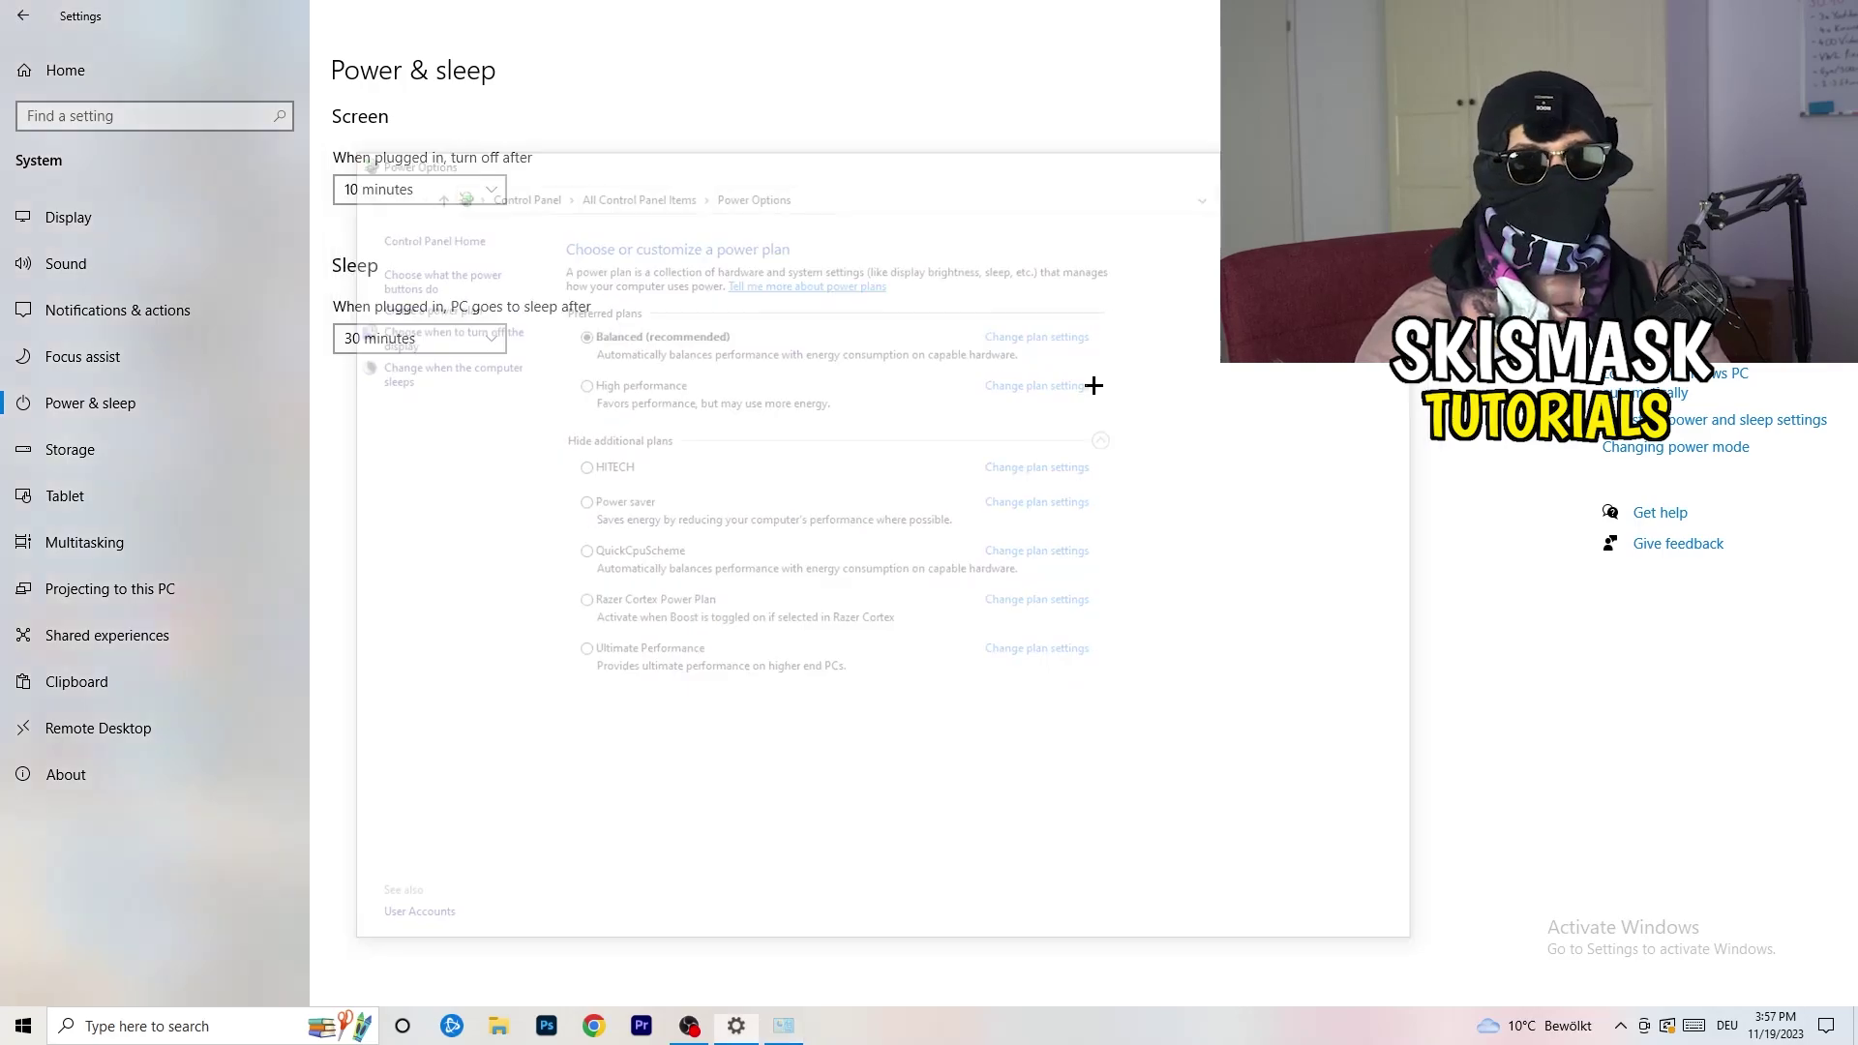
Open the Storage settings and review the Storage Sense schedule and temporary file options before closing Settings
{"action": "left_click", "coordinate": [113, 449]}
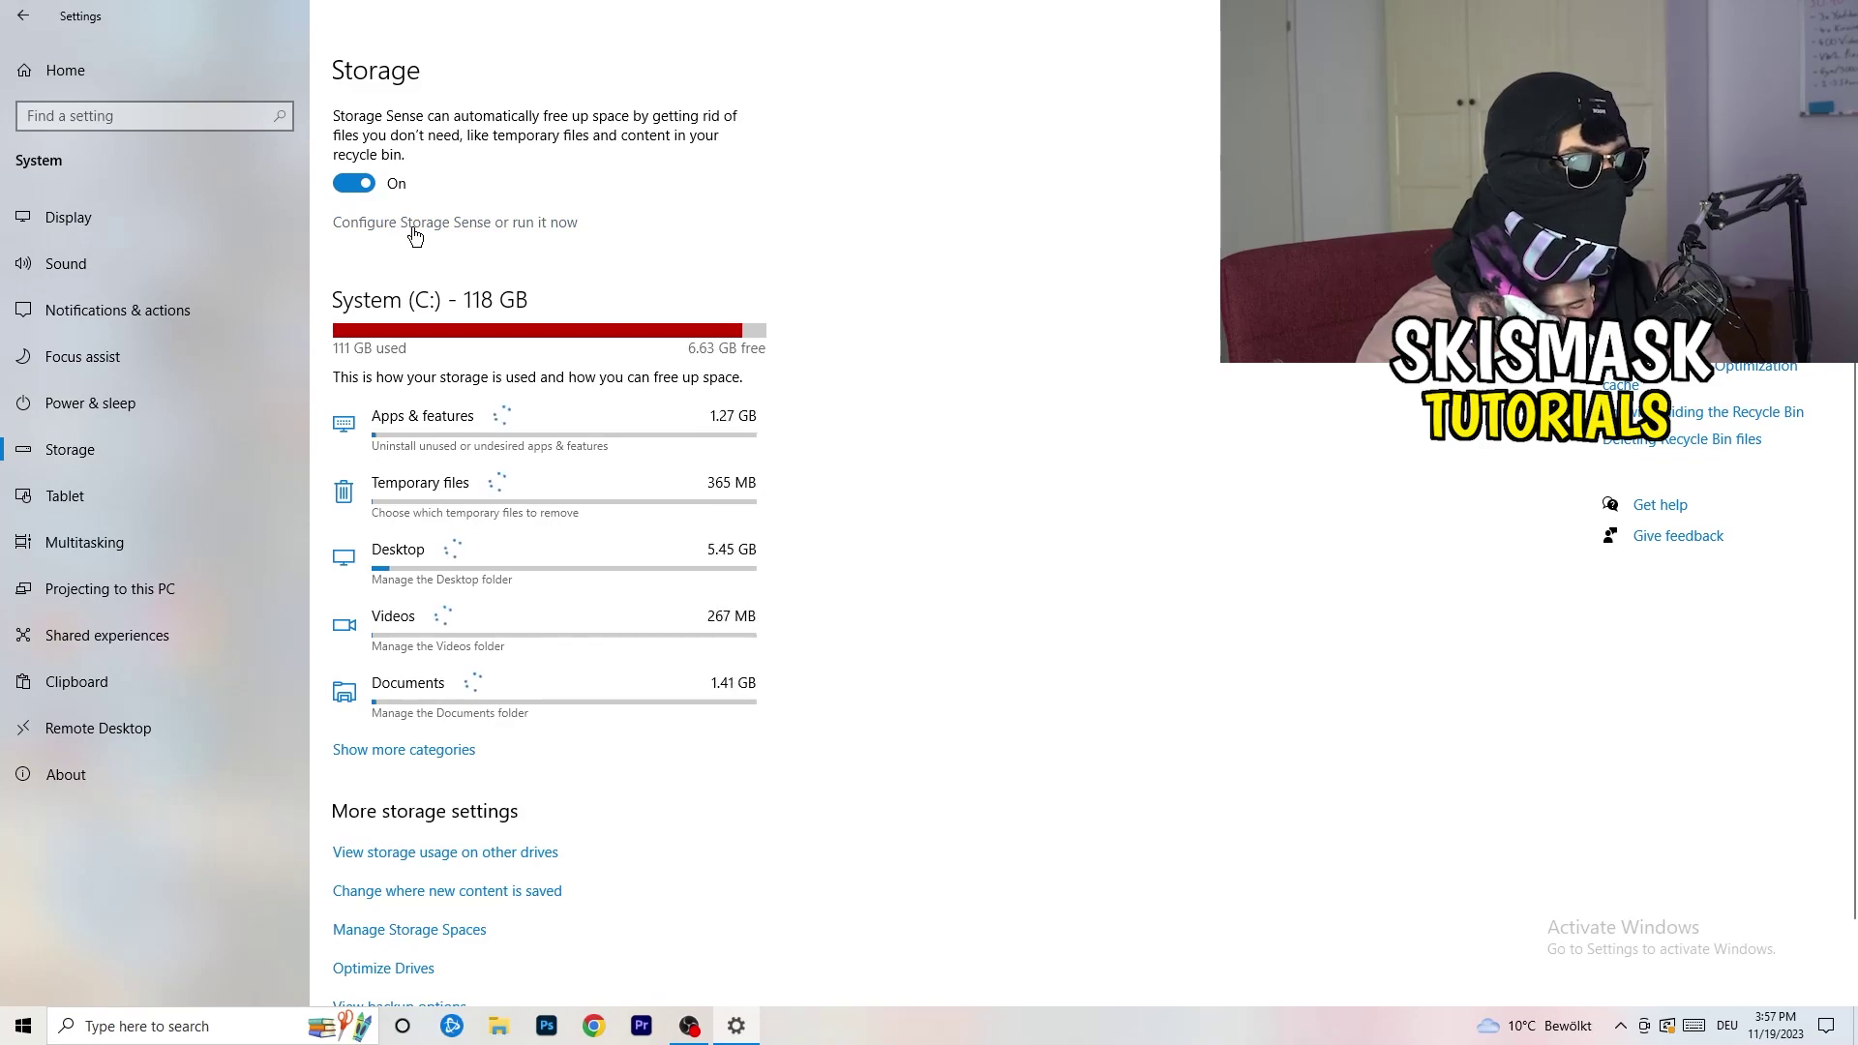
{"action": "left_click", "coordinate": [414, 225]}
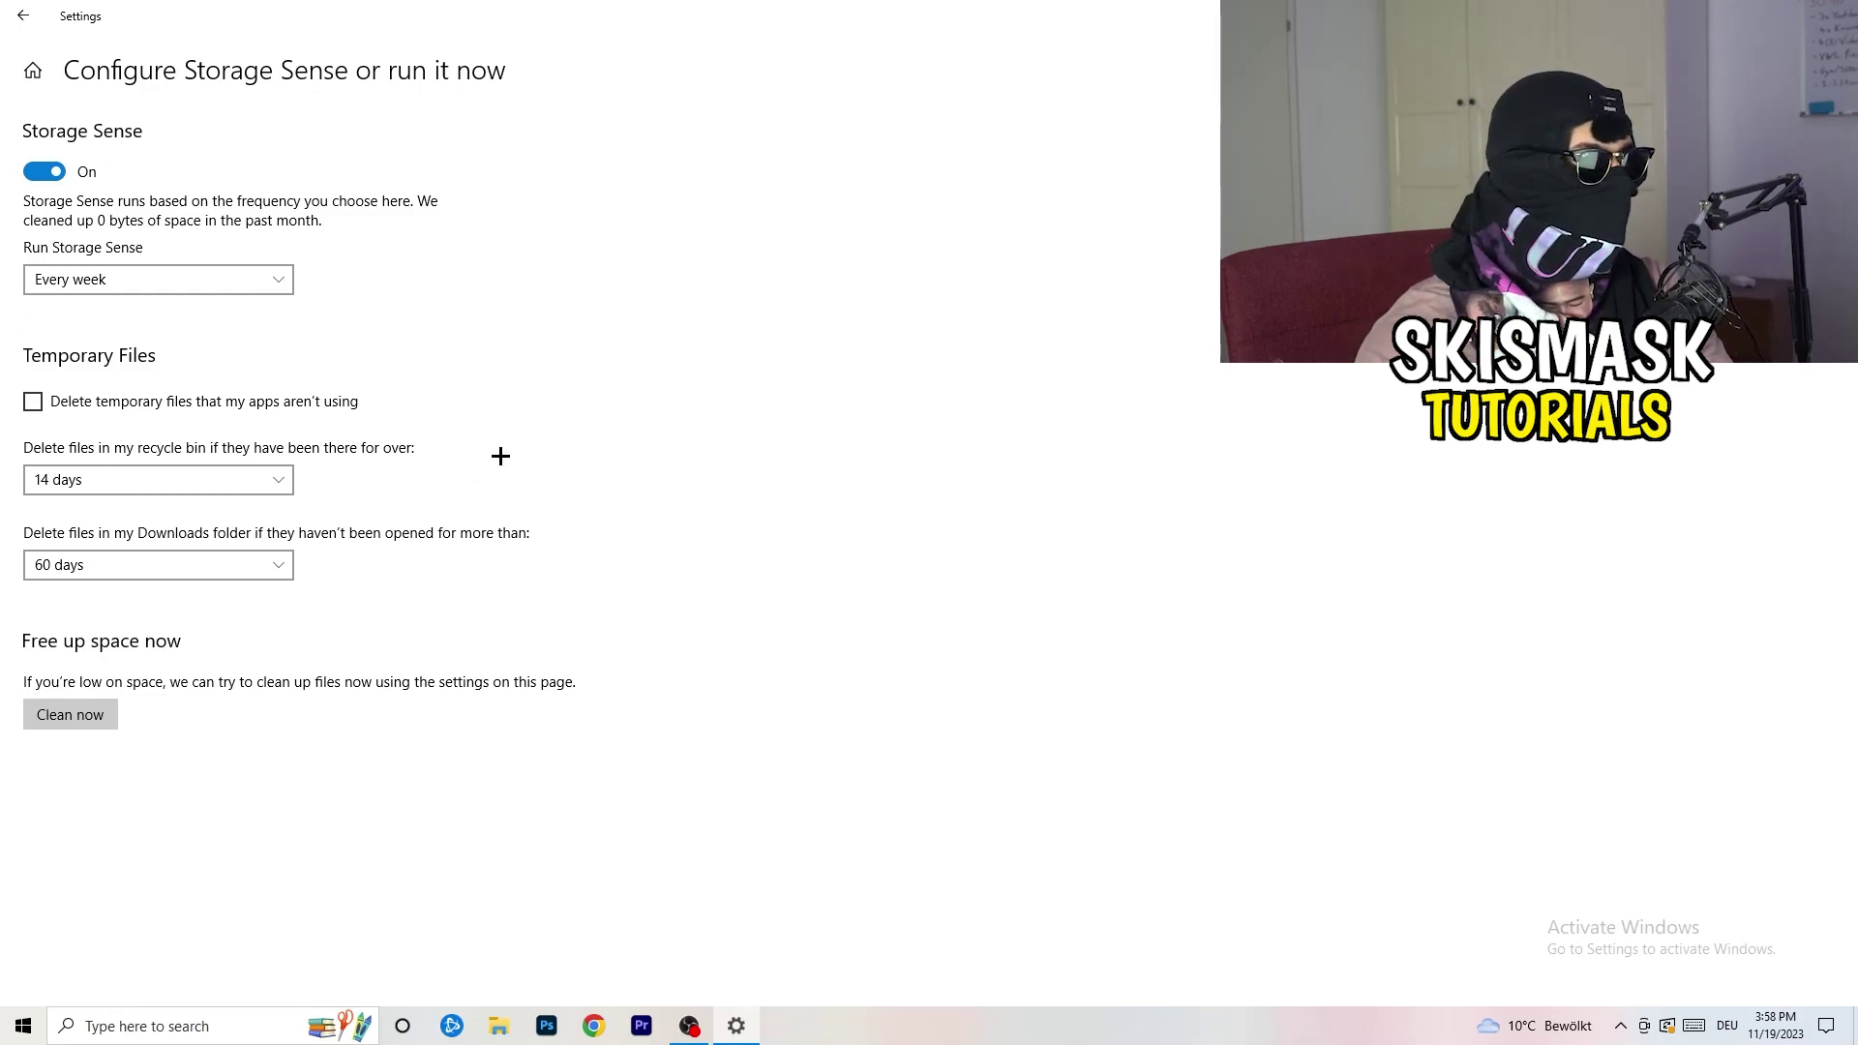
{"action": "key", "text": "alt+F4"}
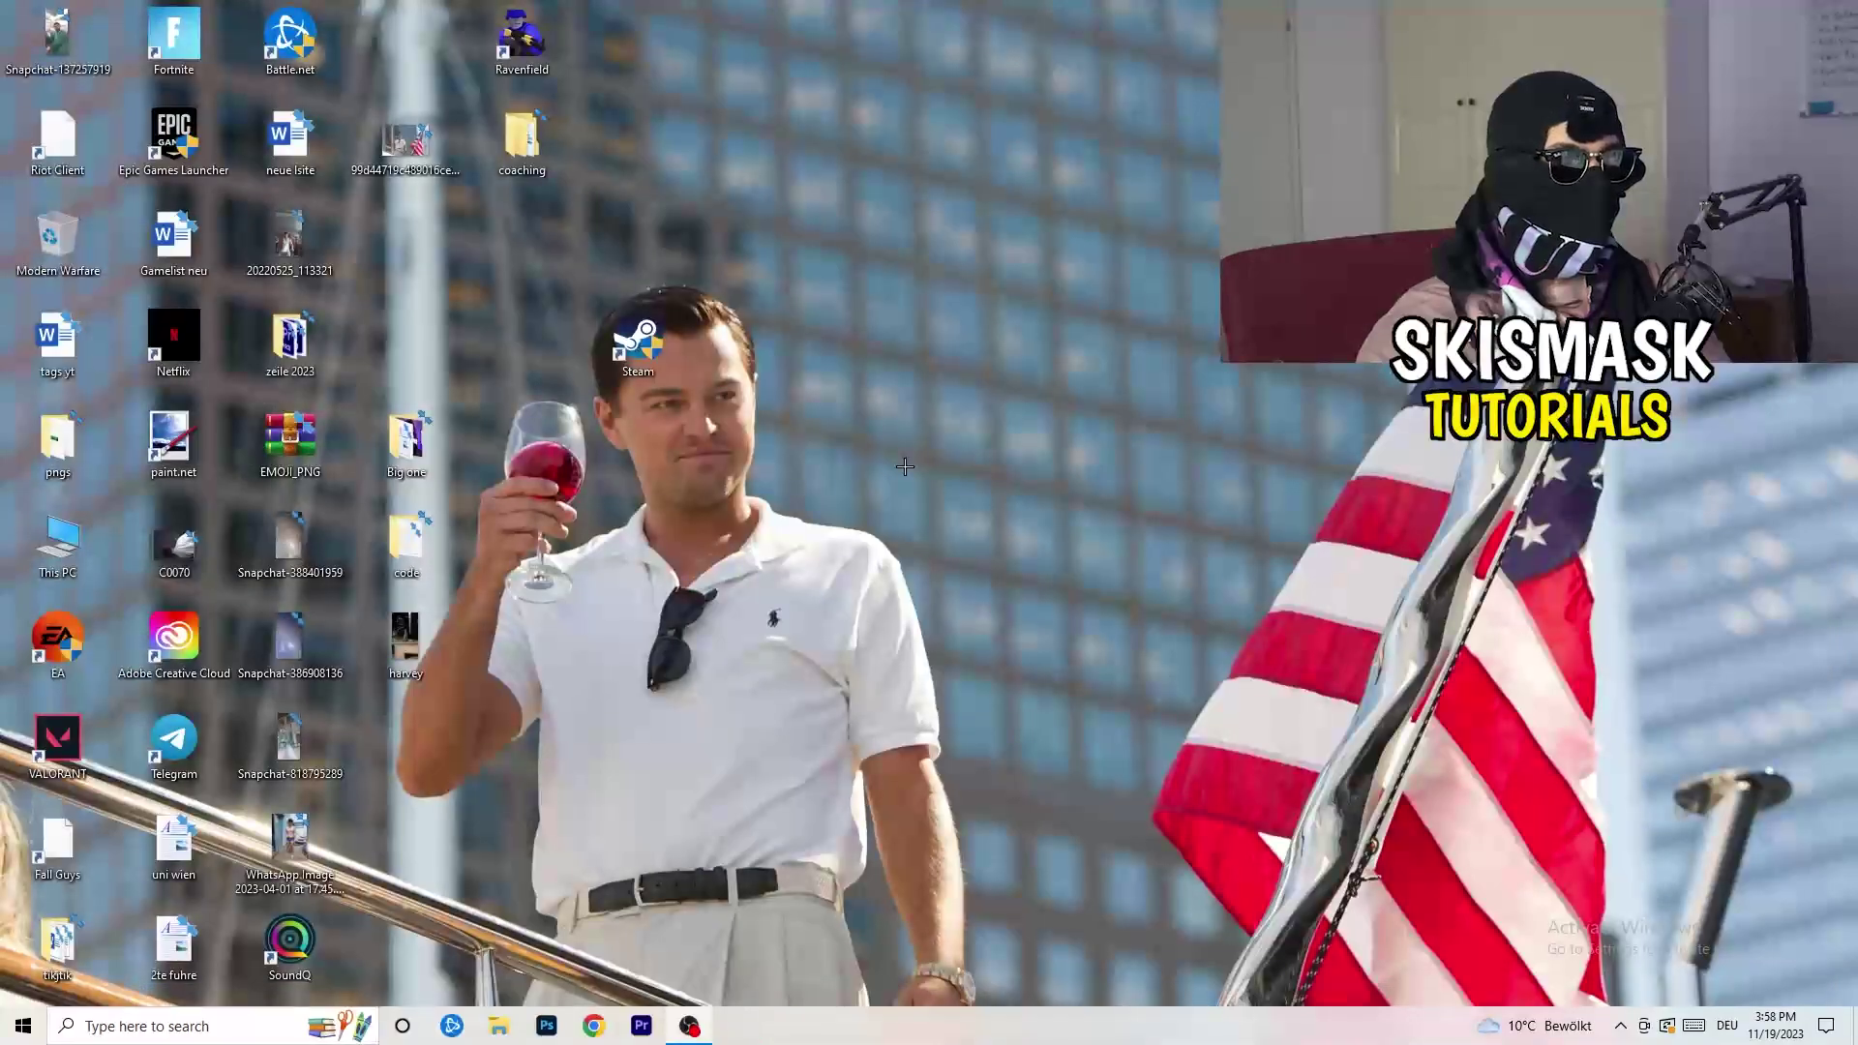